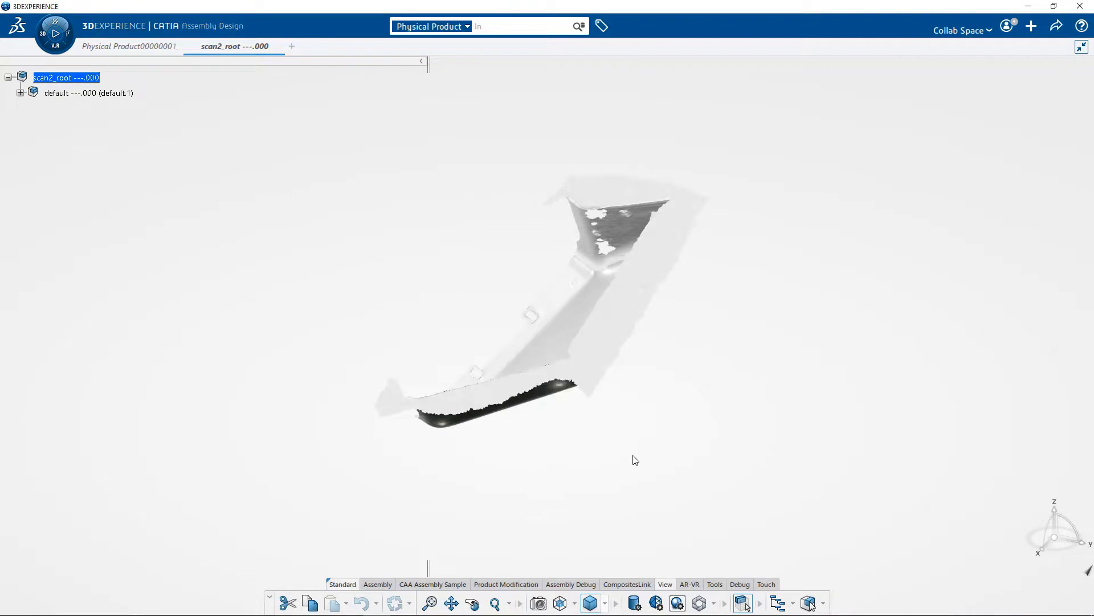
pyautogui.moveTo(681, 471); pyautogui.dragTo(329, 287, button='middle')
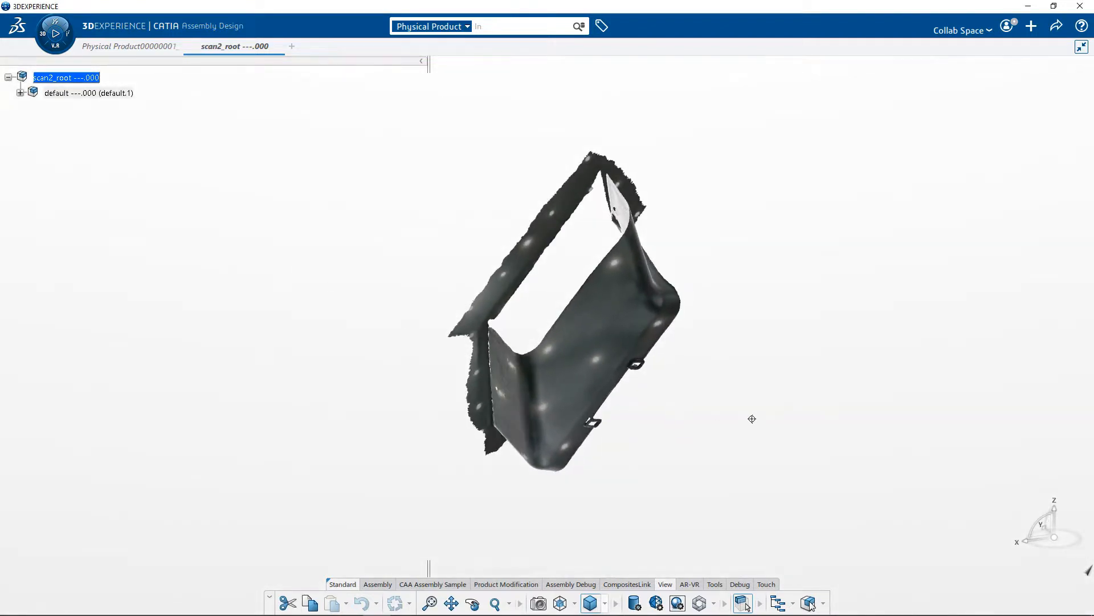
pyautogui.moveTo(752, 419); pyautogui.dragTo(369, 139, button='middle')
pyautogui.moveTo(594, 474); pyautogui.dragTo(591, 357, button='middle')
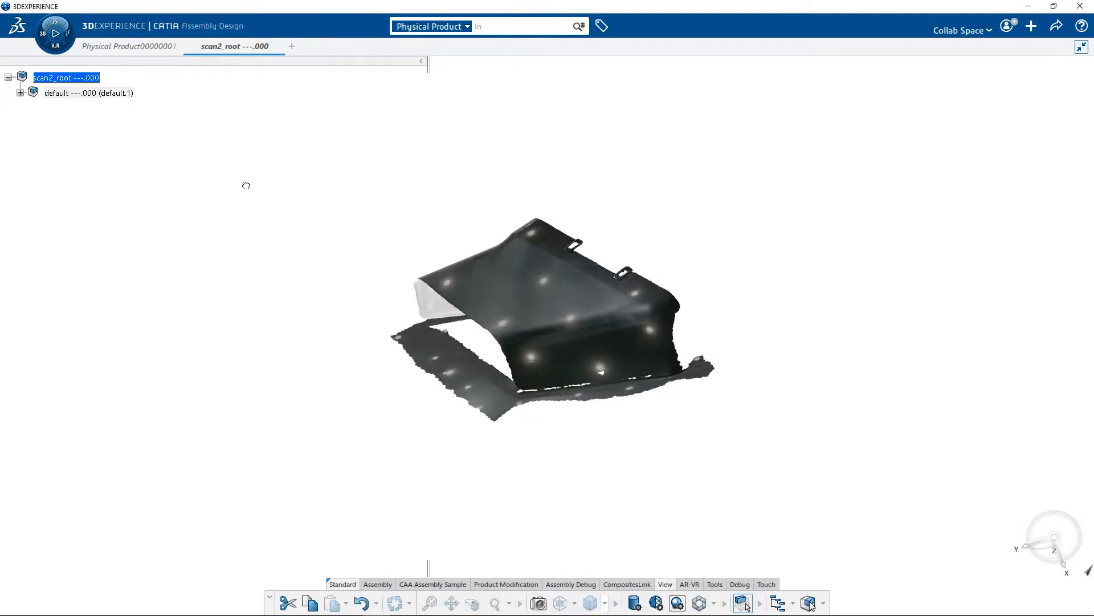
# Step: Insert a new 3D Part under the scan2_root product
pyautogui.rightClick(98, 79)
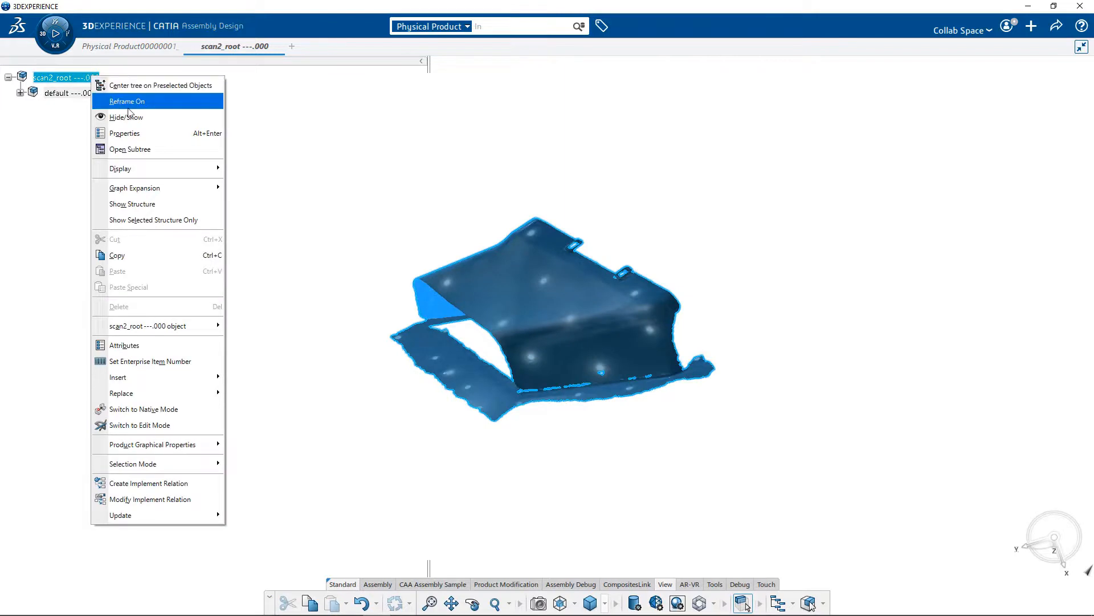
pyautogui.moveTo(140, 378)
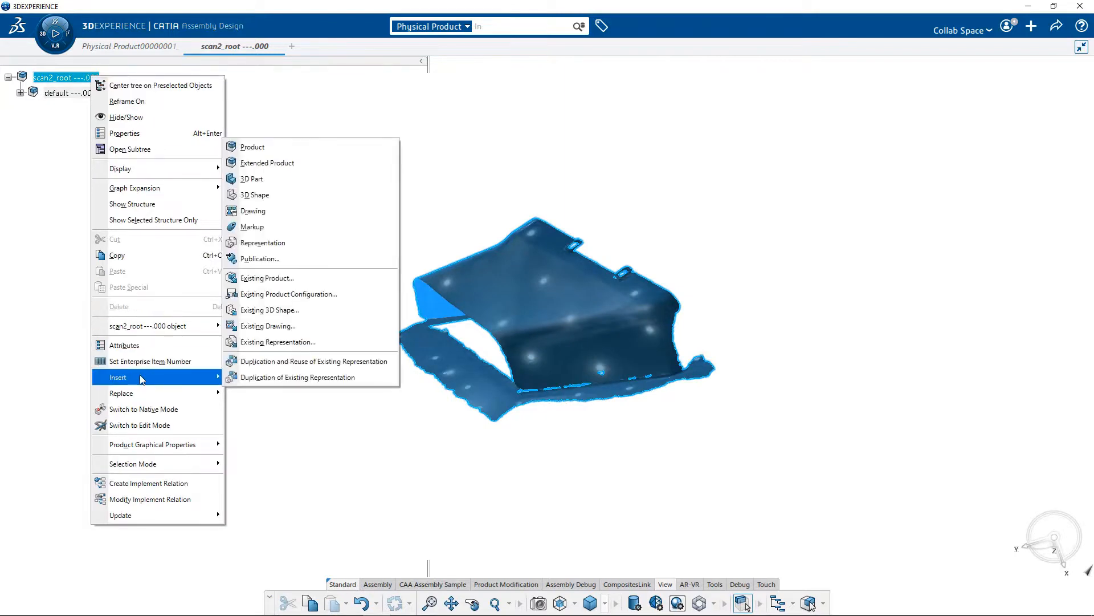
pyautogui.click(269, 181)
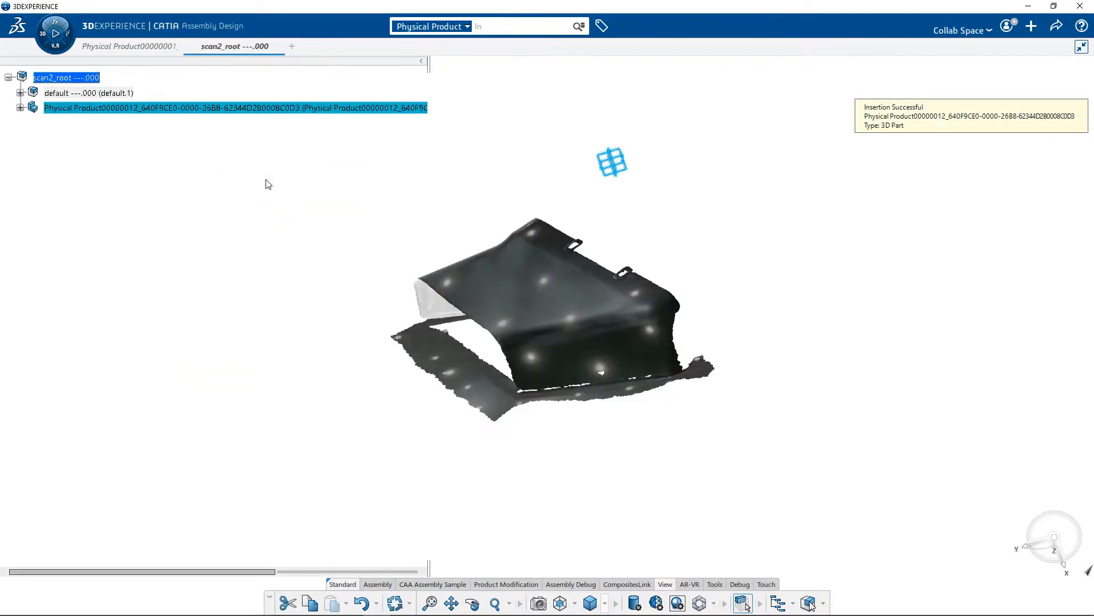
# Step: Activate the new part's 3D Shape for digitized shape preparation and insert a geometrical set in it
pyautogui.click(21, 109)
pyautogui.click(31, 124)
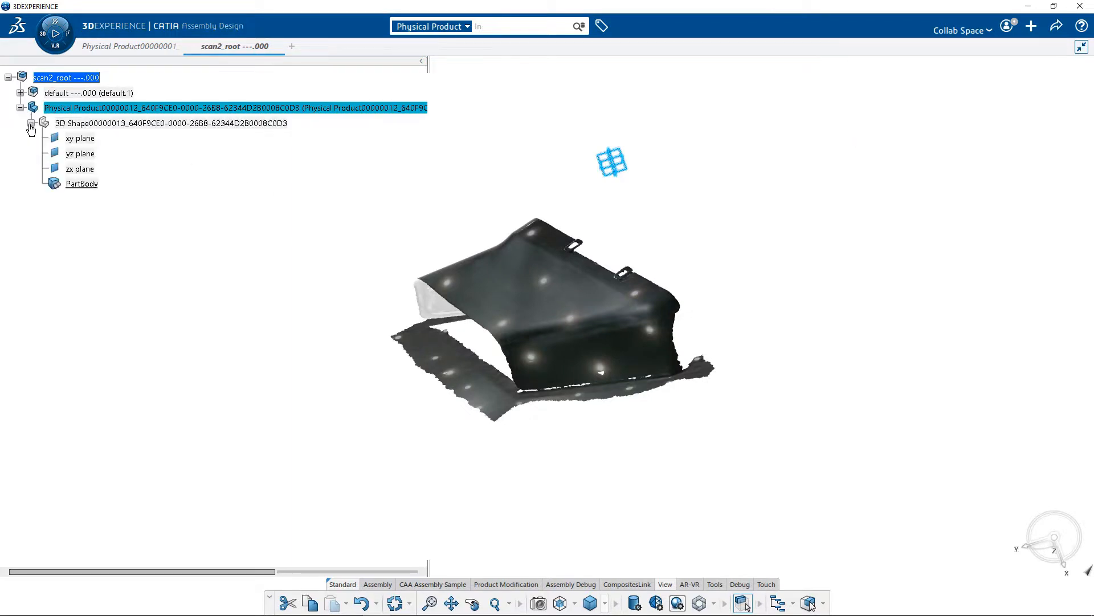
pyautogui.doubleClick(114, 124)
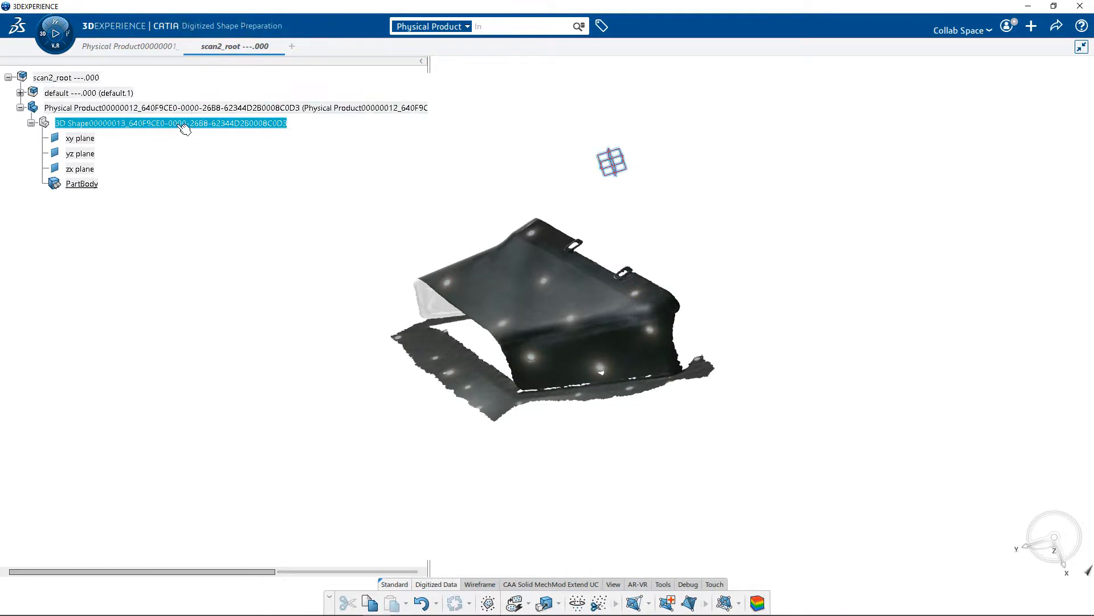
pyautogui.click(237, 84)
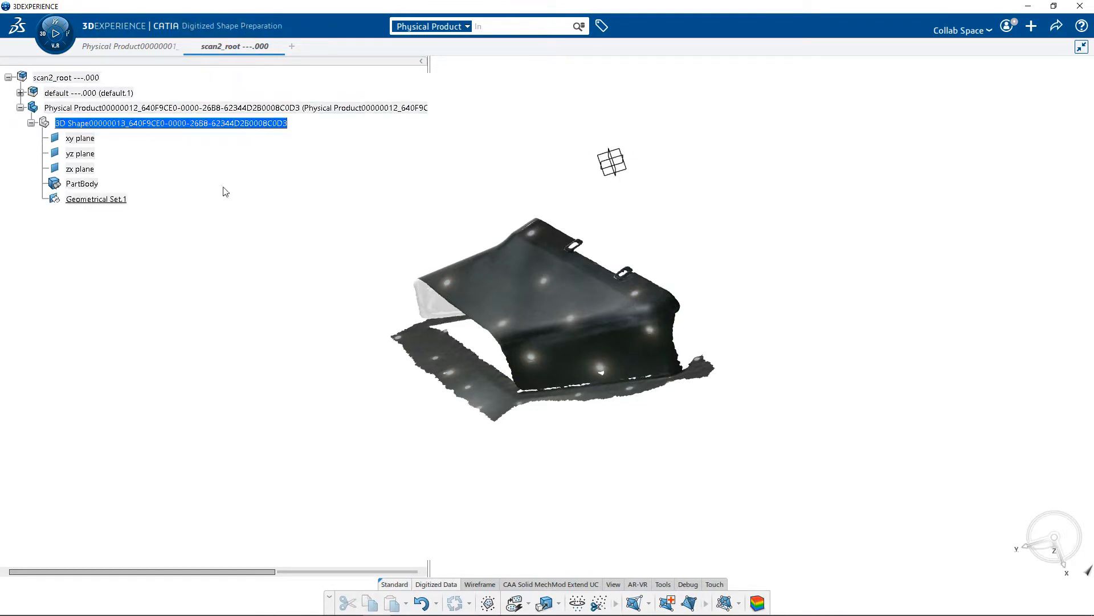
# Step: Import scan2.stl from the 2022-03-08 demo COE folder into the new geometrical set and accept the import
pyautogui.moveTo(201, 611)
pyautogui.click(125, 604)
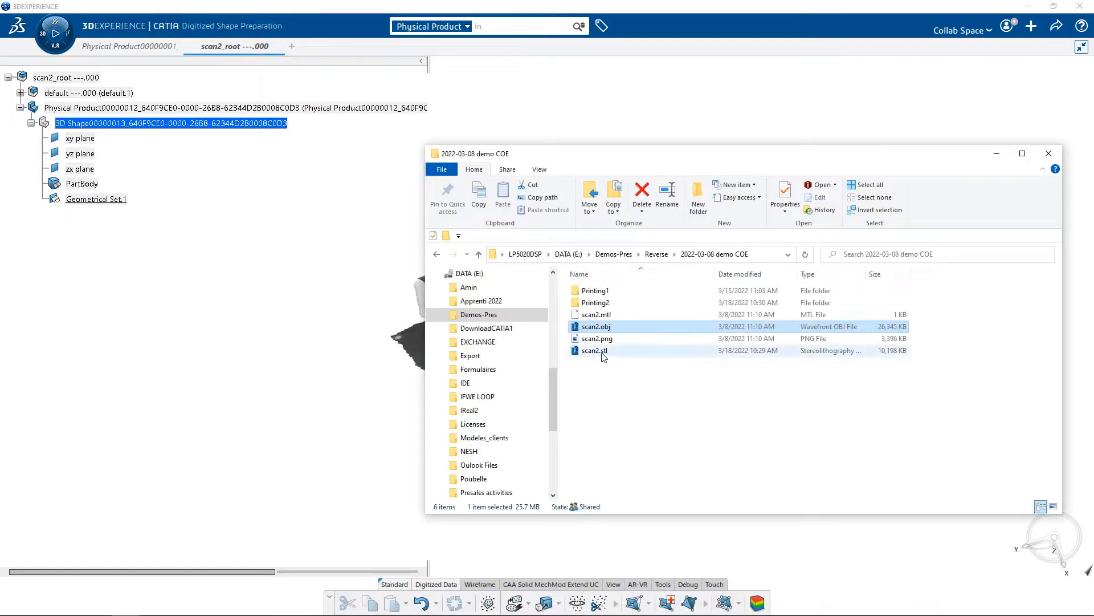
pyautogui.click(608, 351)
pyautogui.moveTo(108, 202); pyautogui.dragTo(109, 204)
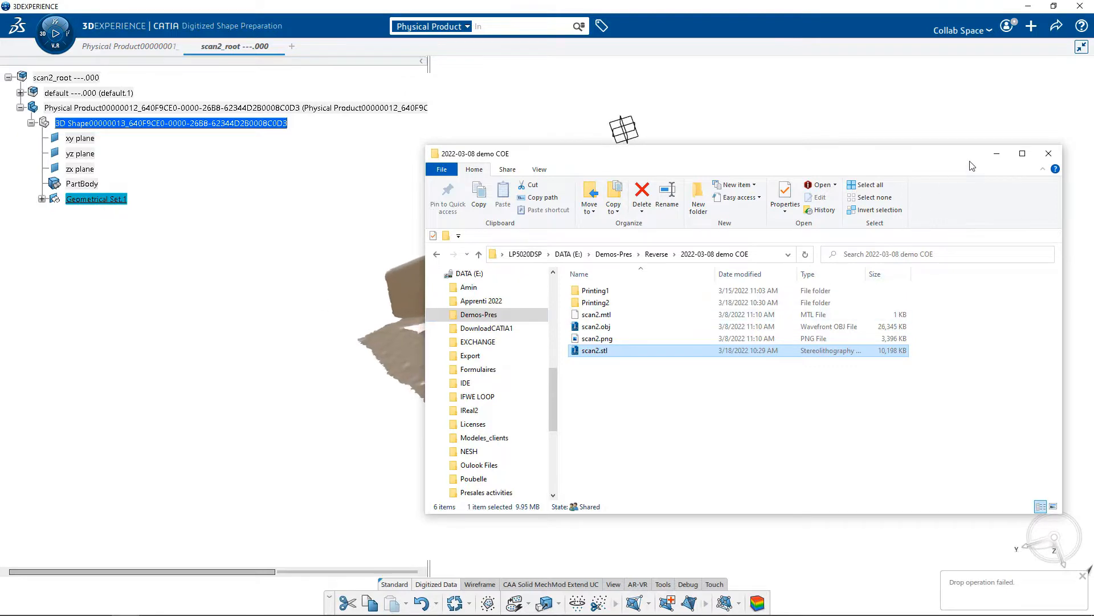
pyautogui.click(996, 153)
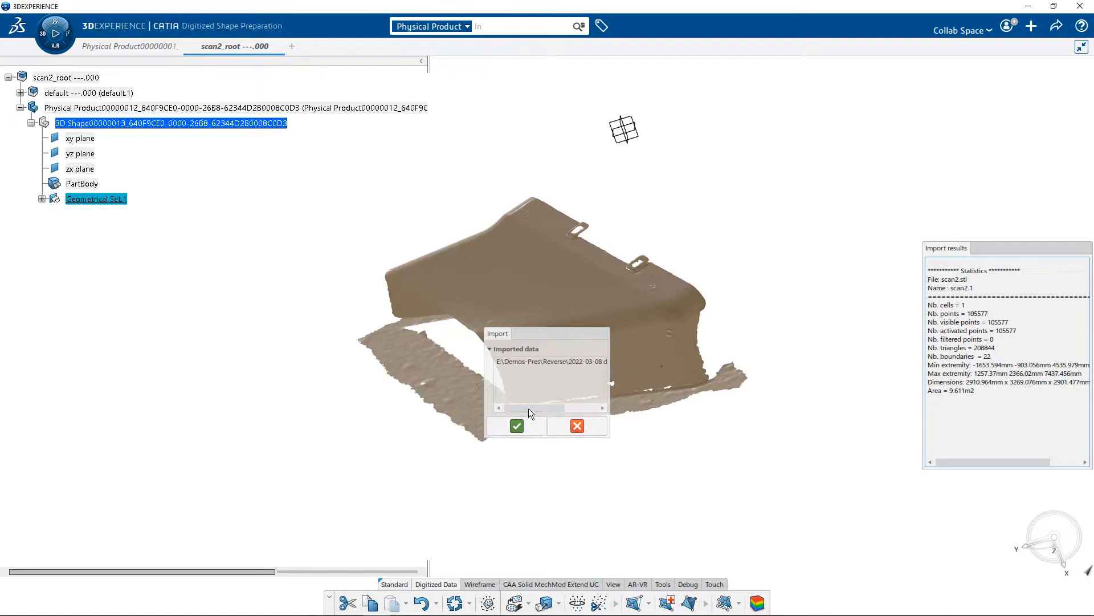
pyautogui.click(517, 425)
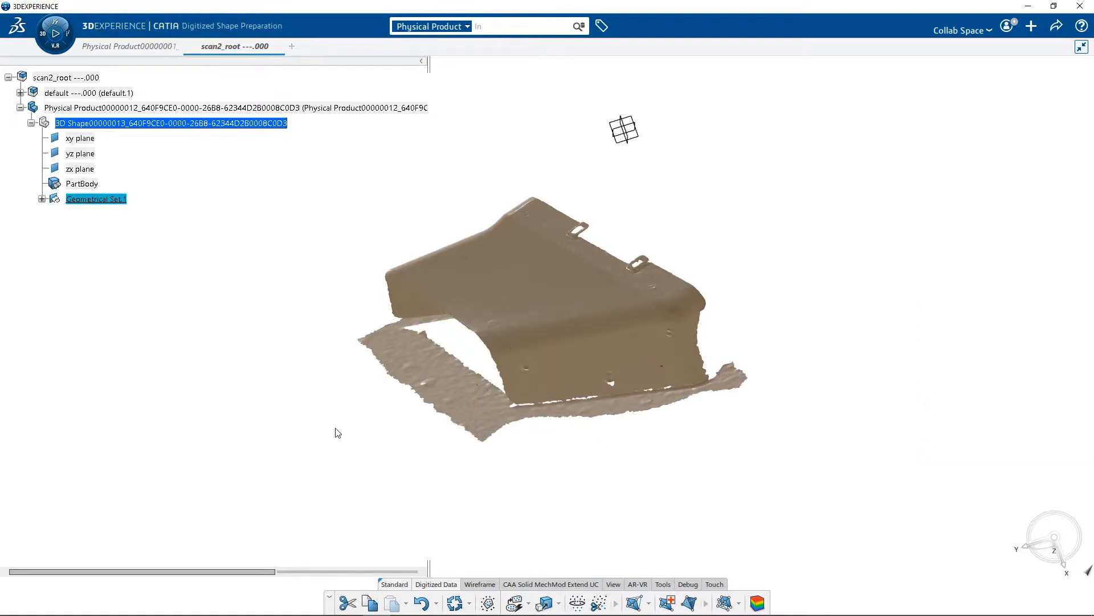
pyautogui.moveTo(336, 433); pyautogui.dragTo(320, 359, button='middle')
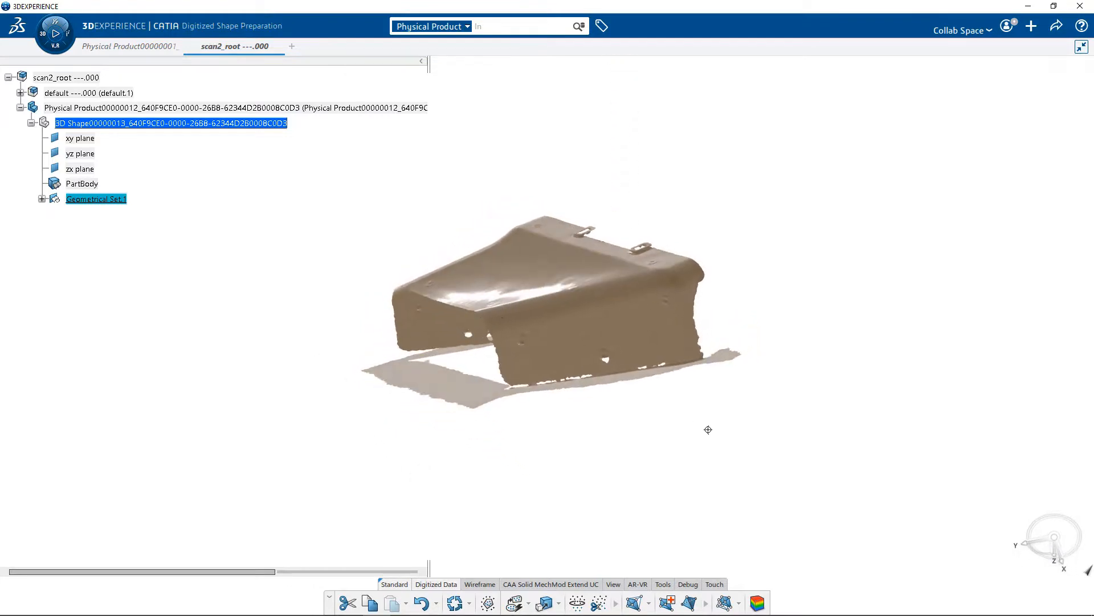
pyautogui.moveTo(708, 429); pyautogui.dragTo(733, 462, button='middle')
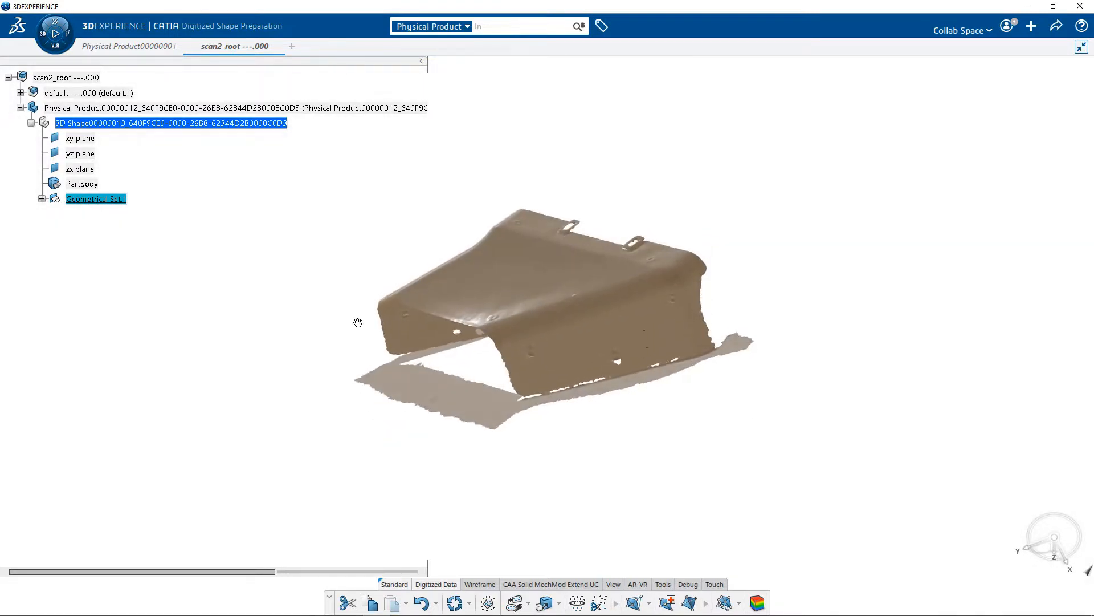
pyautogui.moveTo(358, 323)
pyautogui.mouseDown(button='middle')
pyautogui.moveTo(342, 367)
pyautogui.moveTo(318, 337)
pyautogui.mouseUp(button='middle')
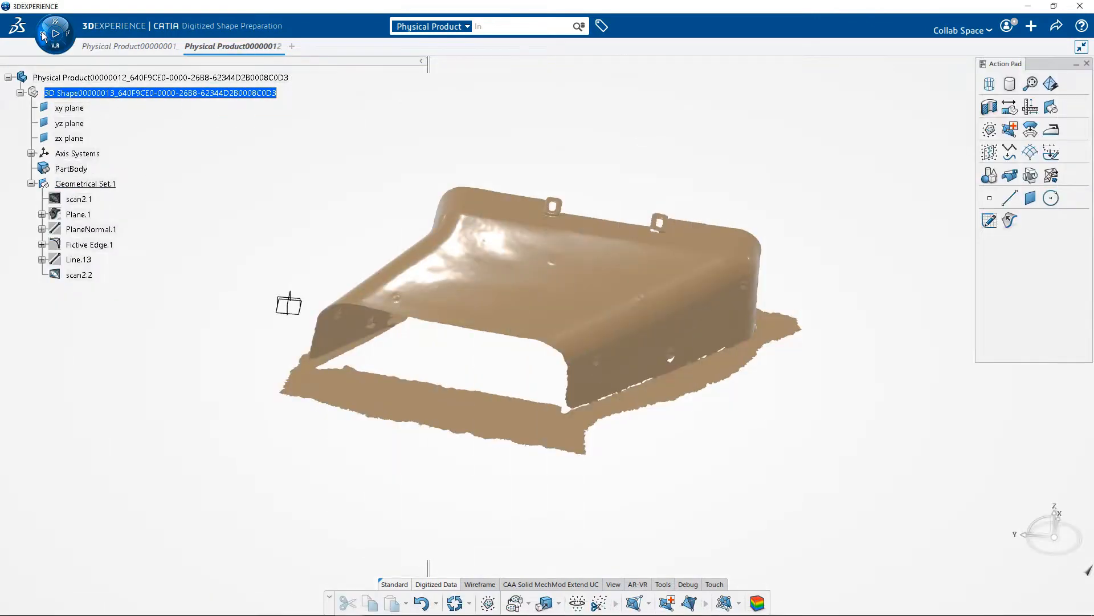
# Step: Switch to the Digitized Shape to Surface app and start the Mechanical Shape Wizard on the scan2.2 mesh
pyautogui.click(43, 35)
pyautogui.click(87, 245)
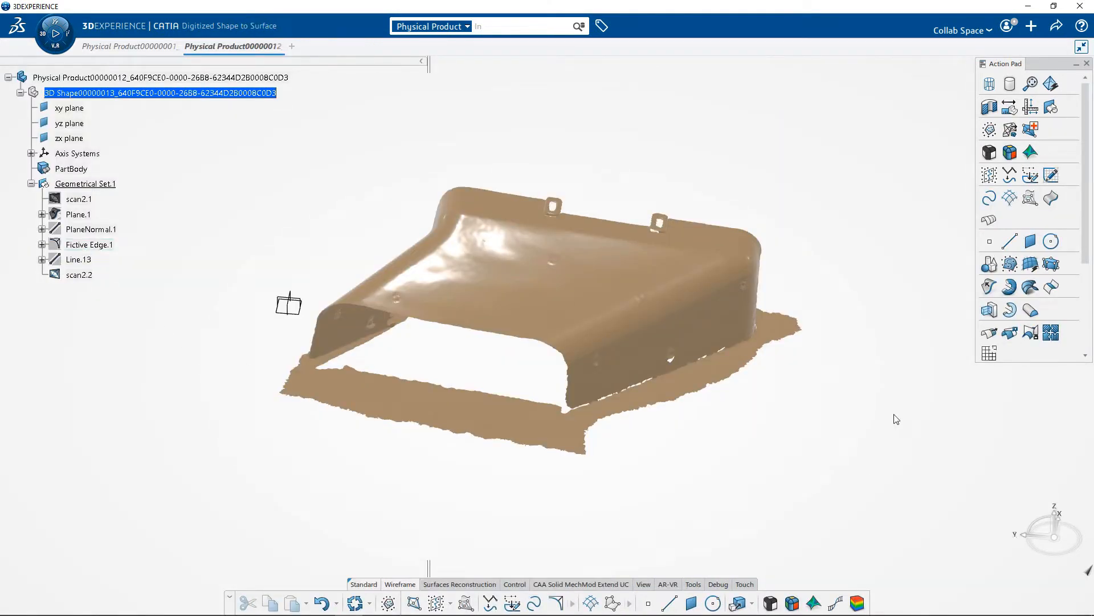
pyautogui.click(454, 585)
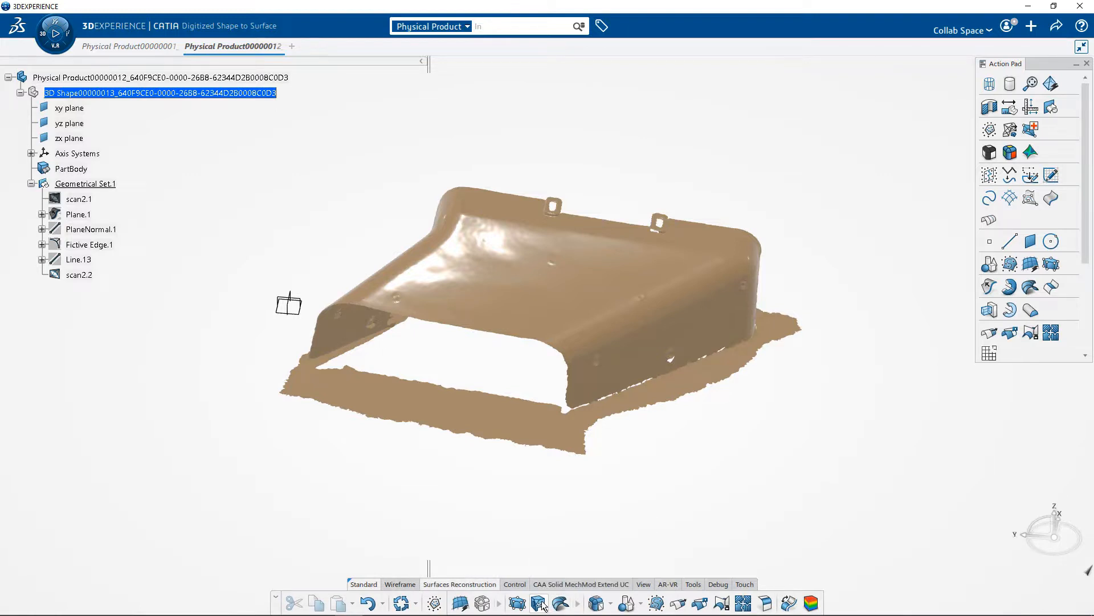
pyautogui.click(539, 603)
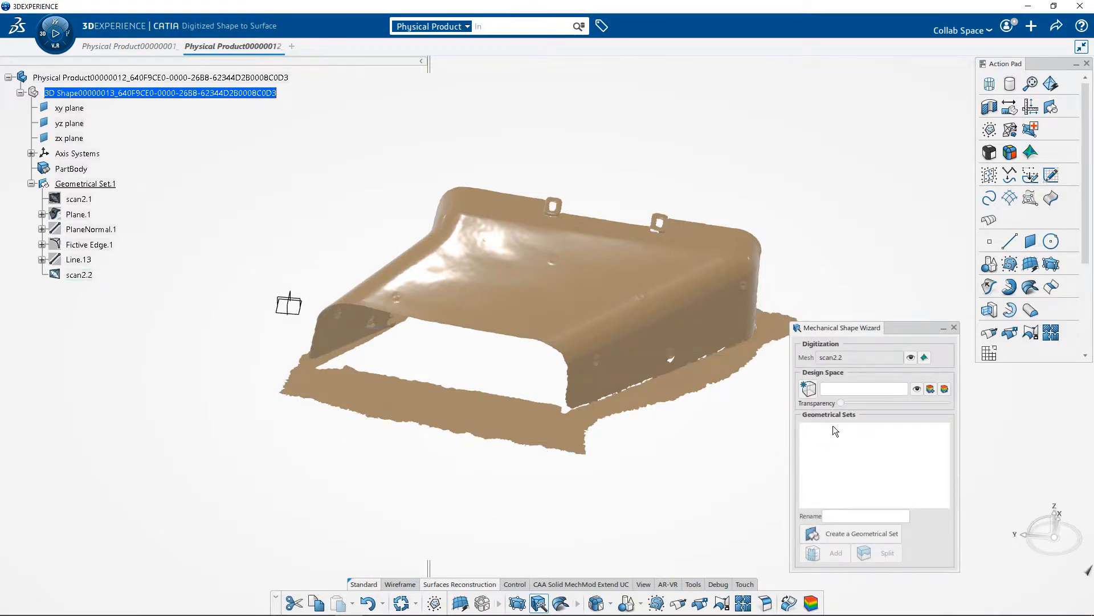
# Step: Create a design space around the scan2.2 mesh with a scaling ratio of 1.10 and add a first geometrical set
pyautogui.click(809, 389)
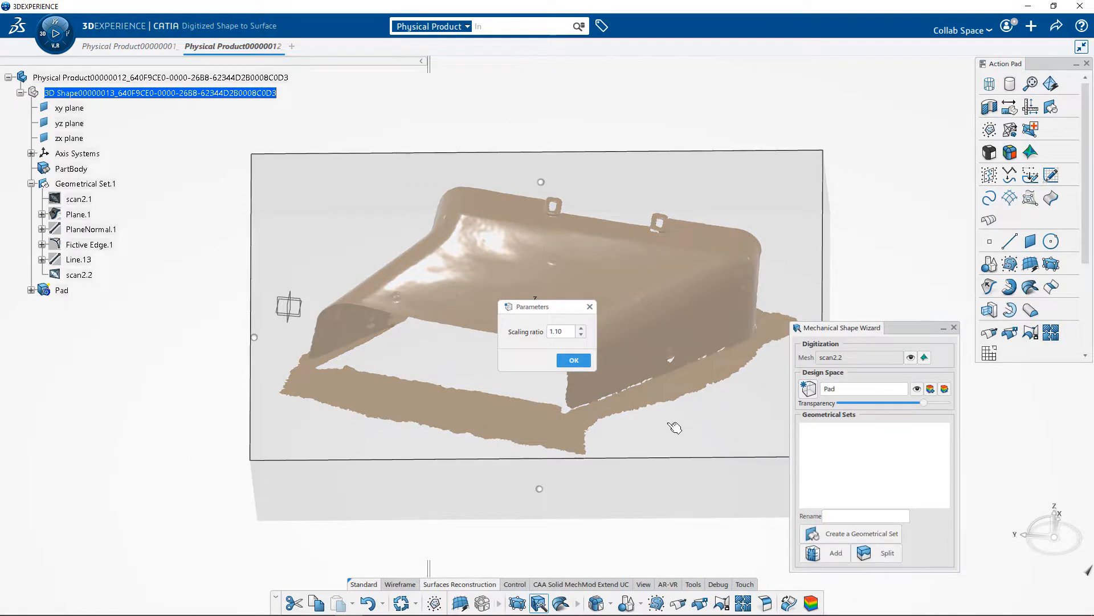
pyautogui.click(574, 360)
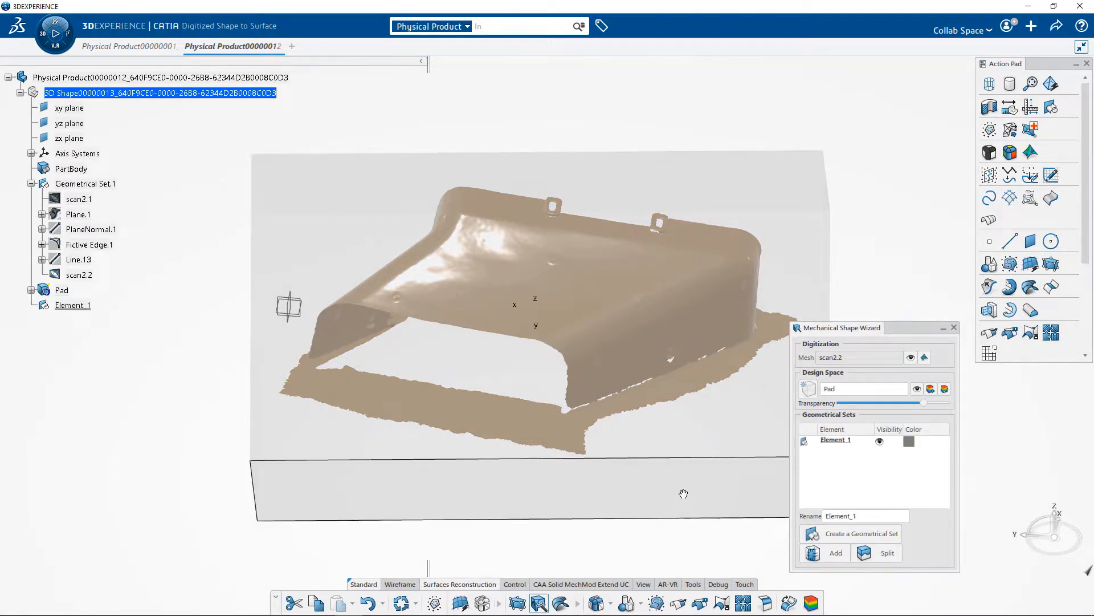
pyautogui.moveTo(684, 494); pyautogui.dragTo(462, 447, button='middle')
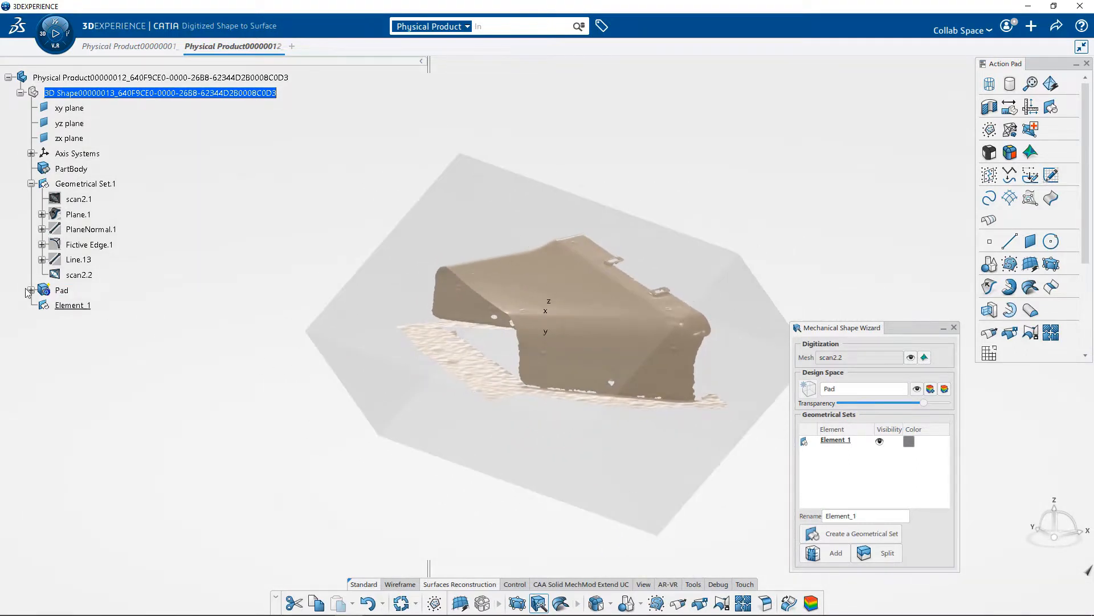
pyautogui.click(31, 291)
pyautogui.click(31, 291)
# Step: Split the design space pad with the xy plane, leaving extrapolation at None
pyautogui.click(878, 552)
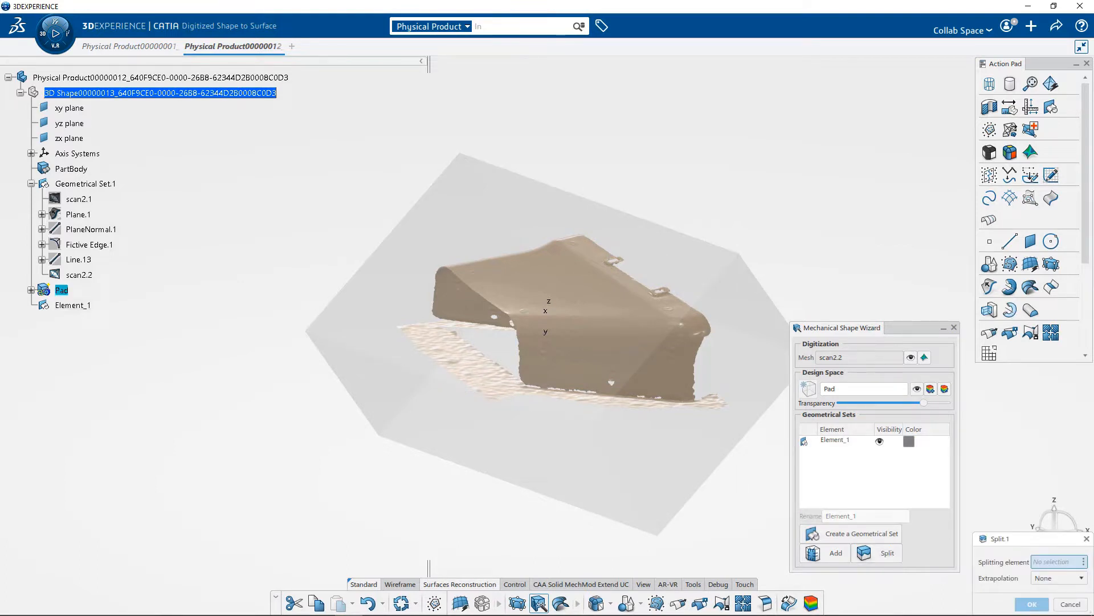
pyautogui.click(83, 110)
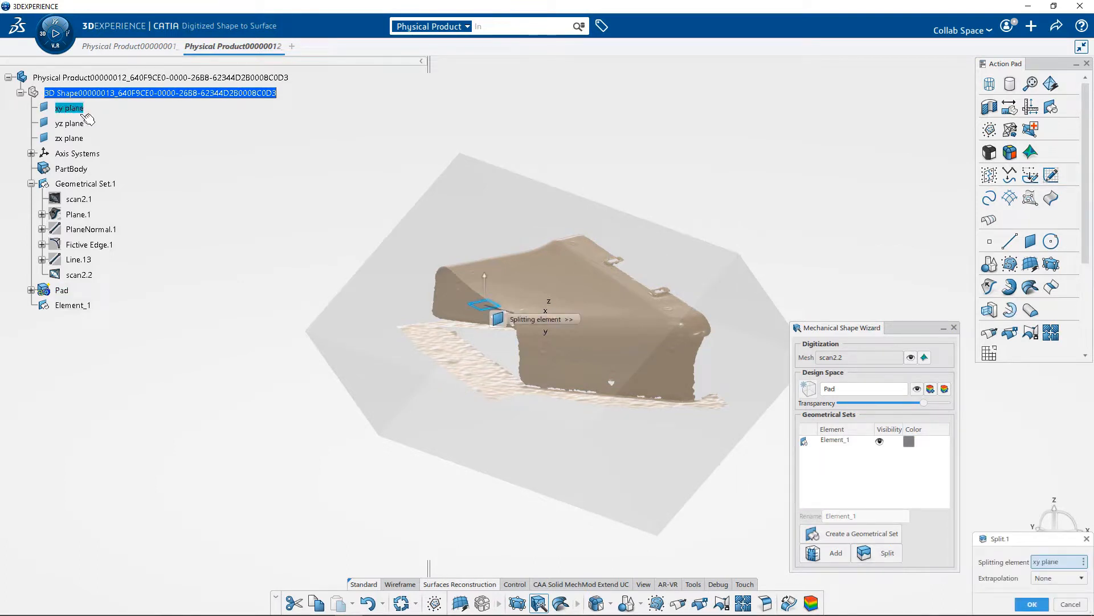
pyautogui.moveTo(276, 192); pyautogui.dragTo(291, 234, button='middle')
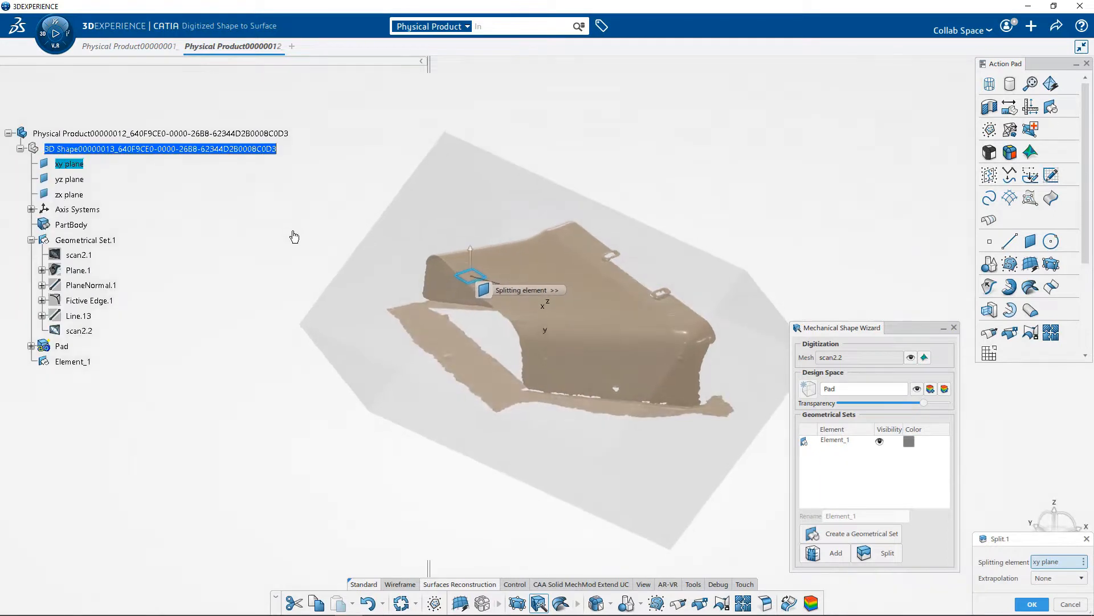
pyautogui.click(1032, 606)
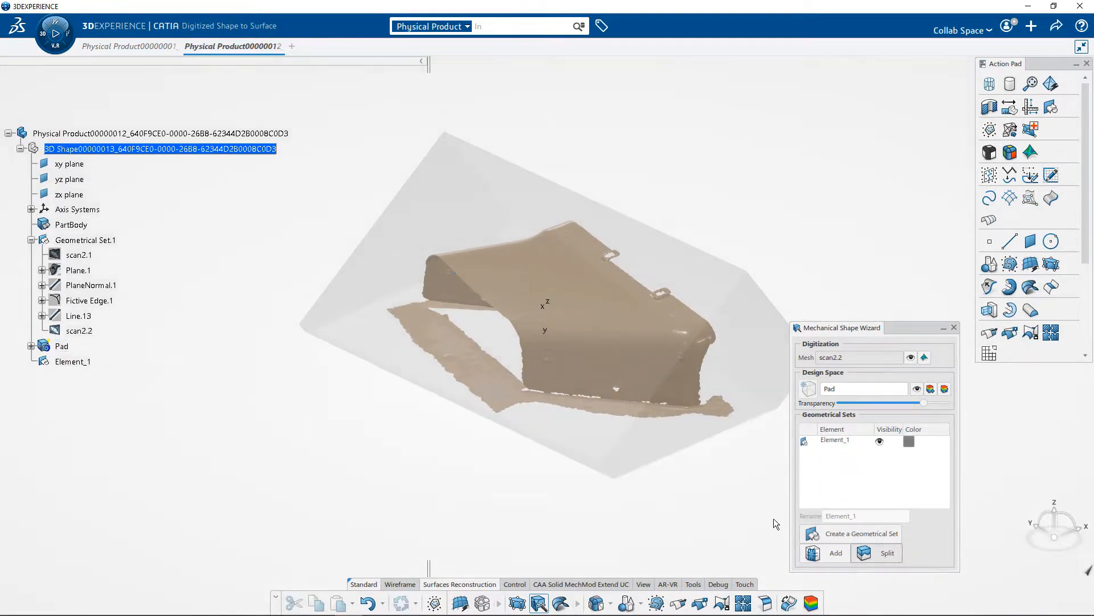
# Step: Create a second geometrical set in the Mechanical Shape Wizard and hide the design space pad
pyautogui.moveTo(737, 479); pyautogui.dragTo(709, 455, button='middle')
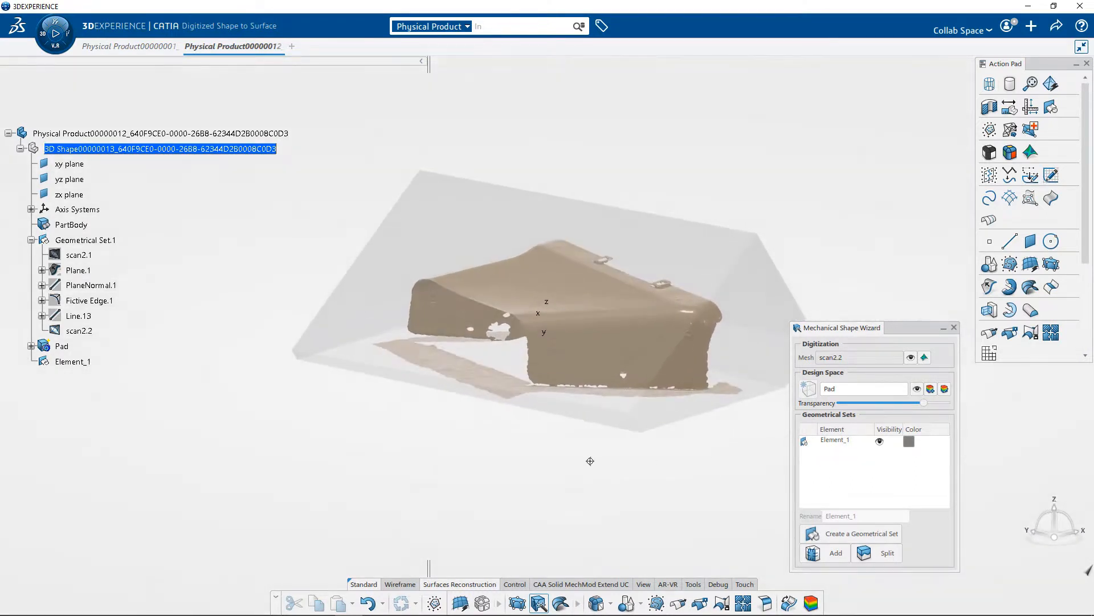
pyautogui.moveTo(588, 457); pyautogui.dragTo(687, 476, button='middle')
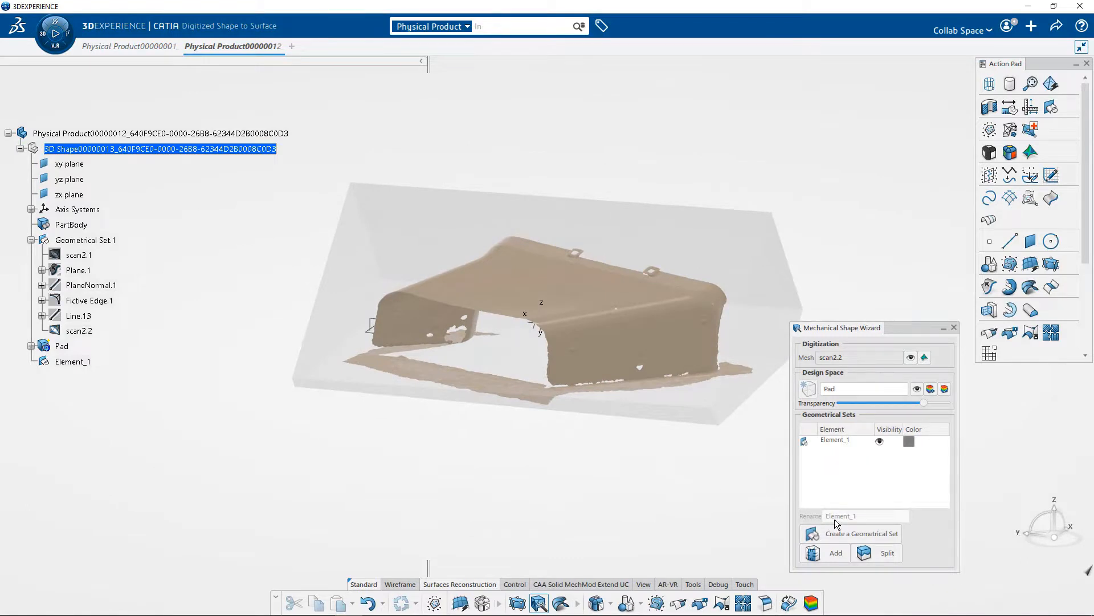
pyautogui.click(841, 533)
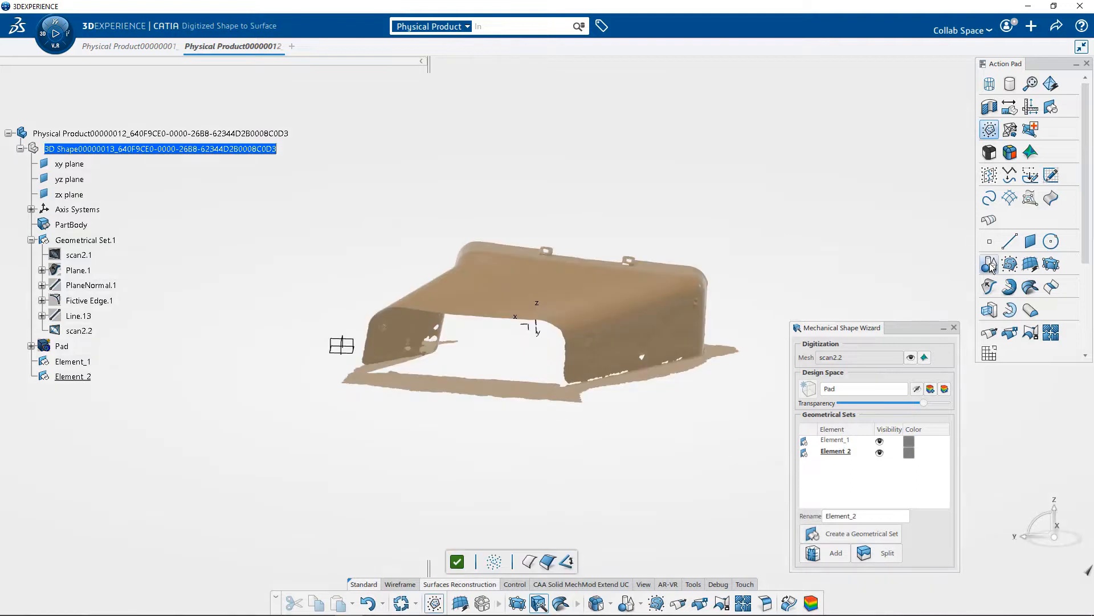
# Step: Recognize a plane on one side wall of the scan2.2 mesh and extend all four edges beyond the design space
pyautogui.click(990, 265)
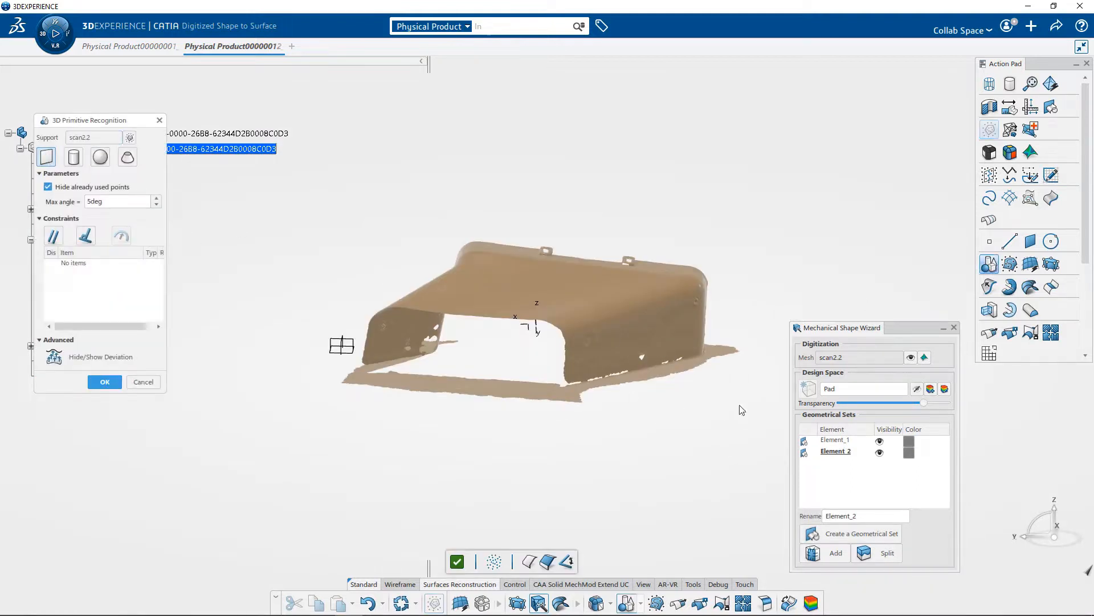
pyautogui.click(661, 335)
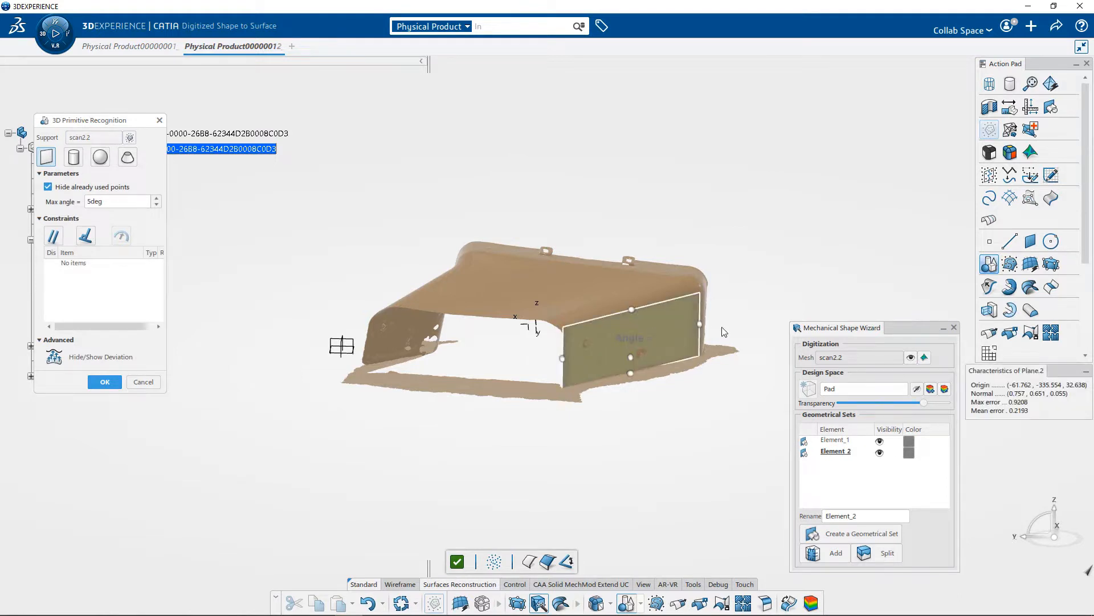
pyautogui.moveTo(702, 325); pyautogui.dragTo(886, 300)
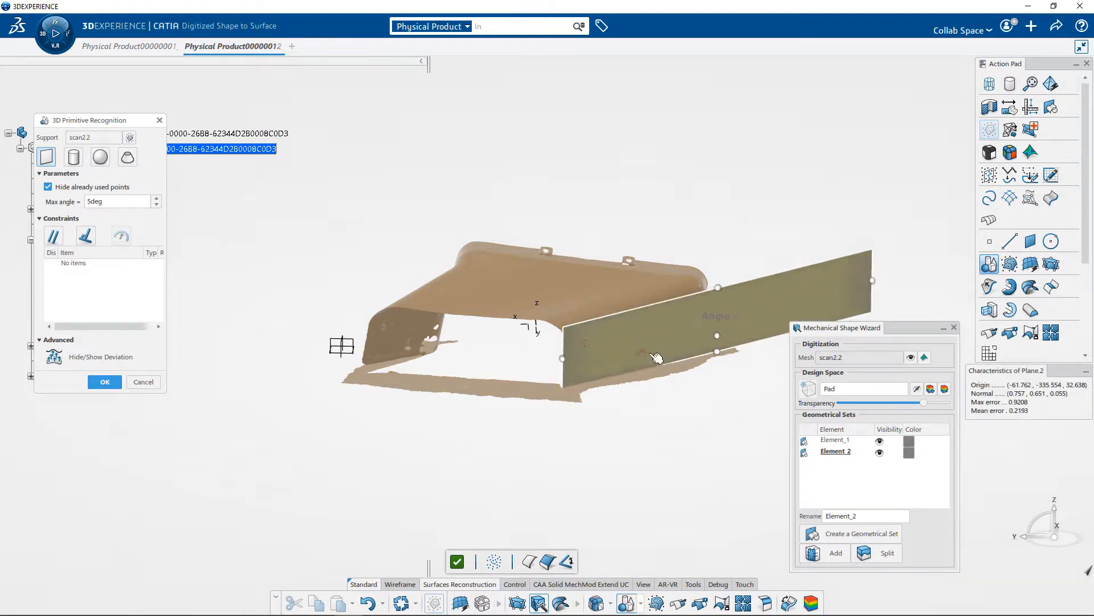
pyautogui.moveTo(563, 358); pyautogui.dragTo(435, 391)
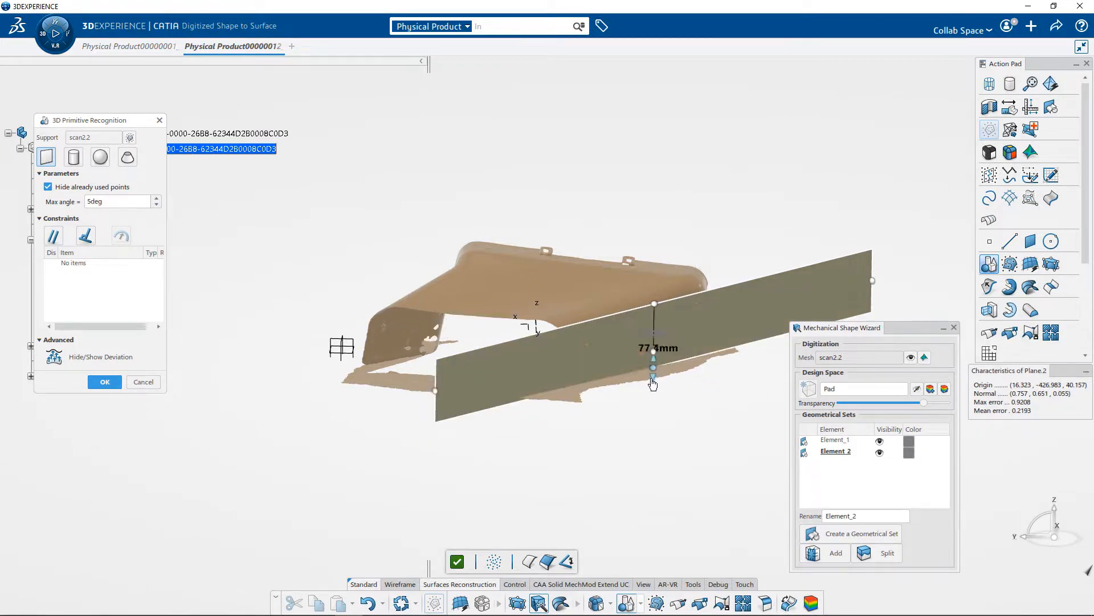
pyautogui.moveTo(653, 384); pyautogui.dragTo(651, 492)
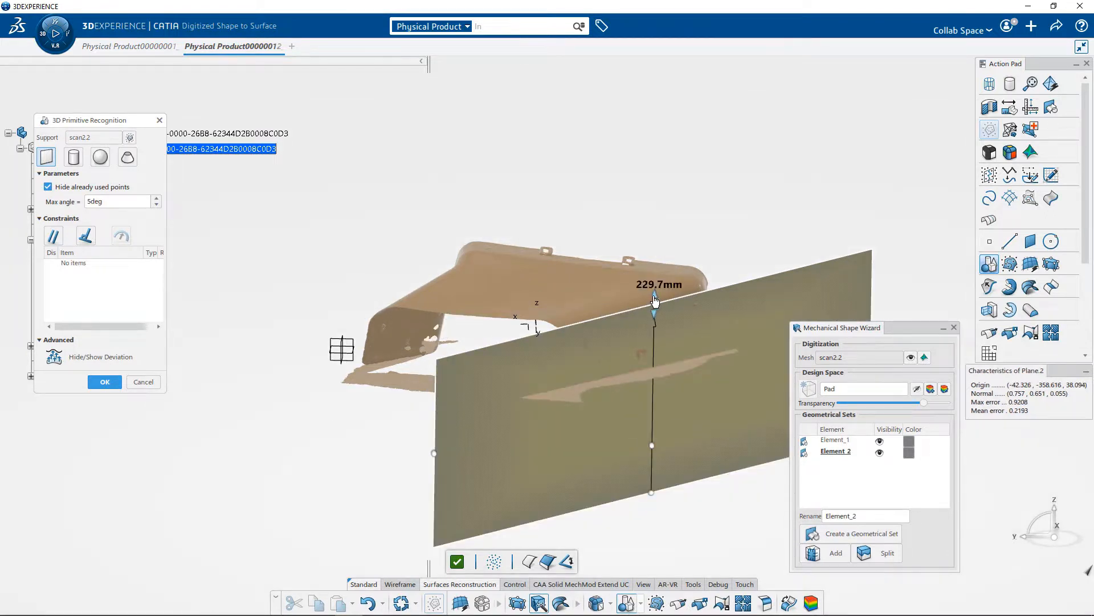
pyautogui.moveTo(655, 301); pyautogui.dragTo(657, 131)
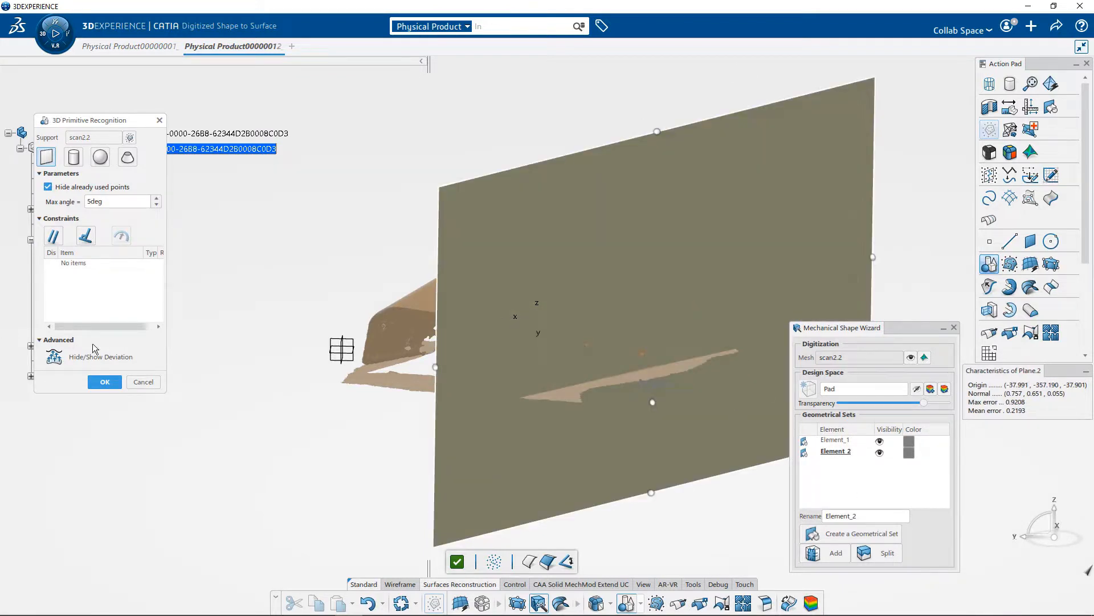
pyautogui.click(916, 388)
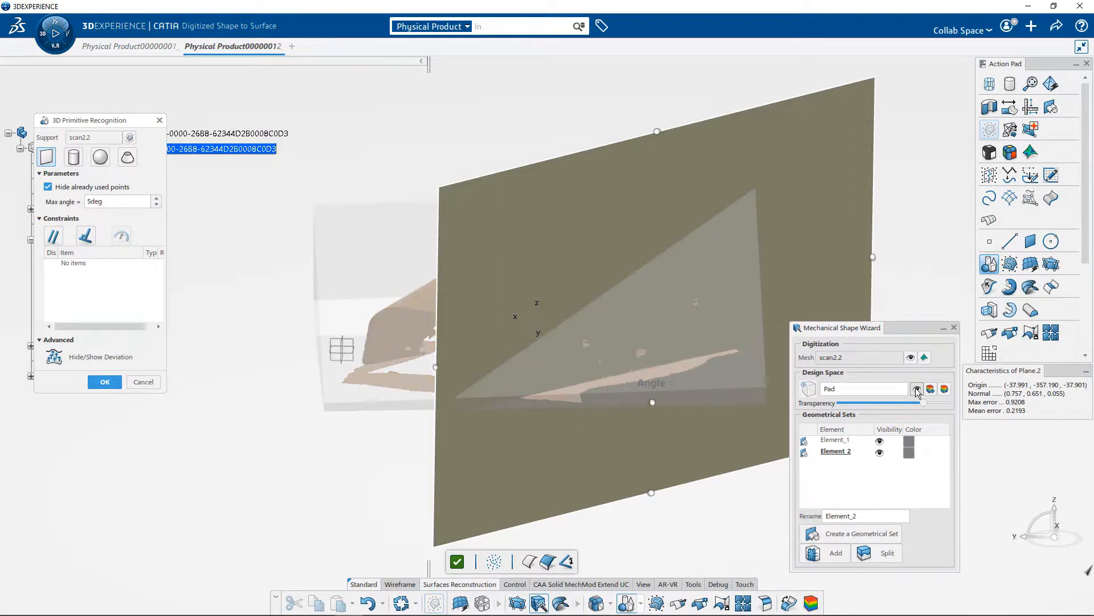
pyautogui.click(916, 389)
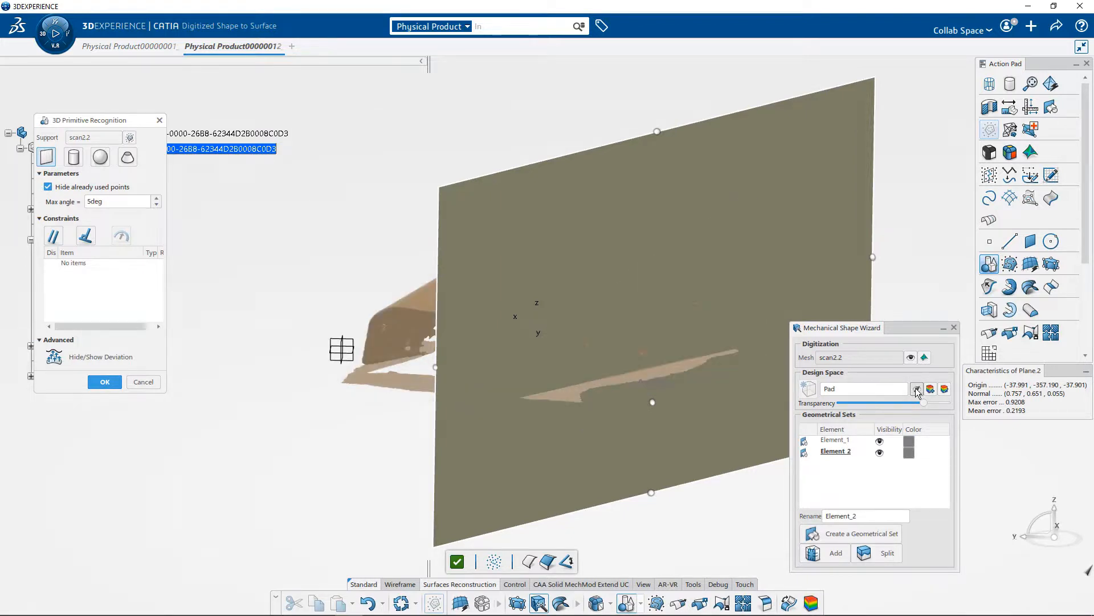
pyautogui.click(106, 382)
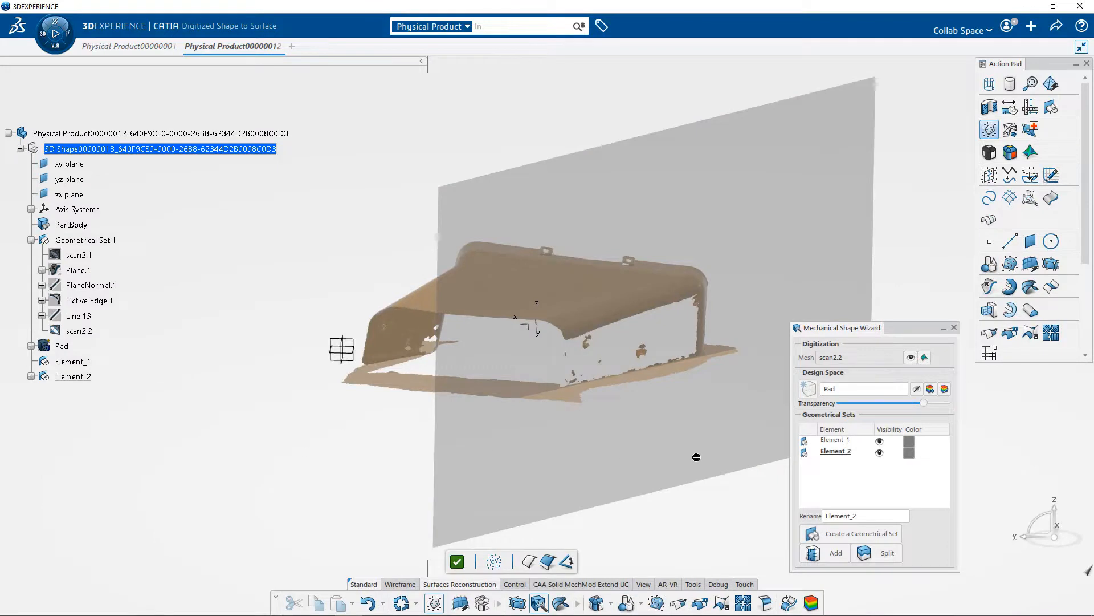
# Step: Split the design space pad with the recognized side wall plane, keeping the portion around the part, with extrapolation None
pyautogui.click(881, 556)
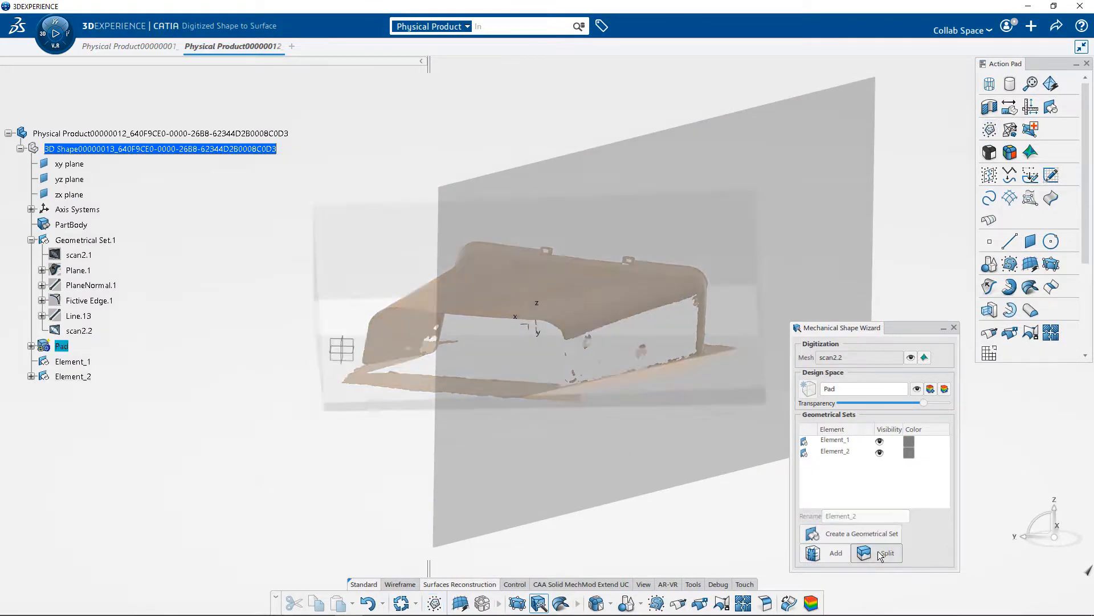
pyautogui.click(817, 152)
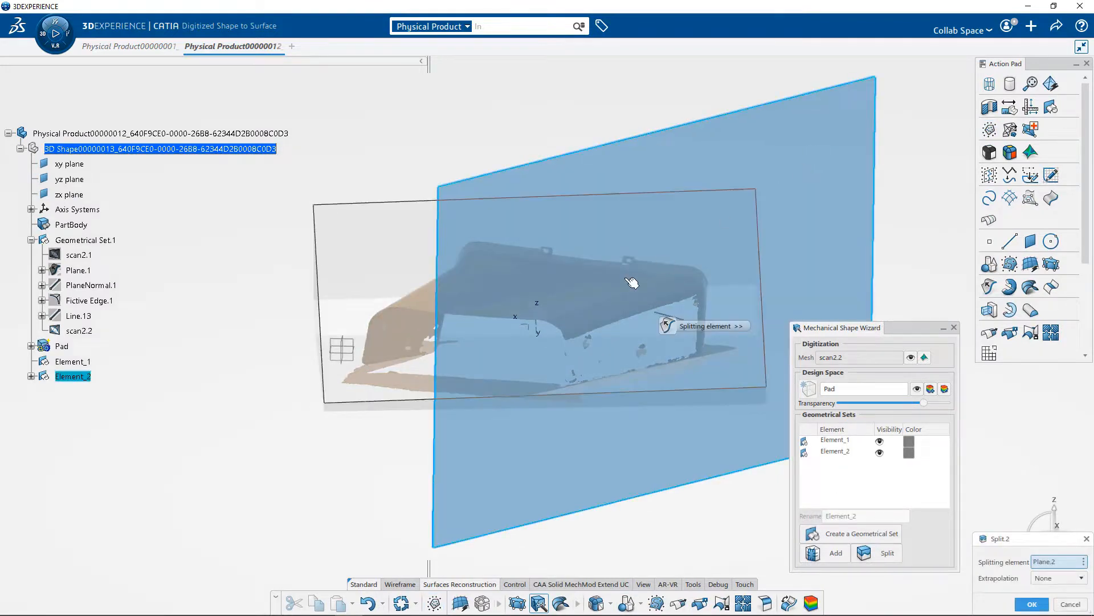
pyautogui.scroll(-3, 519, 264)
pyautogui.moveTo(519, 264); pyautogui.dragTo(628, 342, button='middle')
pyautogui.scroll(4, 656, 297)
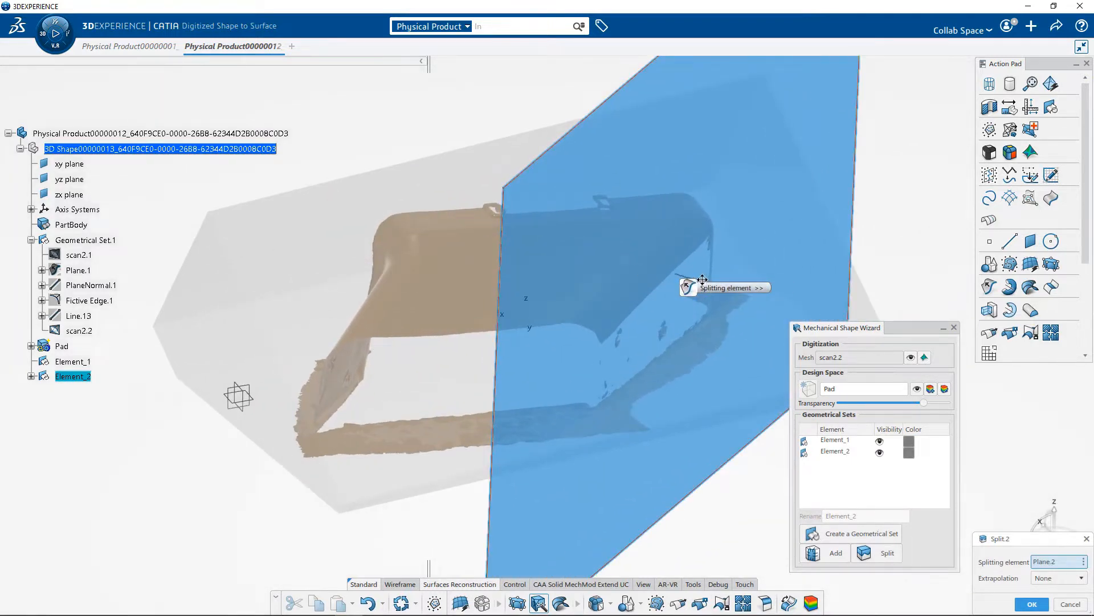
pyautogui.moveTo(621, 323); pyautogui.dragTo(590, 392, button='middle')
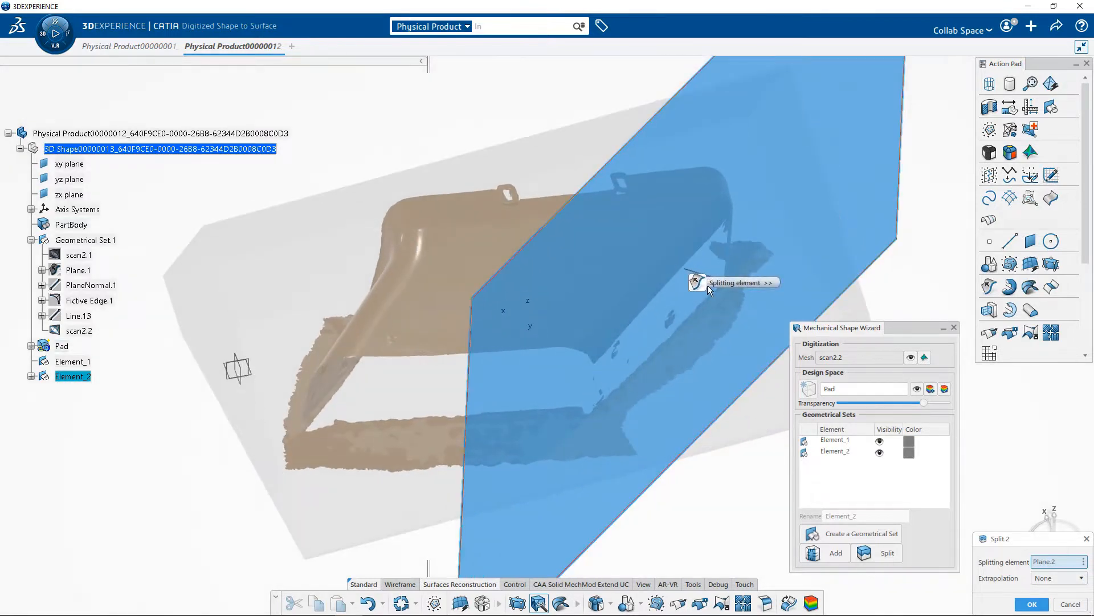
pyautogui.moveTo(711, 287); pyautogui.dragTo(694, 312)
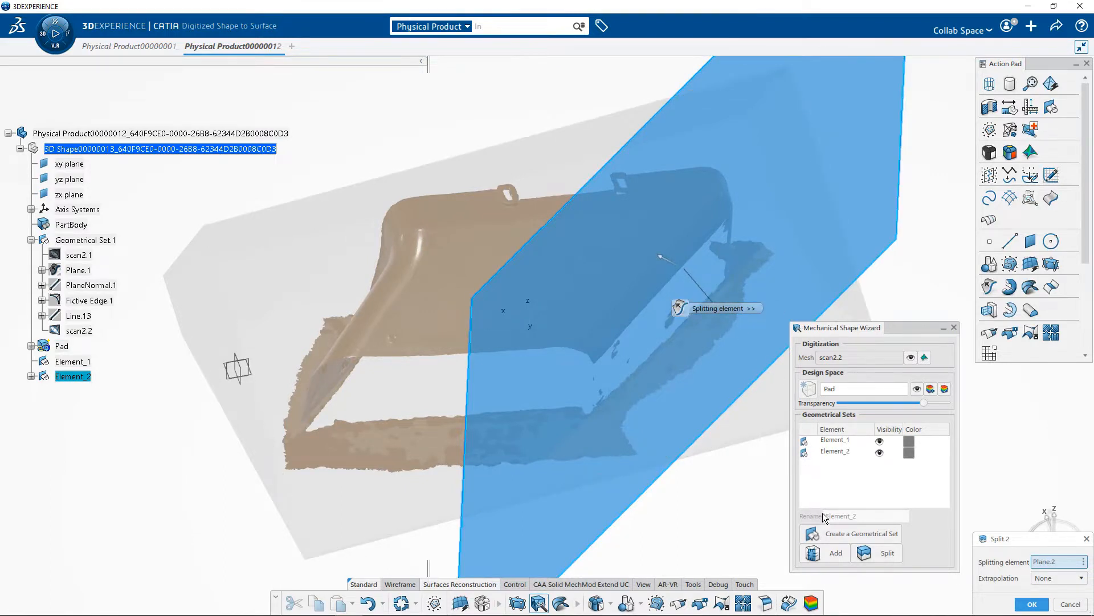
pyautogui.click(1029, 604)
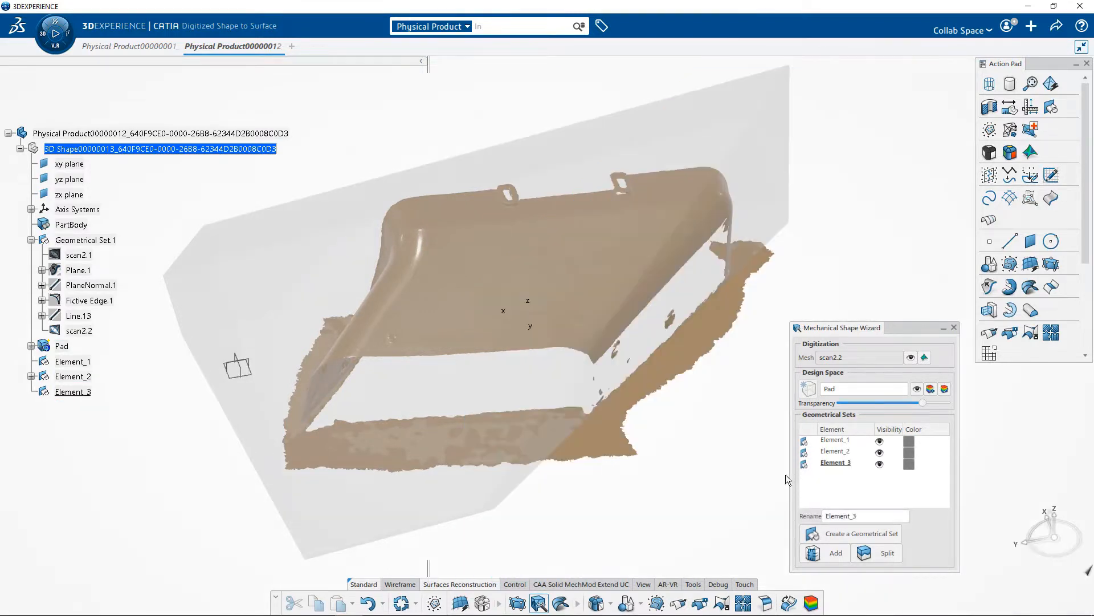
# Step: Reactivate all areas of the scan2.2 mesh to restore the hidden side wall points
pyautogui.moveTo(689, 440); pyautogui.dragTo(664, 377, button='middle')
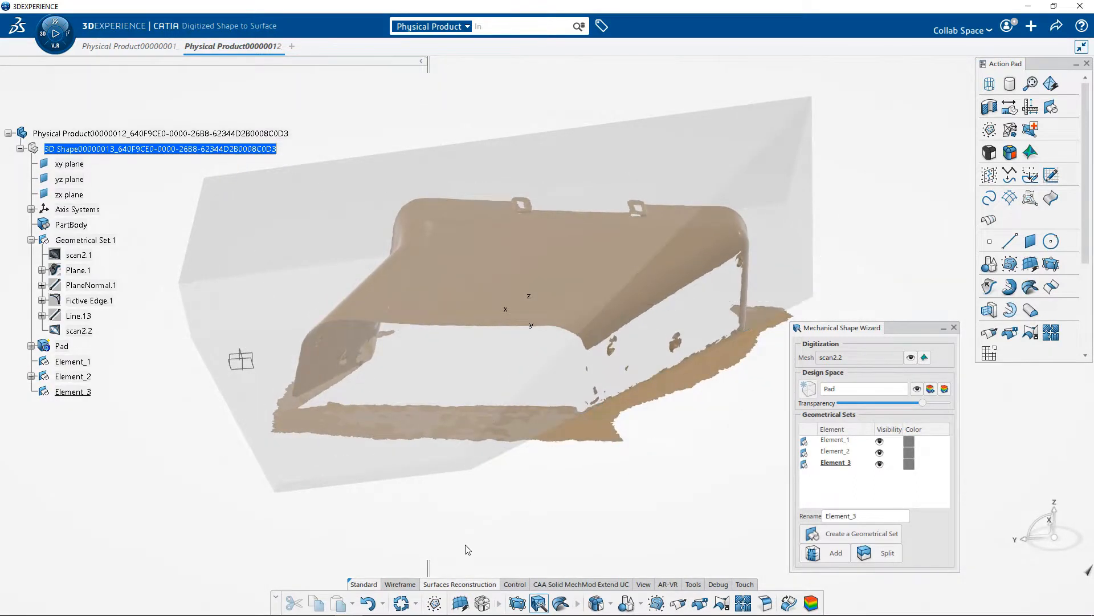
pyautogui.click(436, 602)
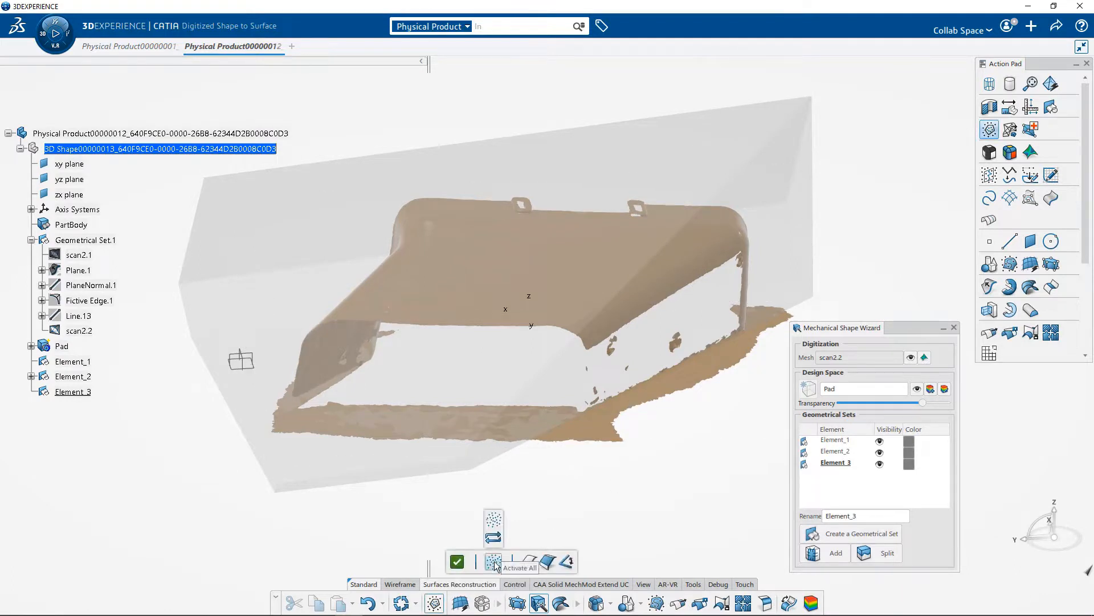
pyautogui.click(493, 559)
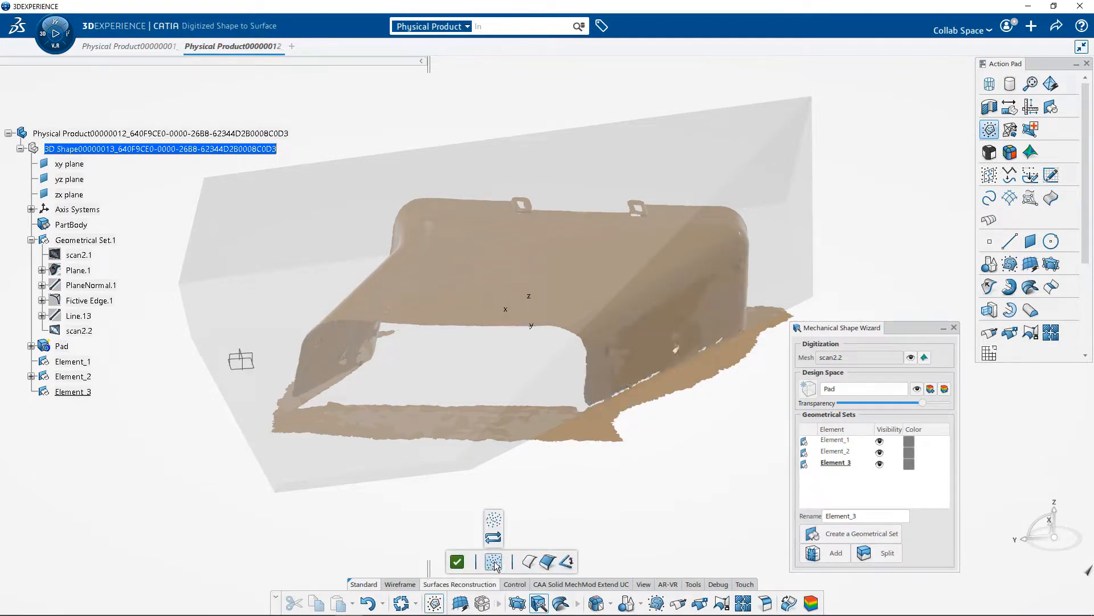
pyautogui.click(457, 562)
# Step: Recognize a plane on the narrow upper face carrying the two clips and extend its four edges past the design space
pyautogui.moveTo(391, 331); pyautogui.dragTo(631, 320, button='middle')
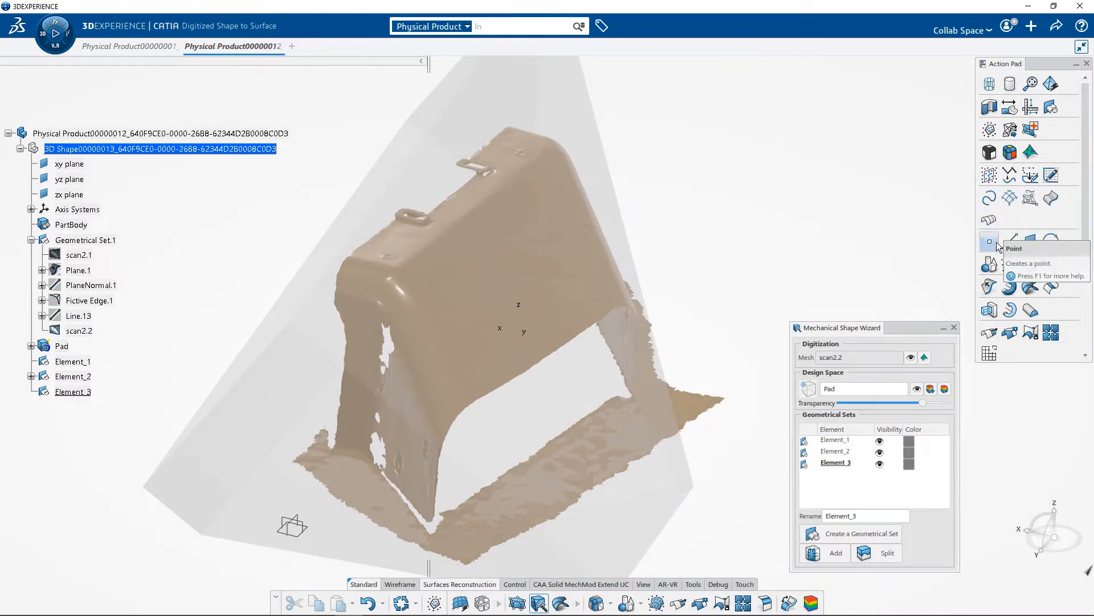
pyautogui.click(990, 263)
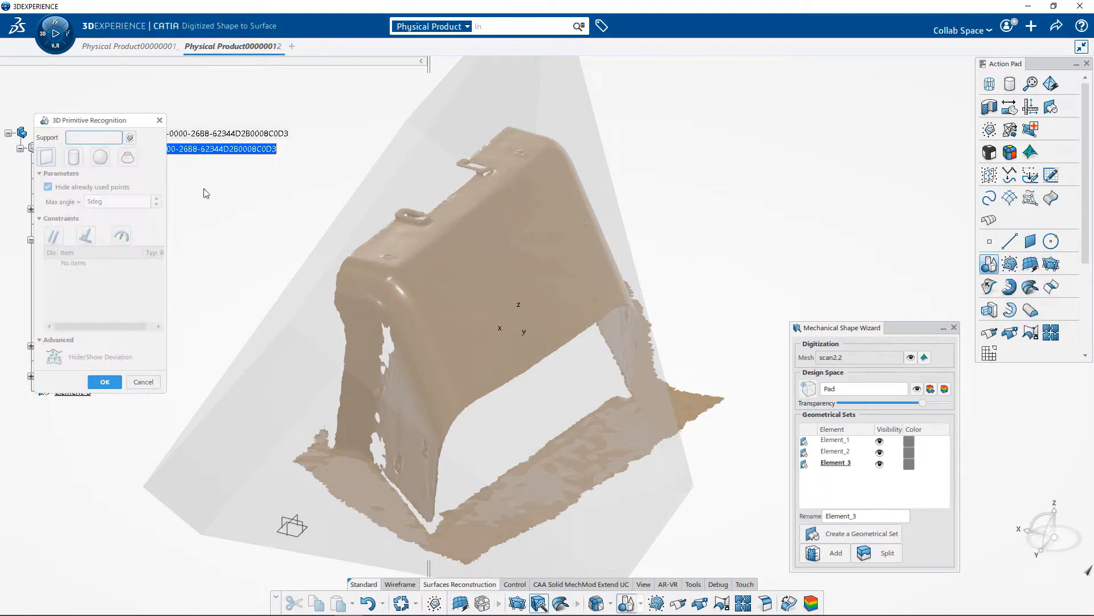
pyautogui.click(916, 389)
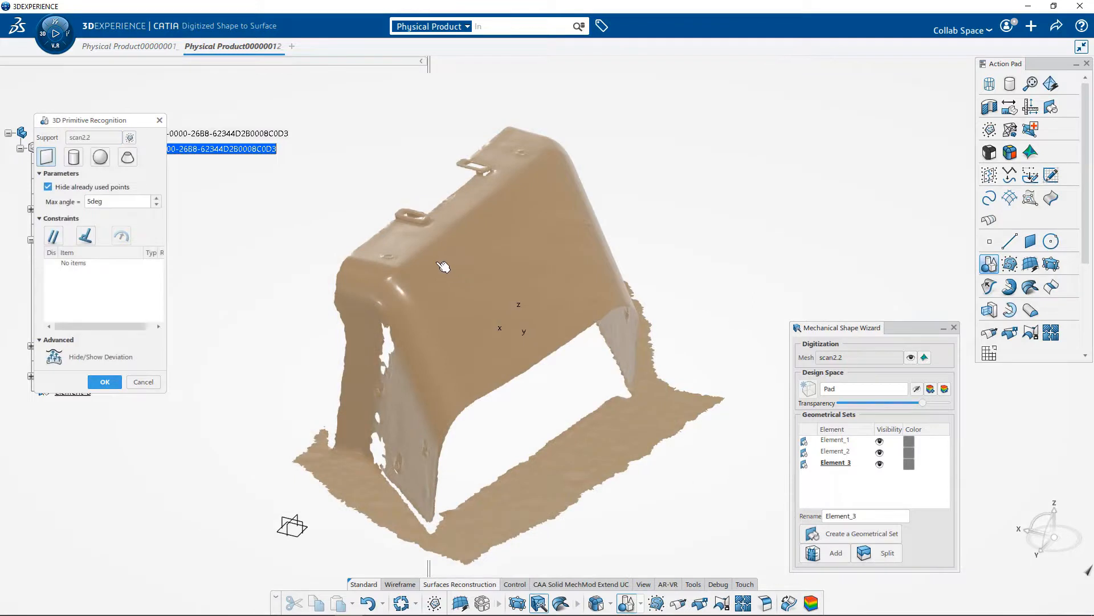
pyautogui.click(405, 243)
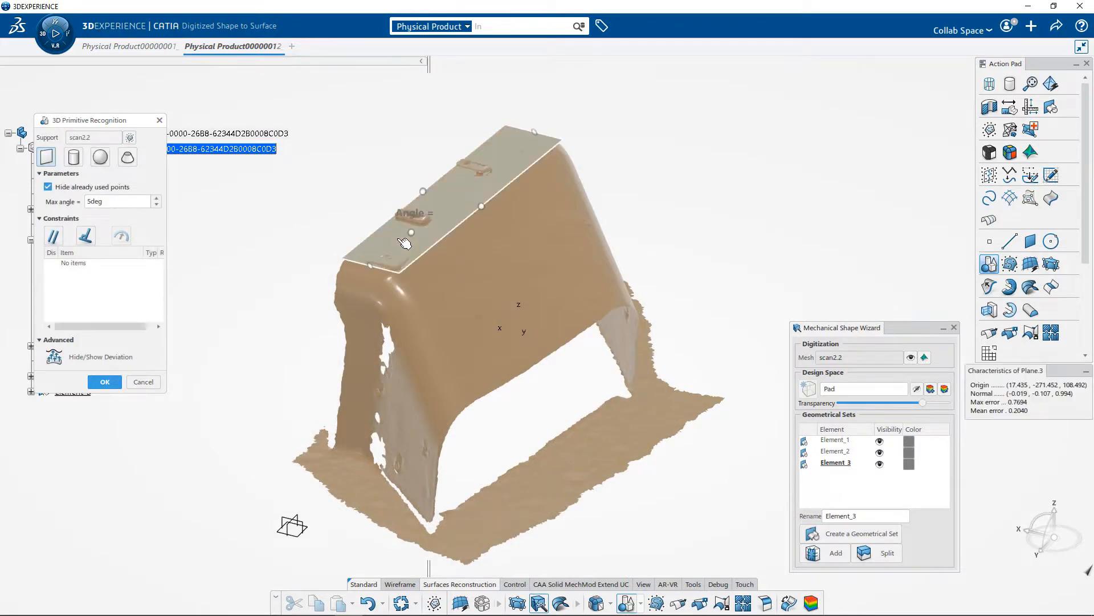
pyautogui.moveTo(371, 268); pyautogui.dragTo(203, 352)
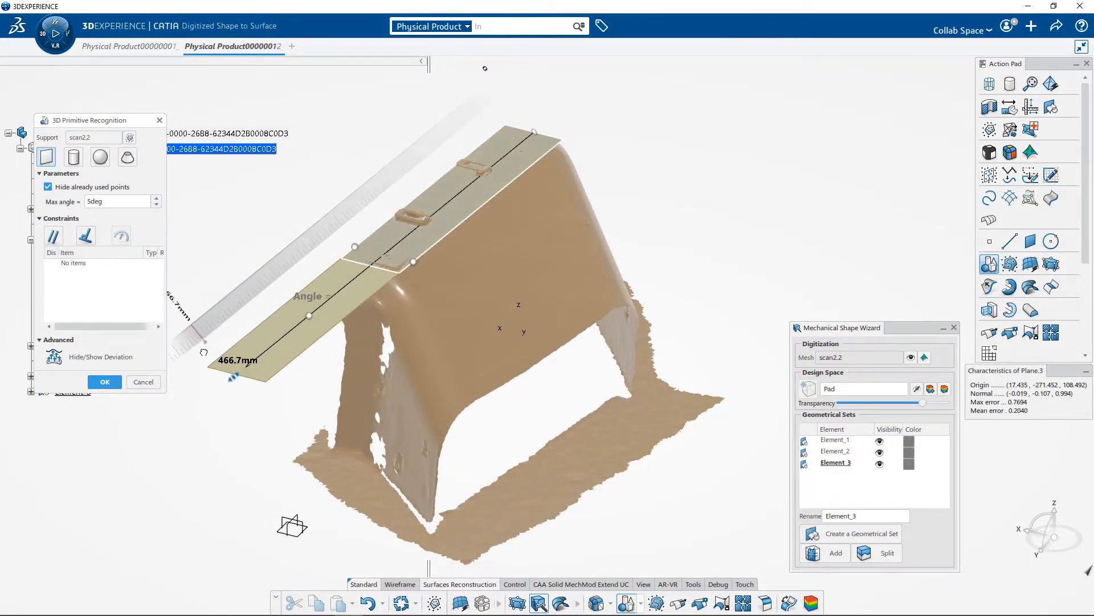
pyautogui.moveTo(534, 132); pyautogui.dragTo(604, 79)
pyautogui.moveTo(449, 246); pyautogui.dragTo(714, 310)
pyautogui.moveTo(381, 226); pyautogui.dragTo(204, 180)
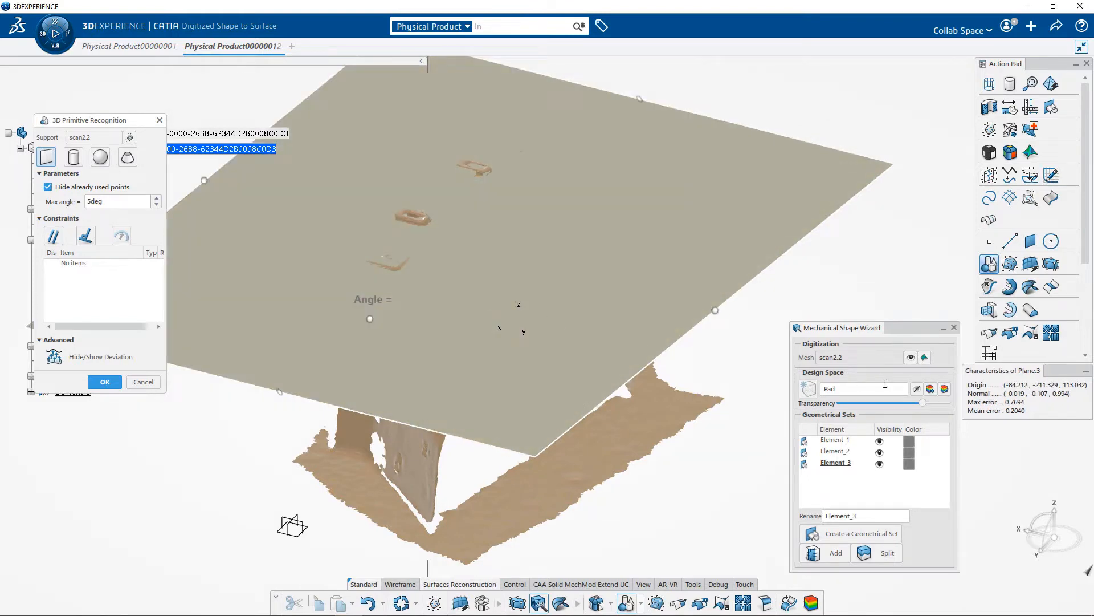
pyautogui.click(917, 389)
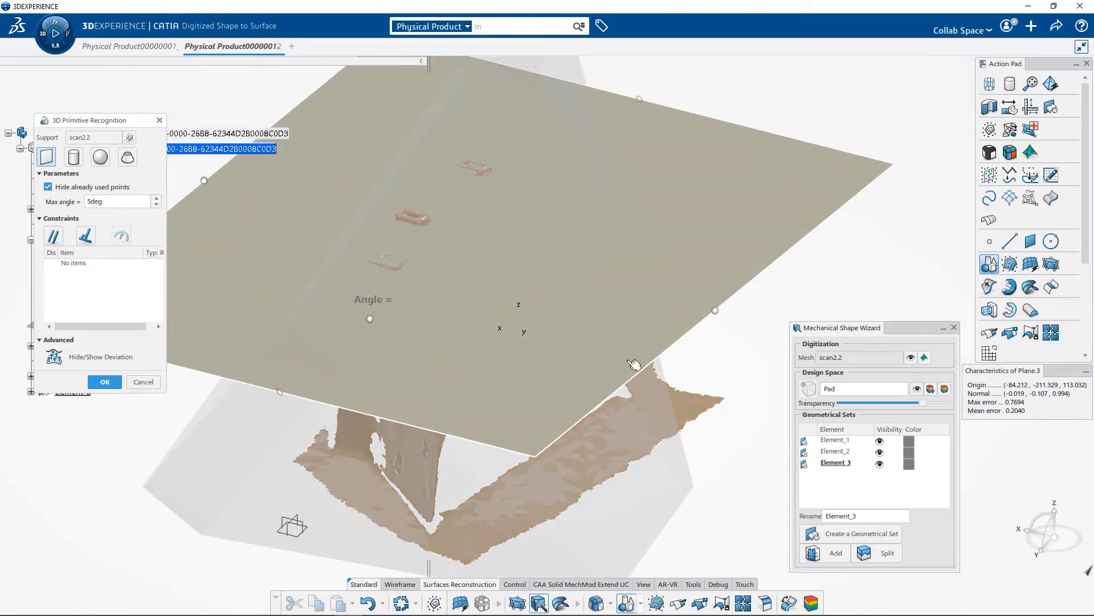
pyautogui.moveTo(634, 365)
pyautogui.mouseDown(button='middle')
pyautogui.moveTo(587, 299)
pyautogui.moveTo(548, 274)
pyautogui.moveTo(555, 310)
pyautogui.moveTo(363, 371)
pyautogui.moveTo(632, 364)
pyautogui.mouseUp(button='middle')
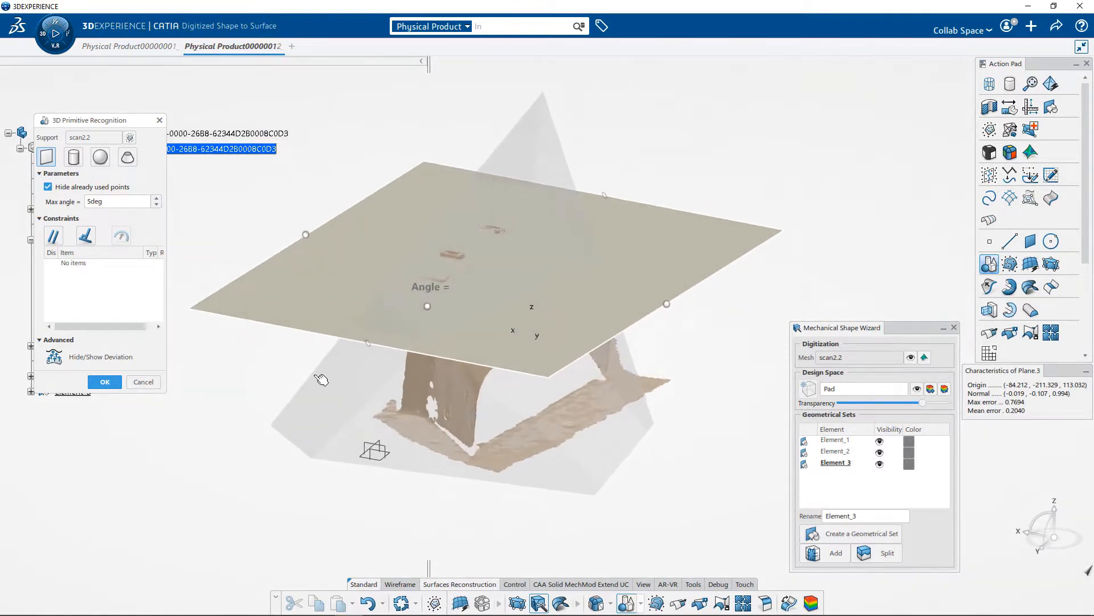
pyautogui.click(105, 381)
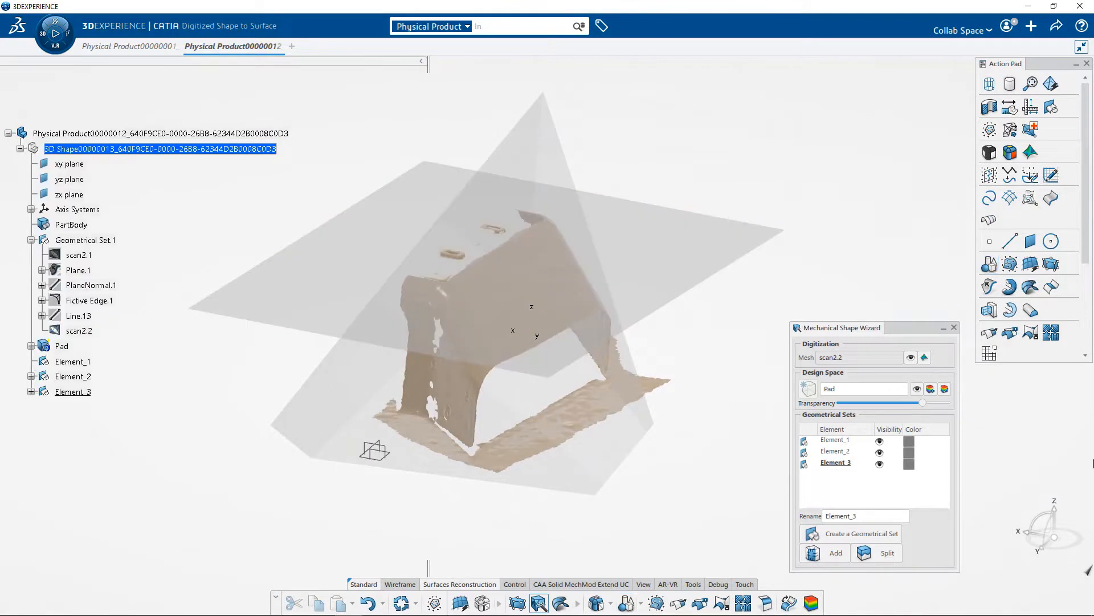
# Step: Split the design space pad with the recognized upper face plane, leaving extrapolation at None
pyautogui.click(878, 553)
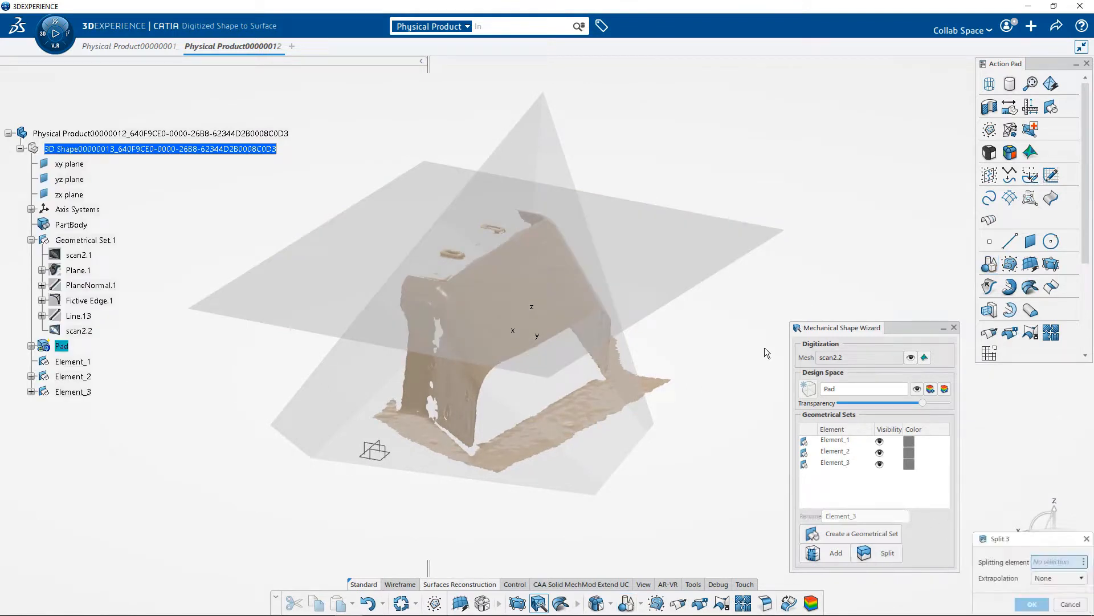
pyautogui.click(697, 266)
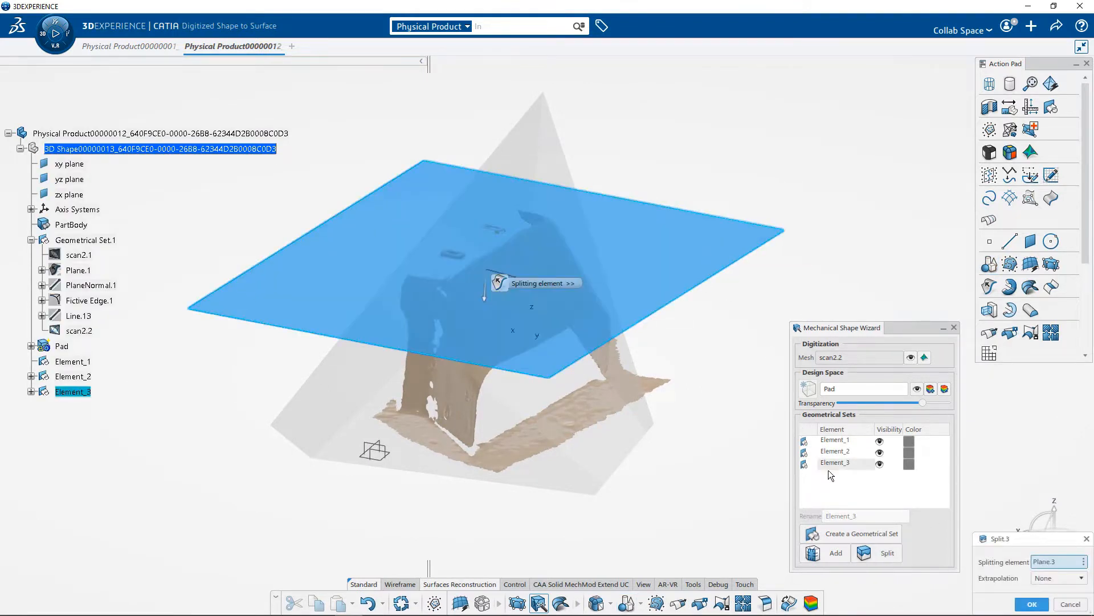
pyautogui.click(1033, 604)
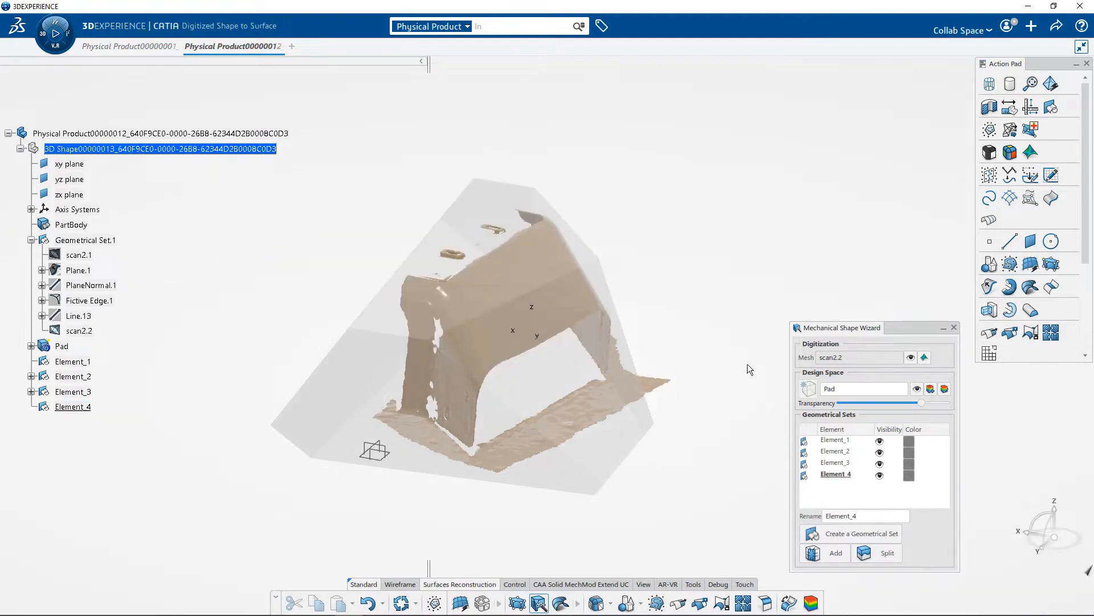
# Step: Hide the design space, recognize a plane on the end wall beside the arched opening, and extend its four edges well past the part
pyautogui.moveTo(728, 318); pyautogui.dragTo(751, 316, button='middle')
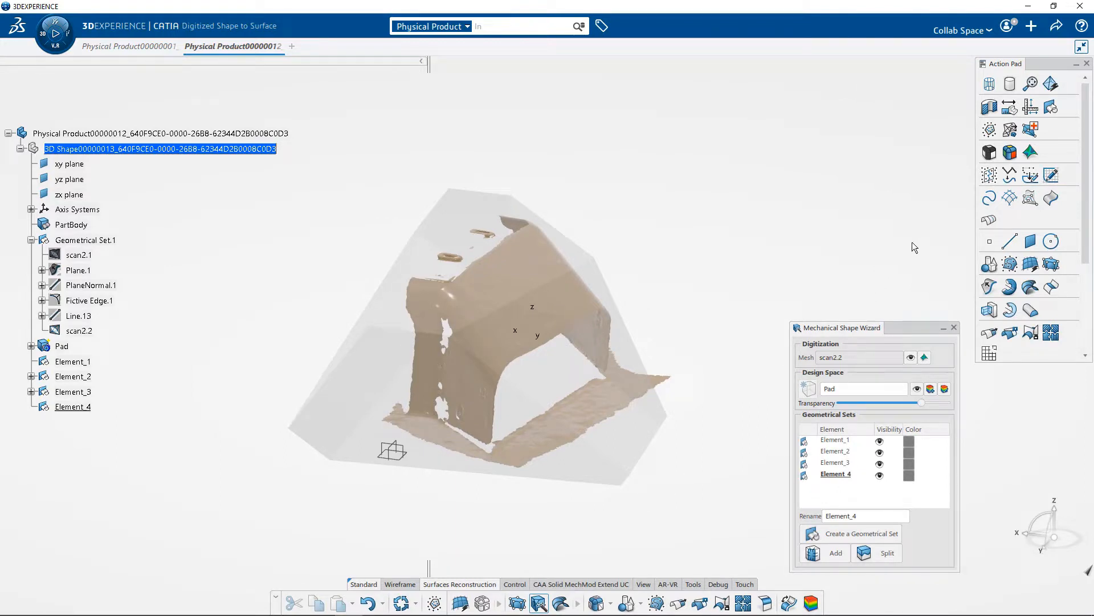
pyautogui.click(984, 267)
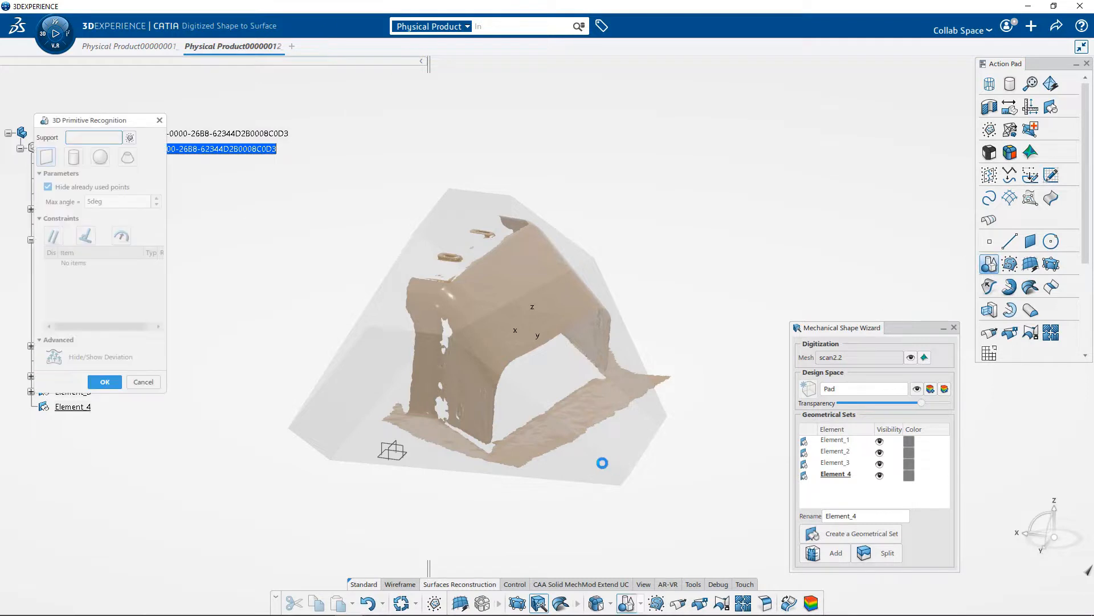
pyautogui.click(916, 389)
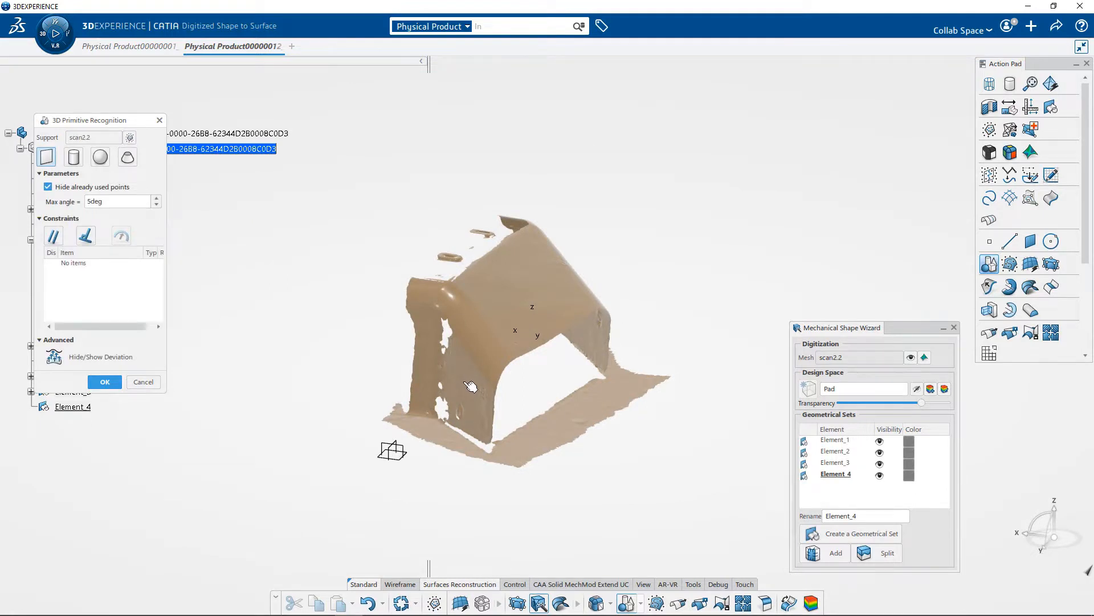
pyautogui.click(471, 385)
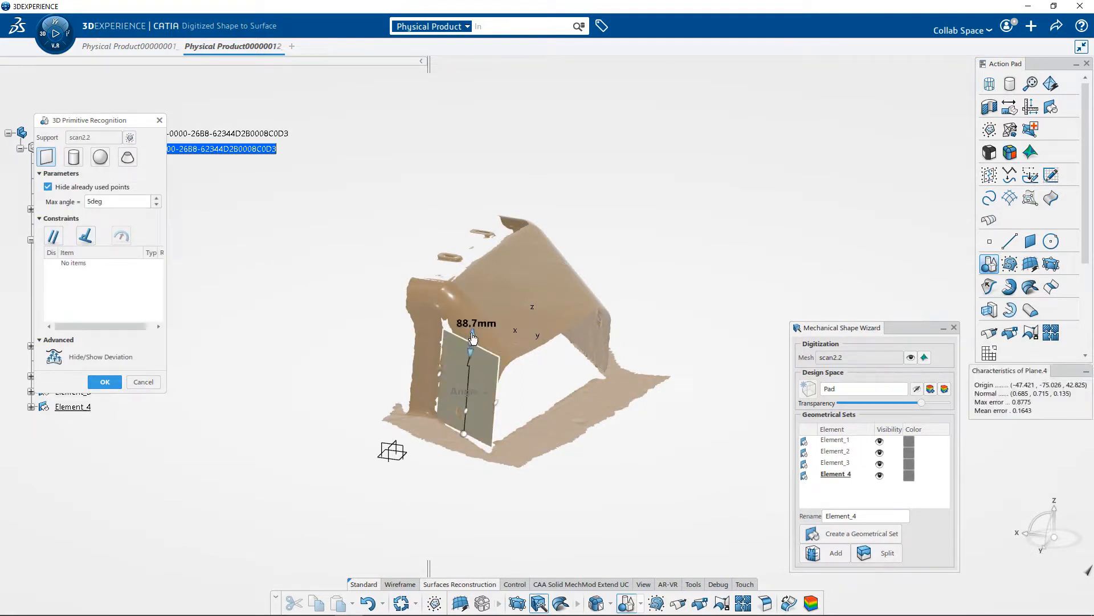
pyautogui.moveTo(473, 337); pyautogui.dragTo(482, 206)
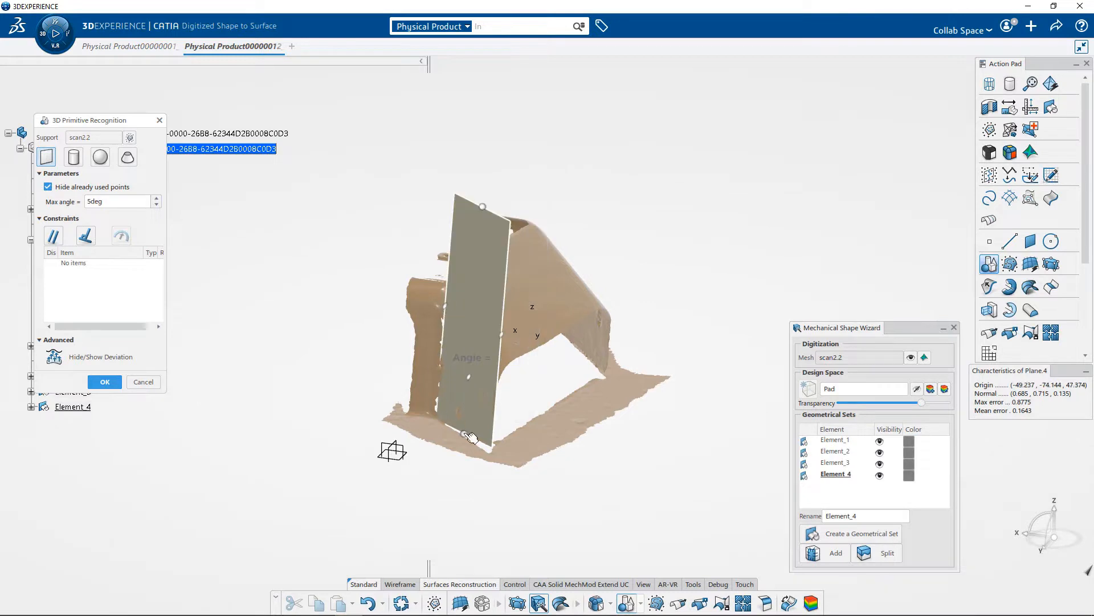
pyautogui.moveTo(470, 437); pyautogui.dragTo(460, 488)
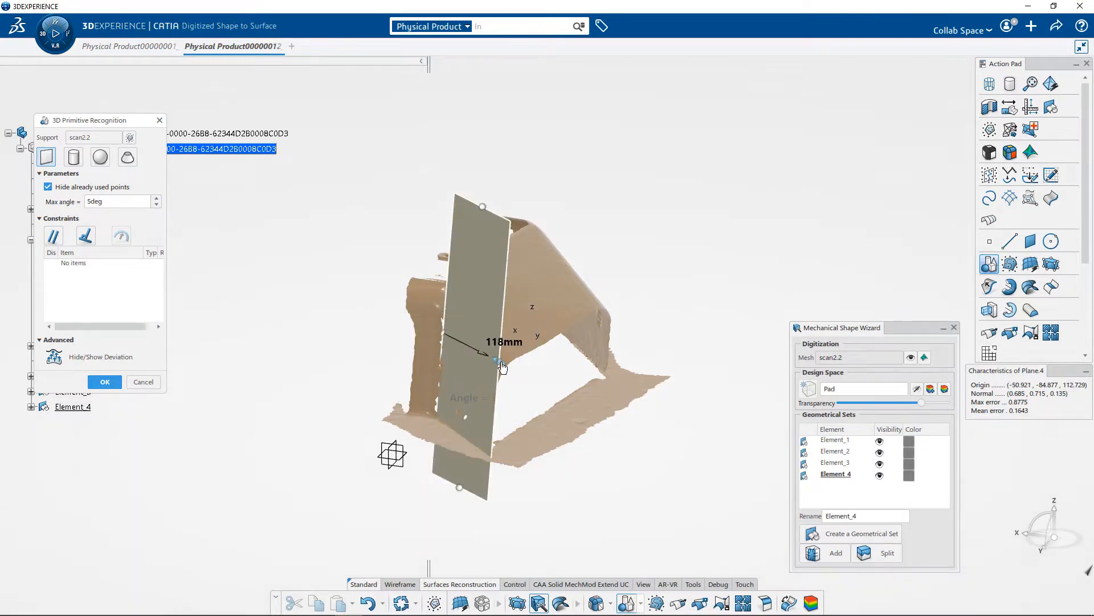
pyautogui.moveTo(503, 367); pyautogui.dragTo(693, 399)
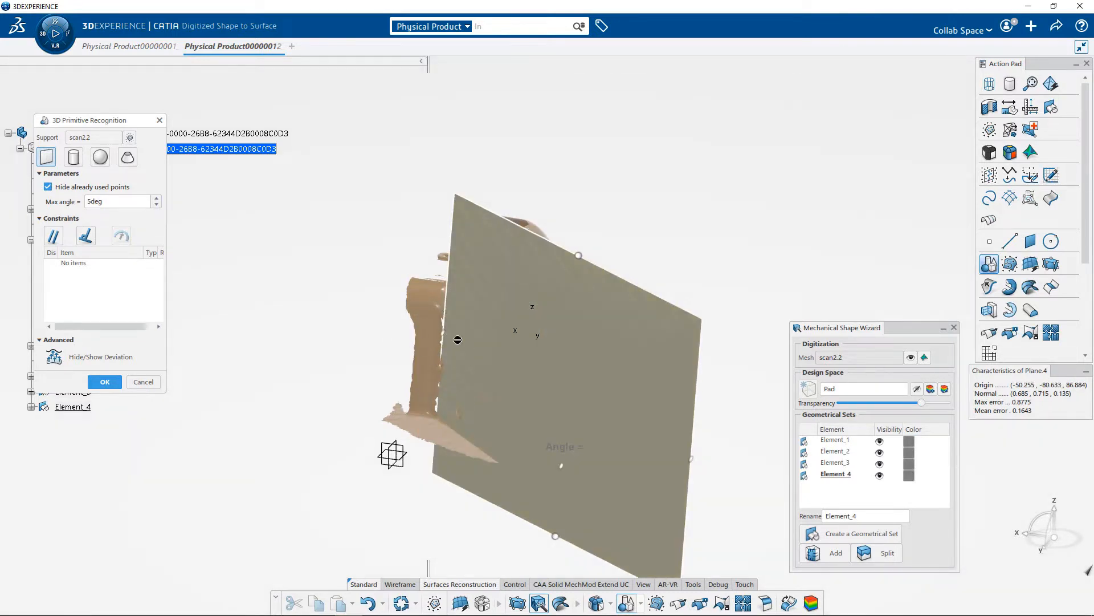
pyautogui.moveTo(458, 340); pyautogui.dragTo(419, 328)
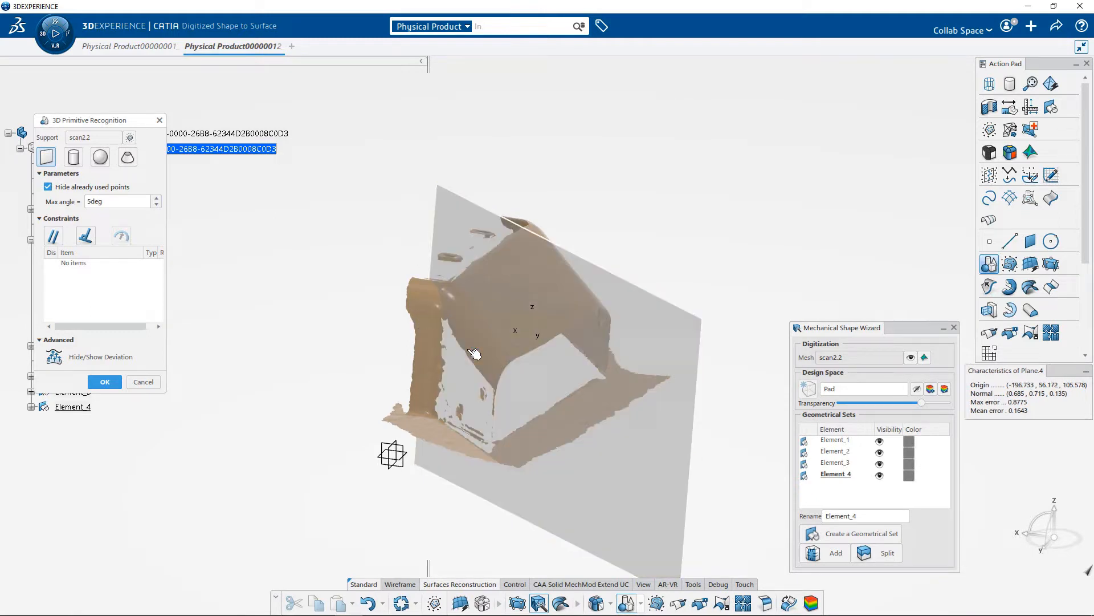
# Step: Recognize a second plane on the adjacent narrow end wall, extend its edges past the redisplayed design space, and validate both planes
pyautogui.click(428, 358)
pyautogui.moveTo(430, 358); pyautogui.dragTo(262, 338)
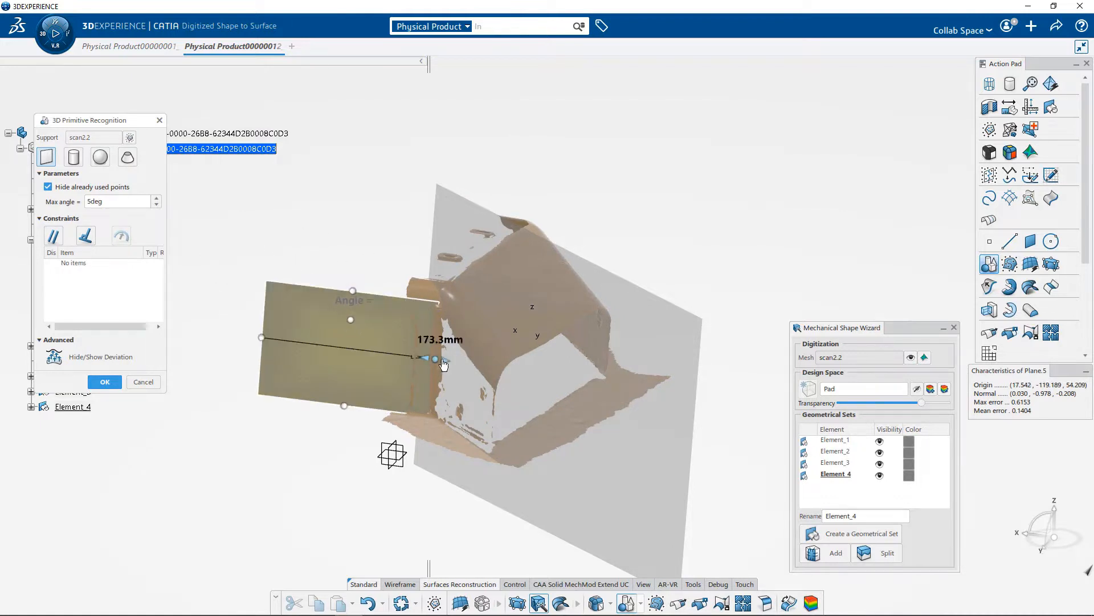
pyautogui.moveTo(449, 361); pyautogui.dragTo(455, 361)
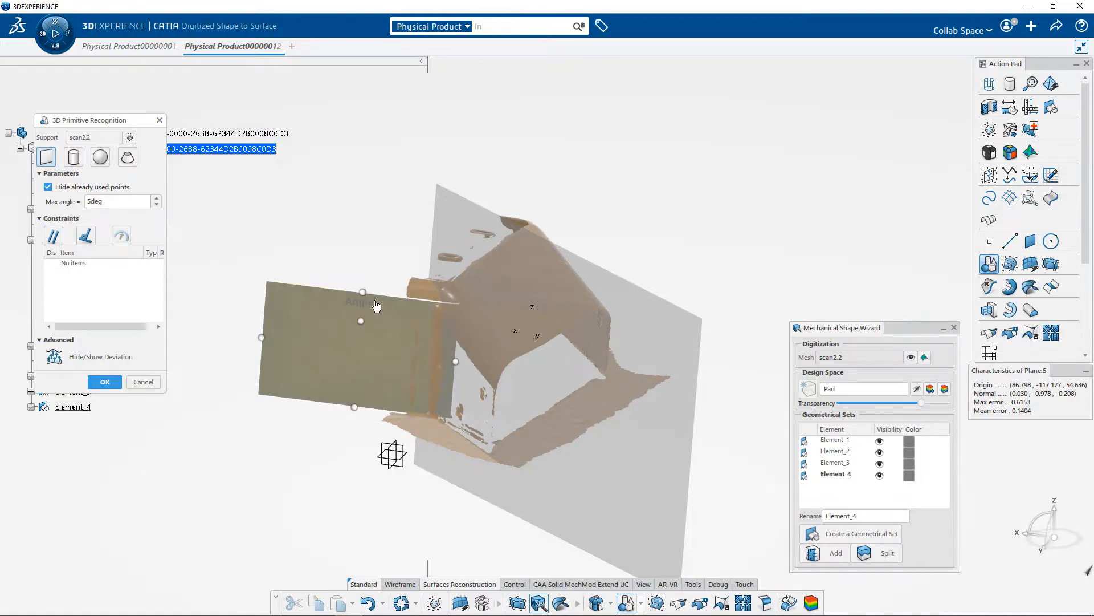
pyautogui.moveTo(363, 289); pyautogui.dragTo(370, 170)
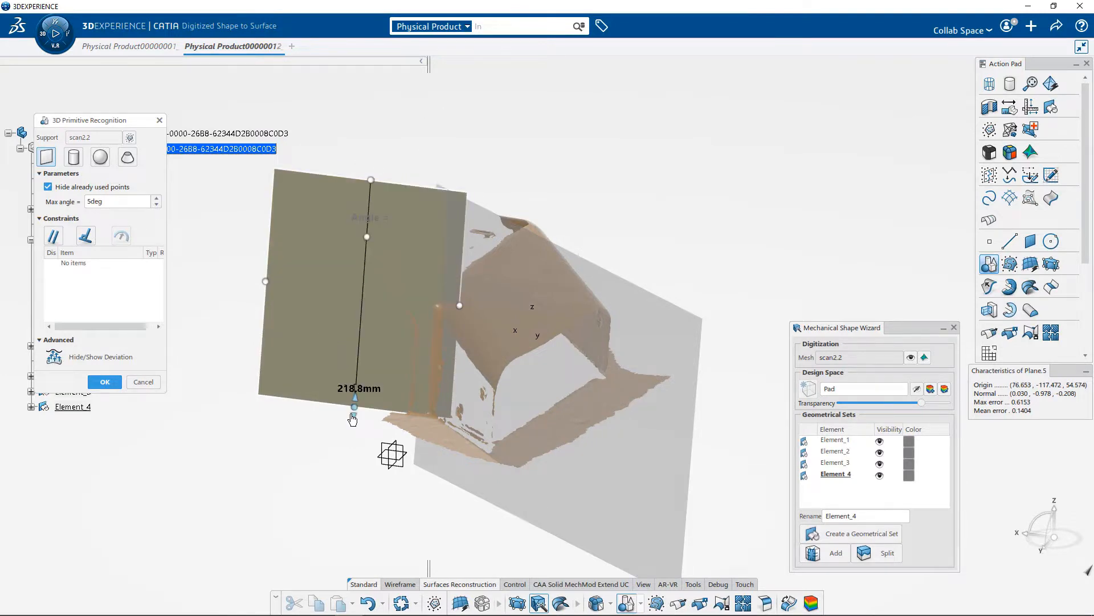
pyautogui.moveTo(354, 412); pyautogui.dragTo(351, 472)
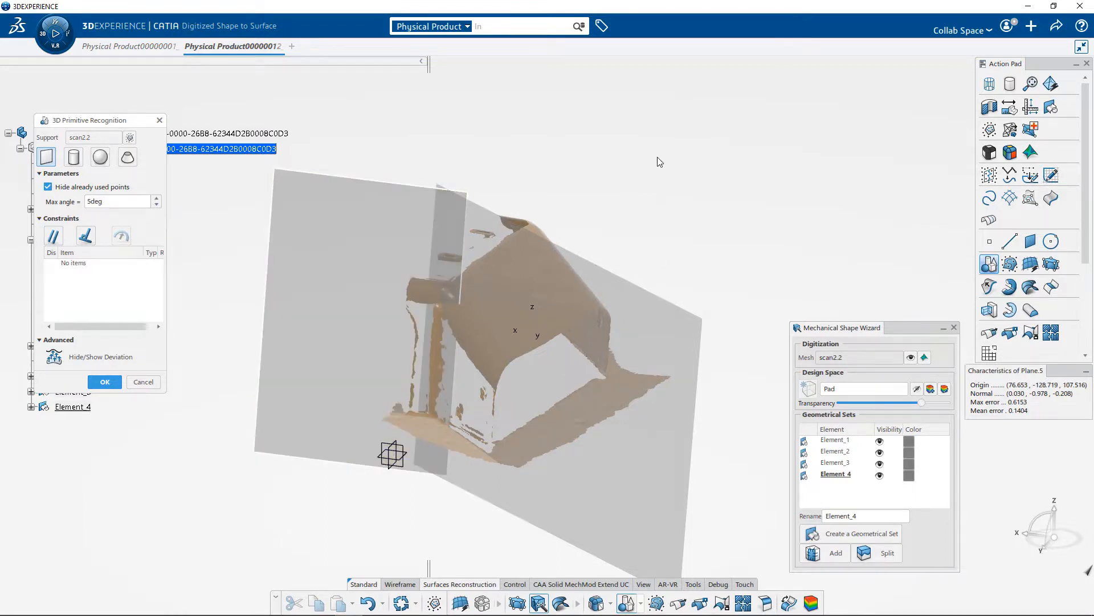
pyautogui.moveTo(641, 176); pyautogui.dragTo(624, 200, button='middle')
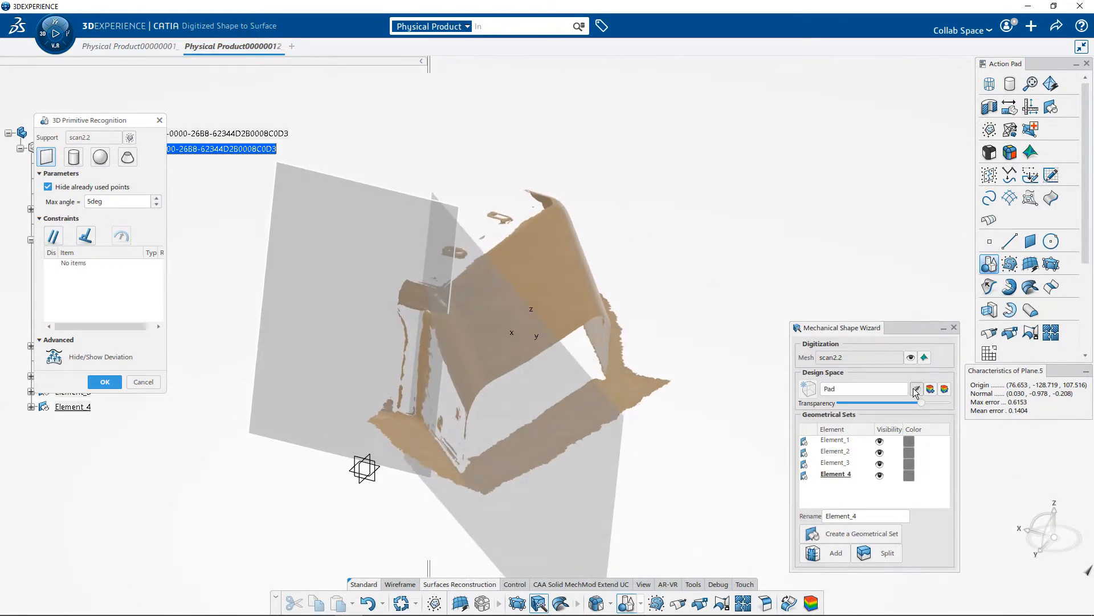
pyautogui.click(916, 388)
pyautogui.moveTo(685, 210); pyautogui.dragTo(699, 162, button='middle')
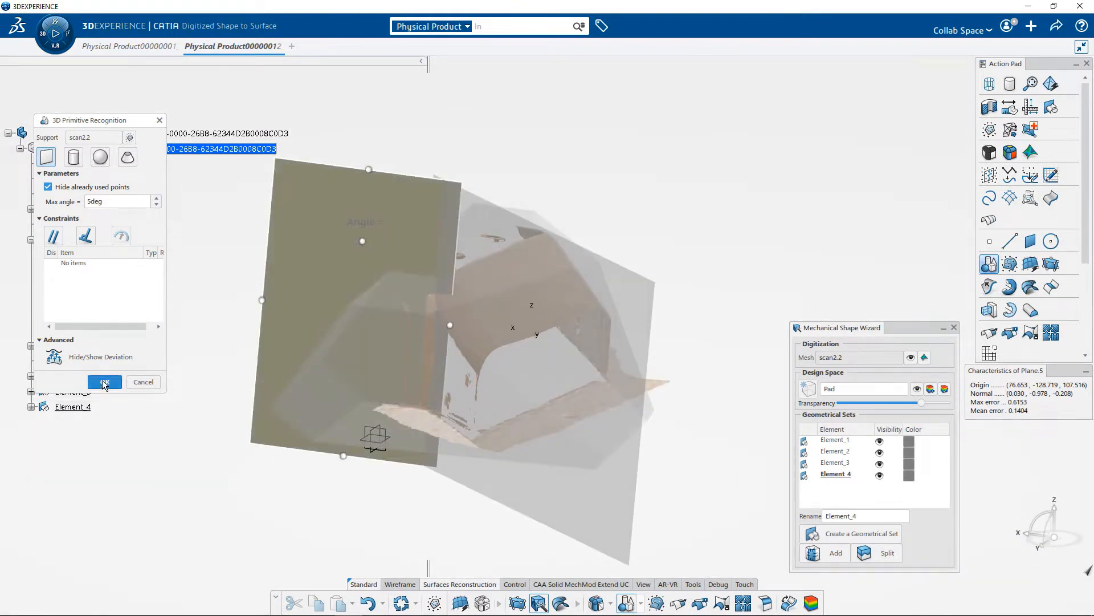
pyautogui.click(105, 383)
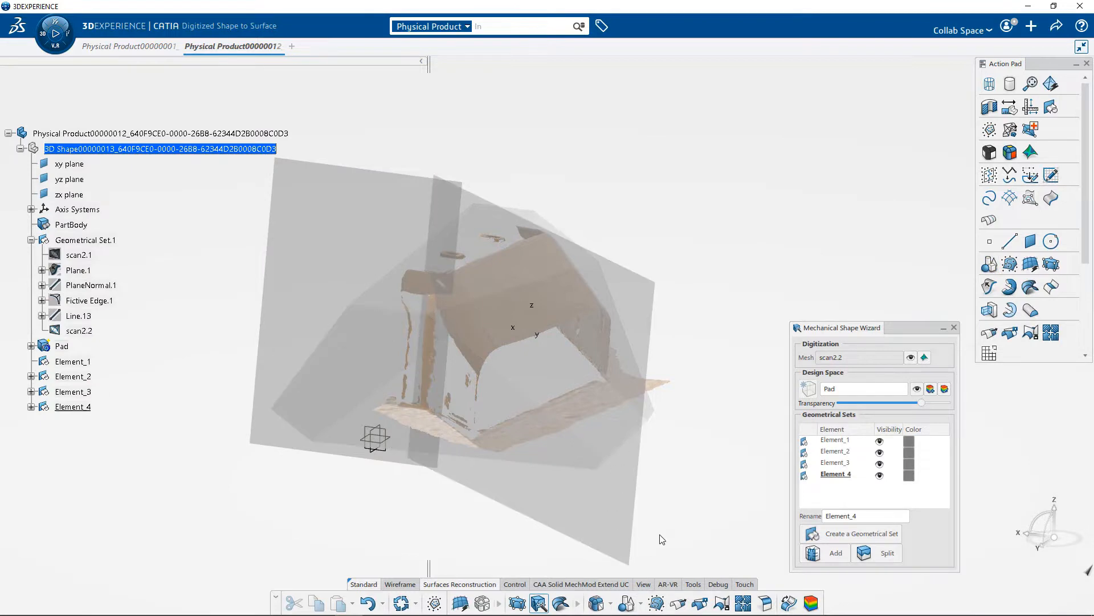
# Step: Trim the two recognized end wall planes against each other with a Standard trim, keeping the sides that meet at their common edge
pyautogui.click(721, 603)
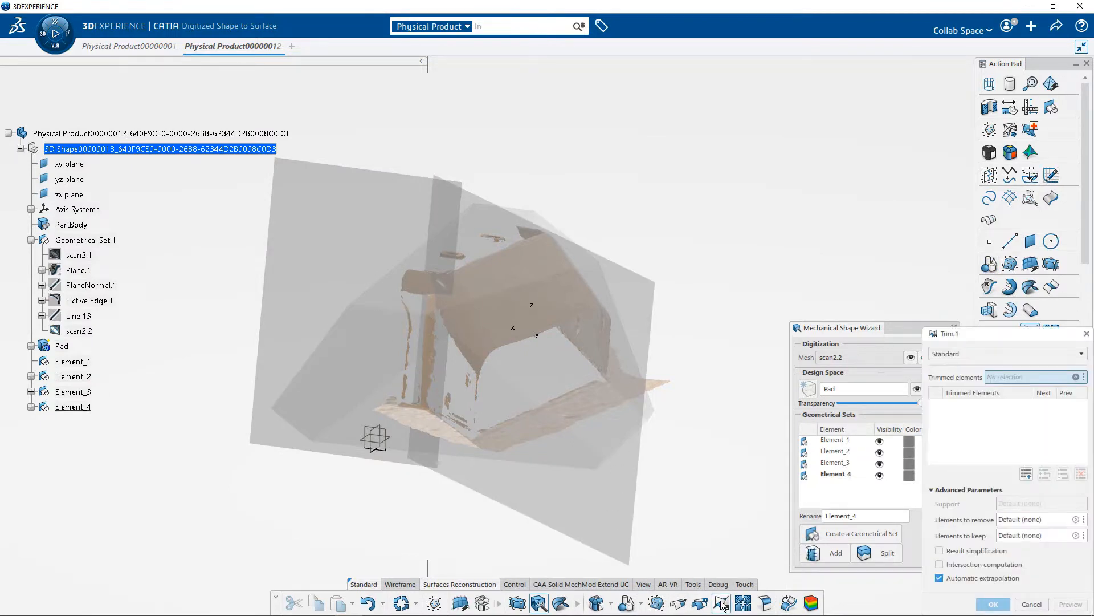
pyautogui.click(644, 296)
pyautogui.click(365, 210)
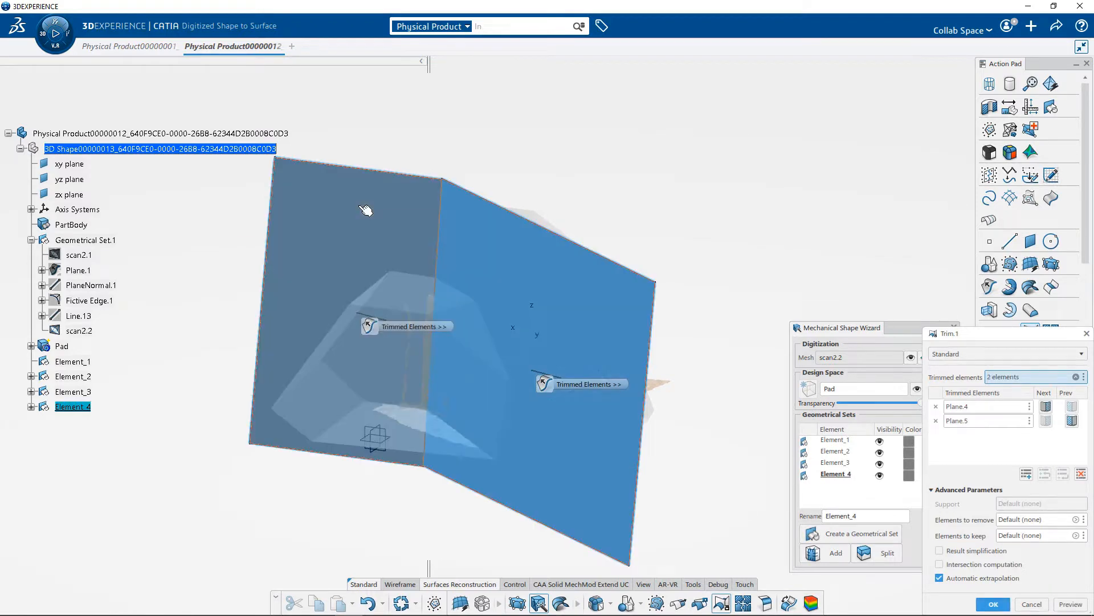
pyautogui.moveTo(686, 209); pyautogui.dragTo(667, 239, button='middle')
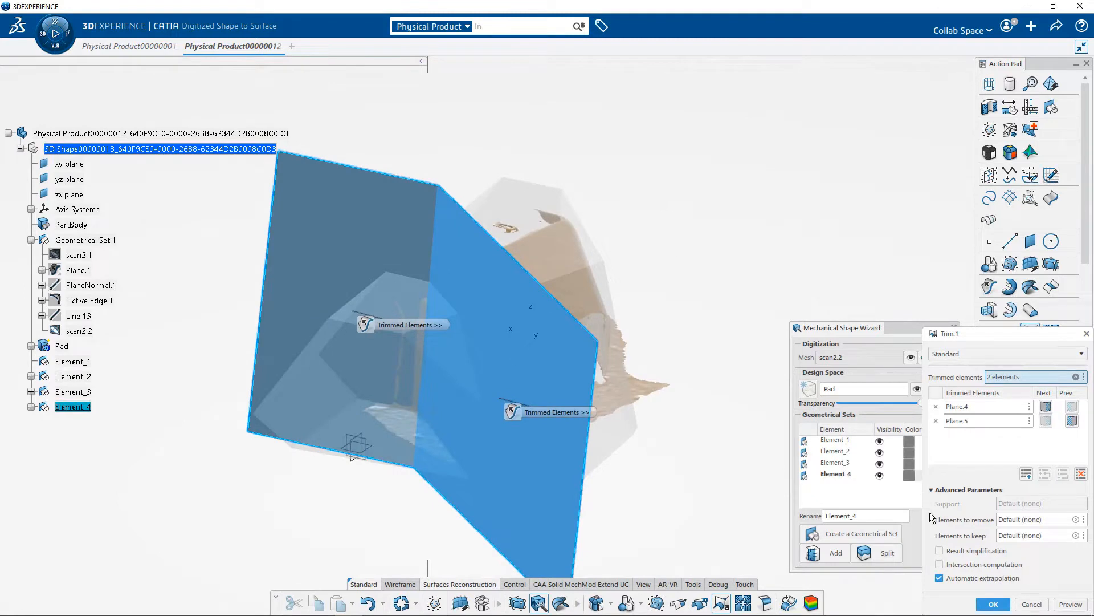
pyautogui.click(992, 604)
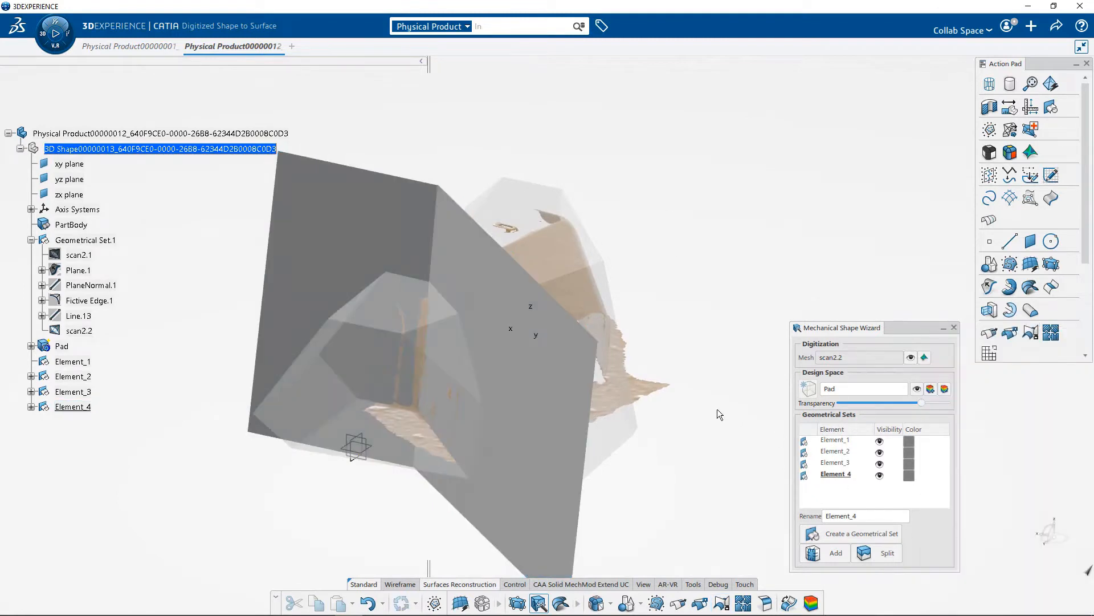
# Step: Split the design space pad with the trimmed end wall surface, leaving extrapolation at None
pyautogui.moveTo(630, 433); pyautogui.dragTo(644, 379, button='middle')
pyautogui.click(882, 553)
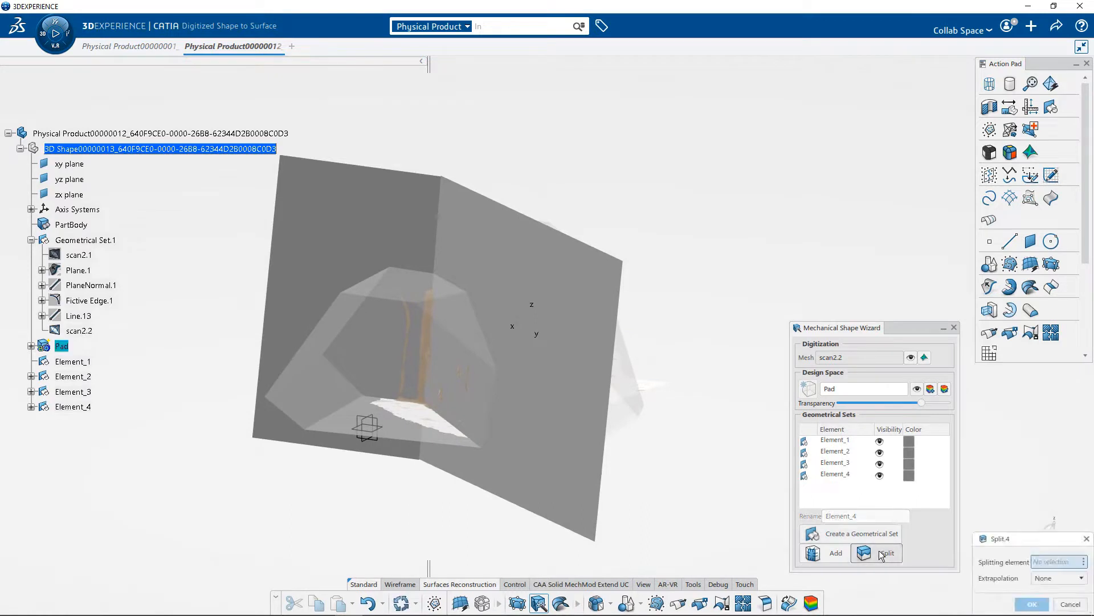
pyautogui.click(552, 464)
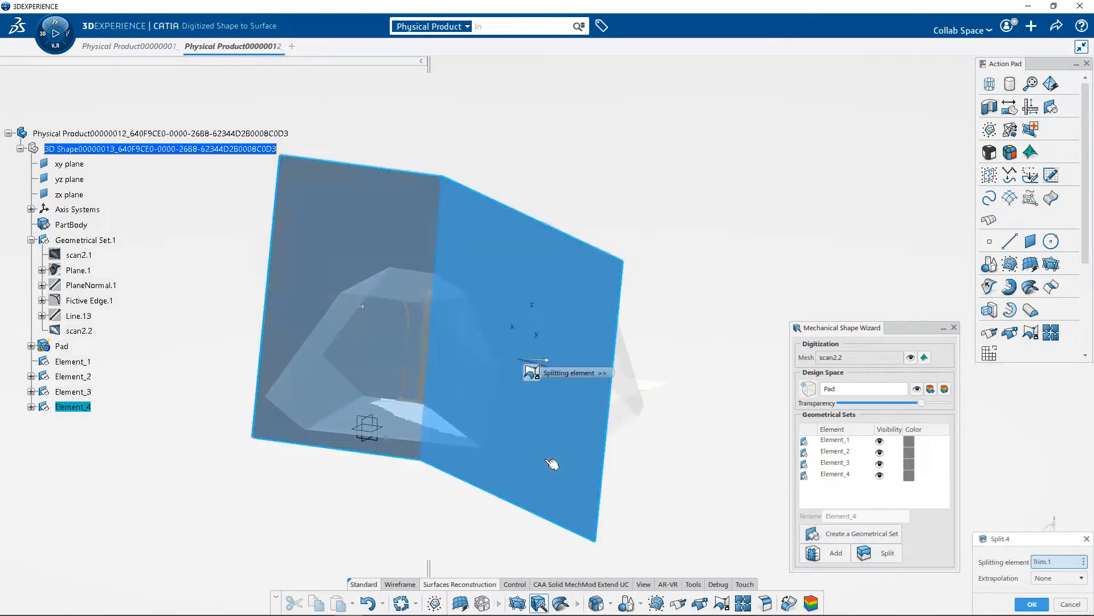
pyautogui.moveTo(679, 281); pyautogui.dragTo(783, 433, button='middle')
pyautogui.click(1023, 608)
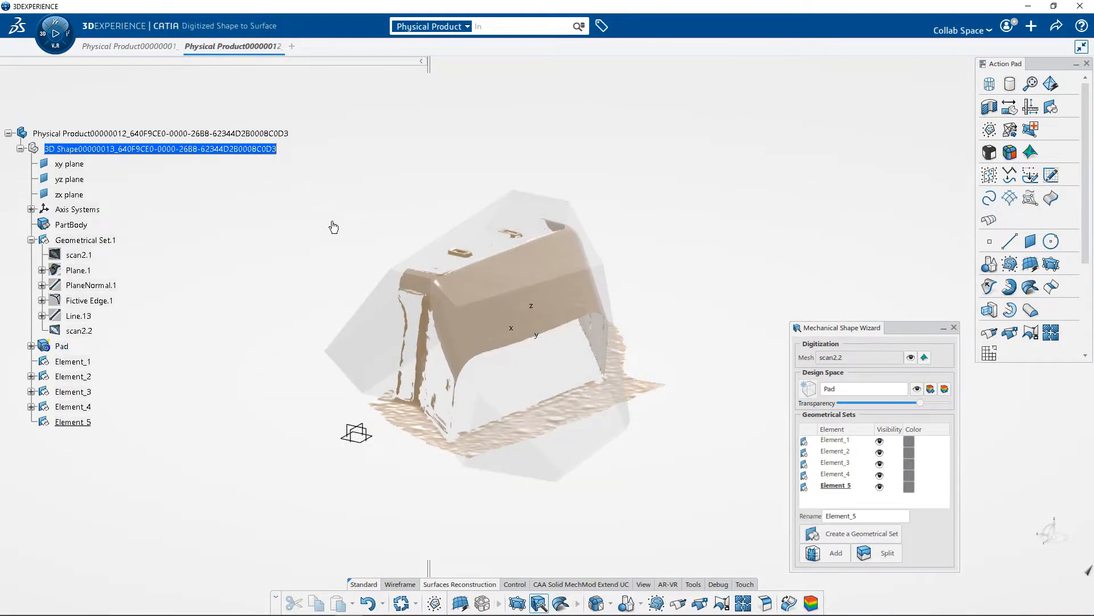
# Step: Start a Power Fit surface with the scan2.2 mesh as its cloud and keep the mesh displayed
pyautogui.moveTo(334, 227); pyautogui.dragTo(447, 200, button='middle')
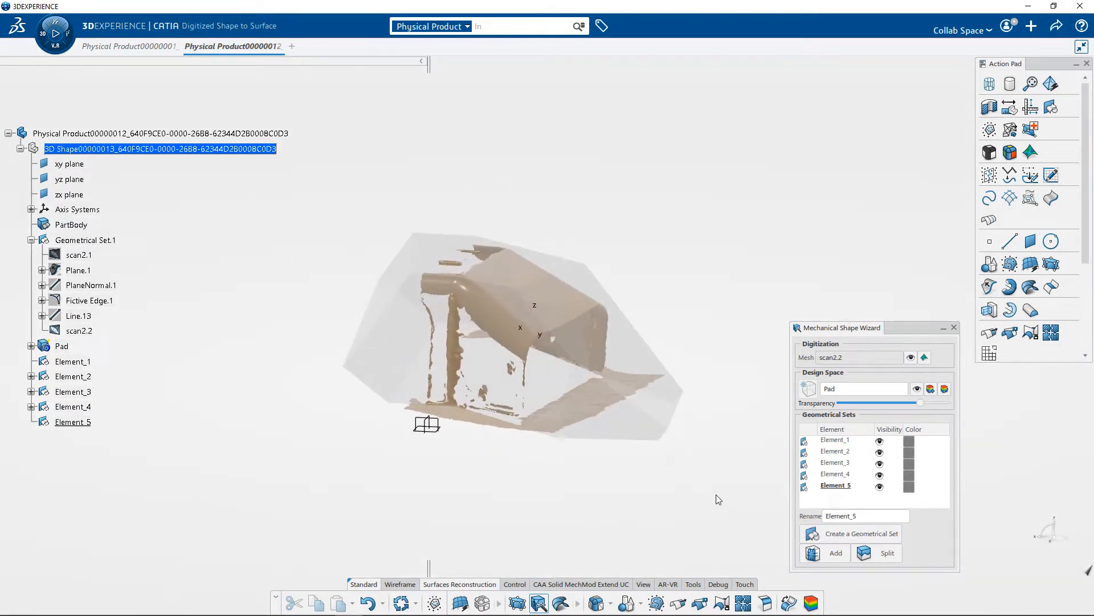
pyautogui.click(658, 603)
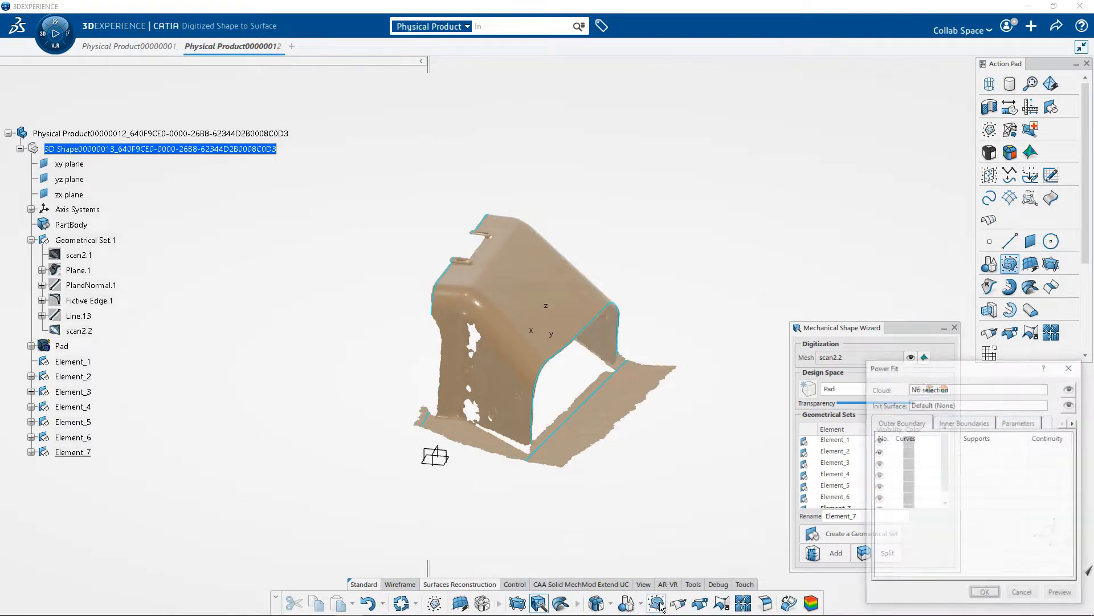
pyautogui.click(531, 311)
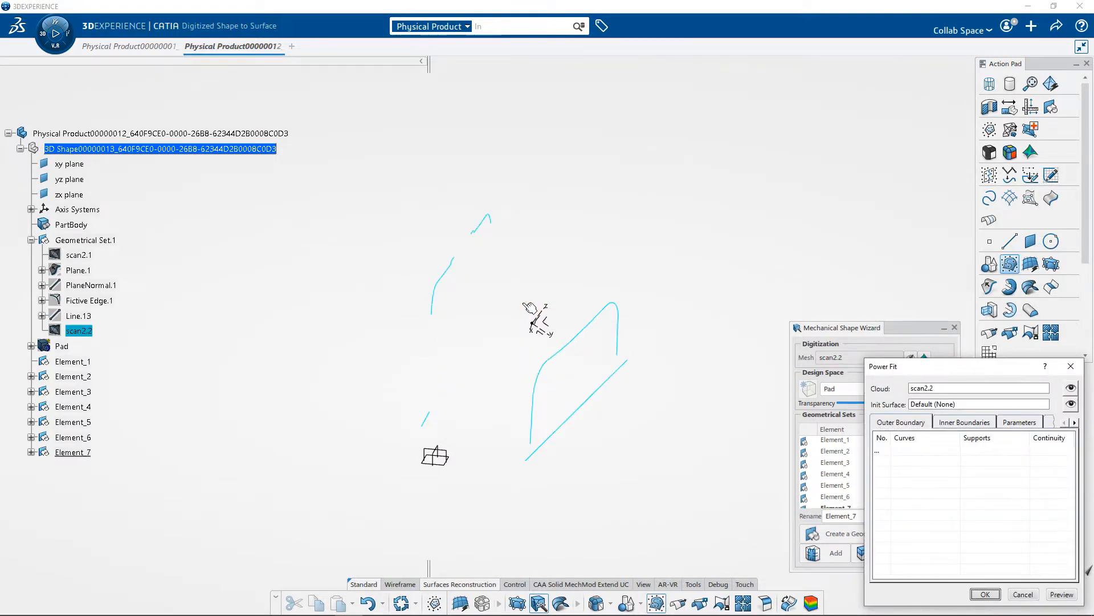
pyautogui.click(1071, 390)
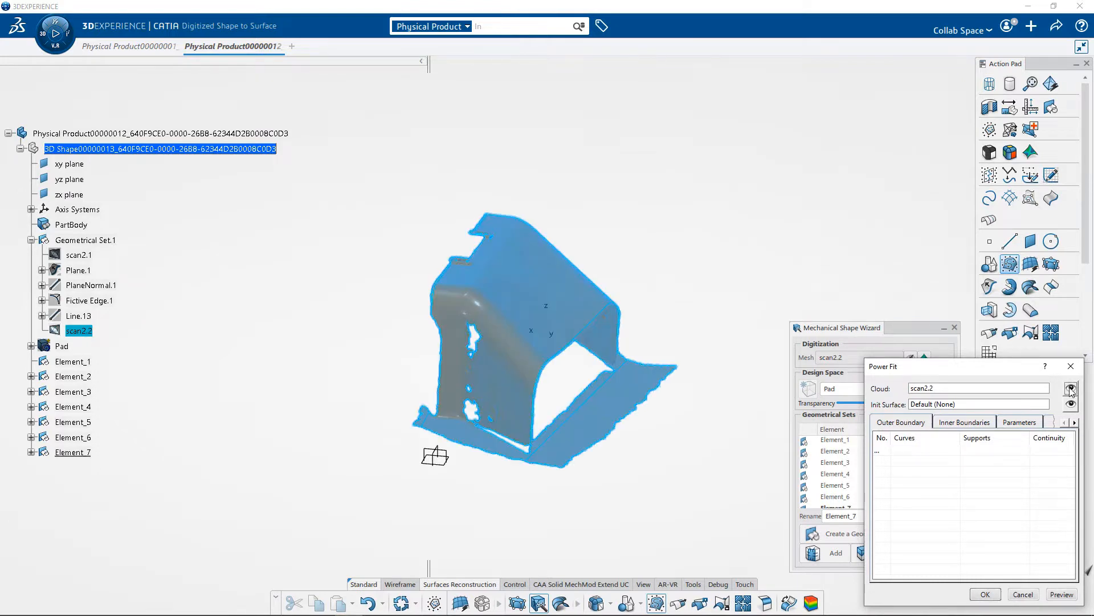
# Step: Start activating areas of the scan2.2 mesh in Flood mode with the angle at 2deg
pyautogui.click(437, 603)
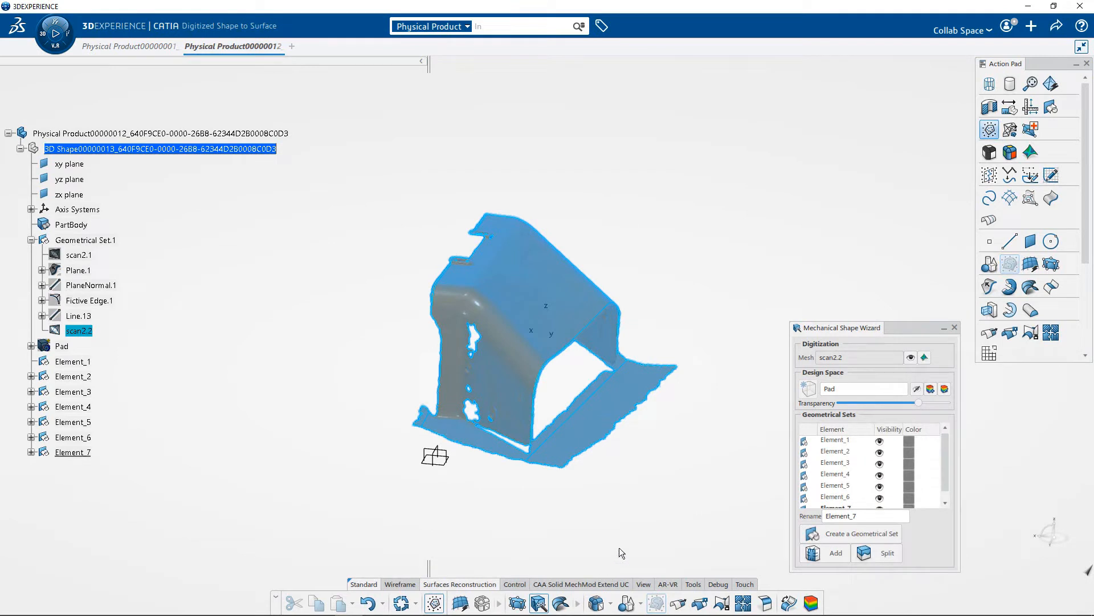
pyautogui.click(581, 450)
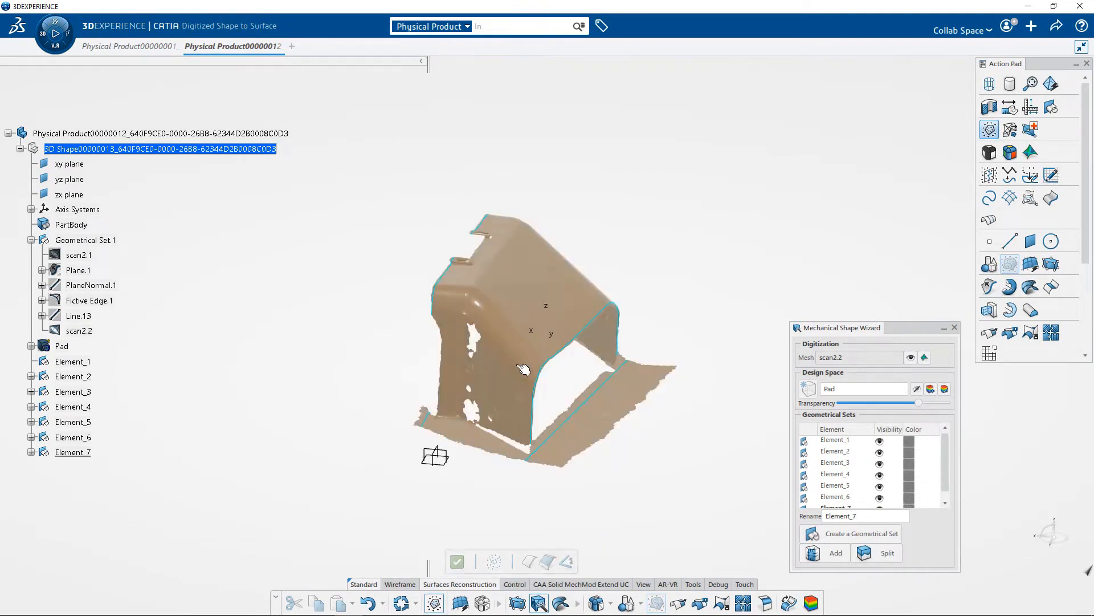
pyautogui.click(548, 564)
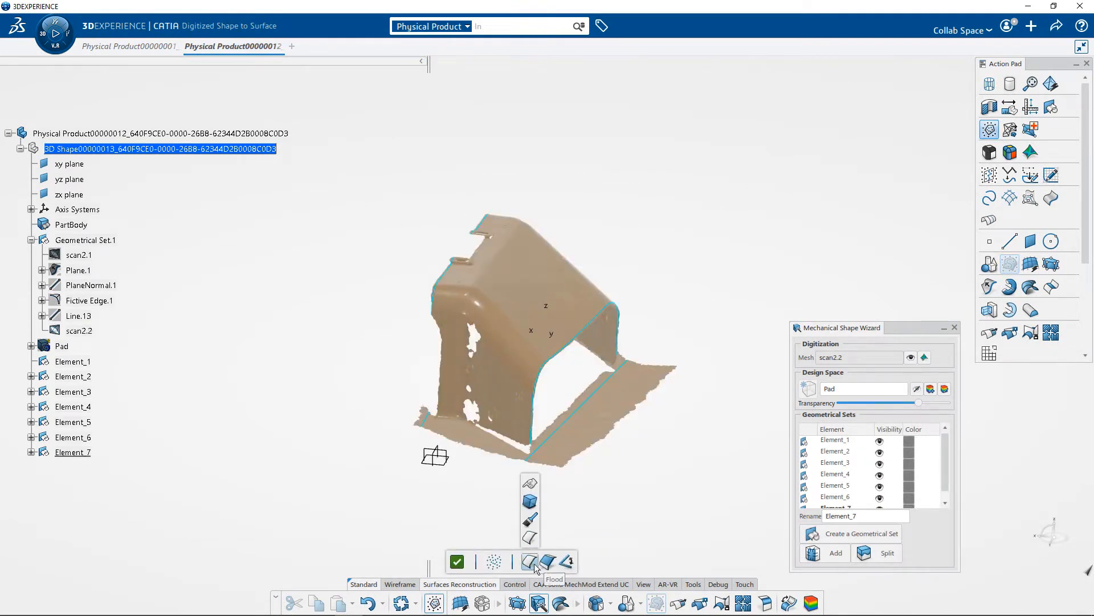
pyautogui.click(567, 563)
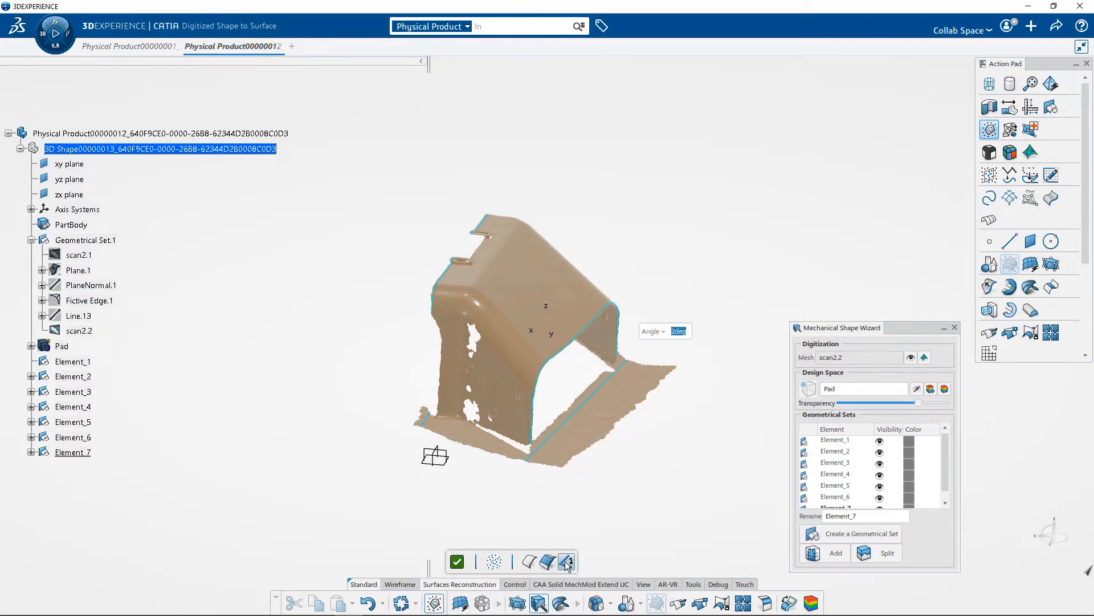
pyautogui.press('Return')
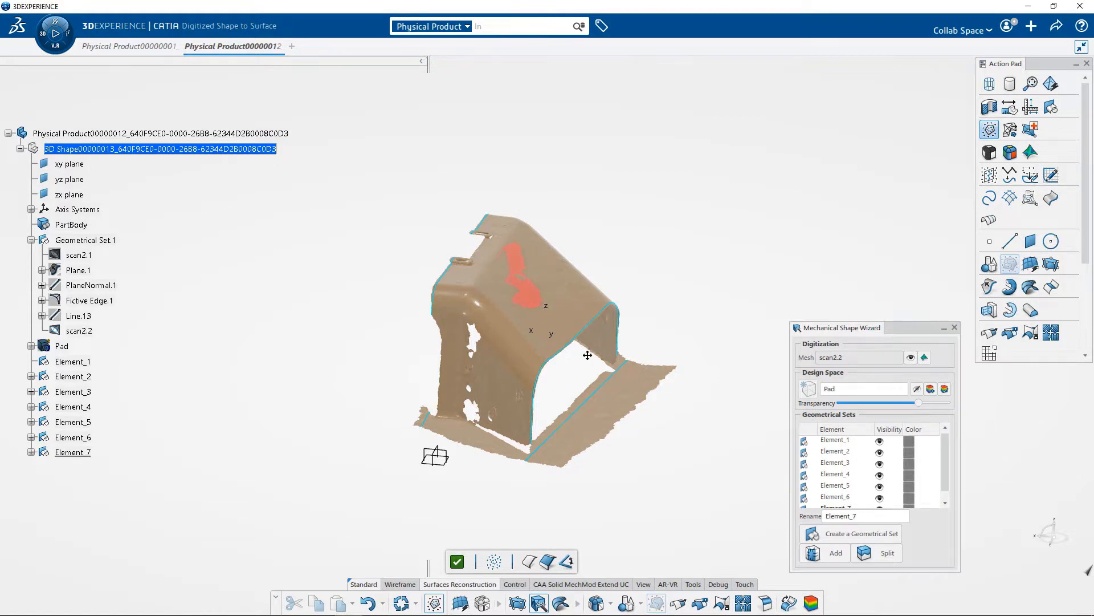
# Step: Activate the whole sloped roof face of the scan2.2 mesh by flooding successive areas until it is covered, and confirm the activation
pyautogui.moveTo(589, 356); pyautogui.dragTo(557, 349, button='middle')
pyautogui.click(531, 363)
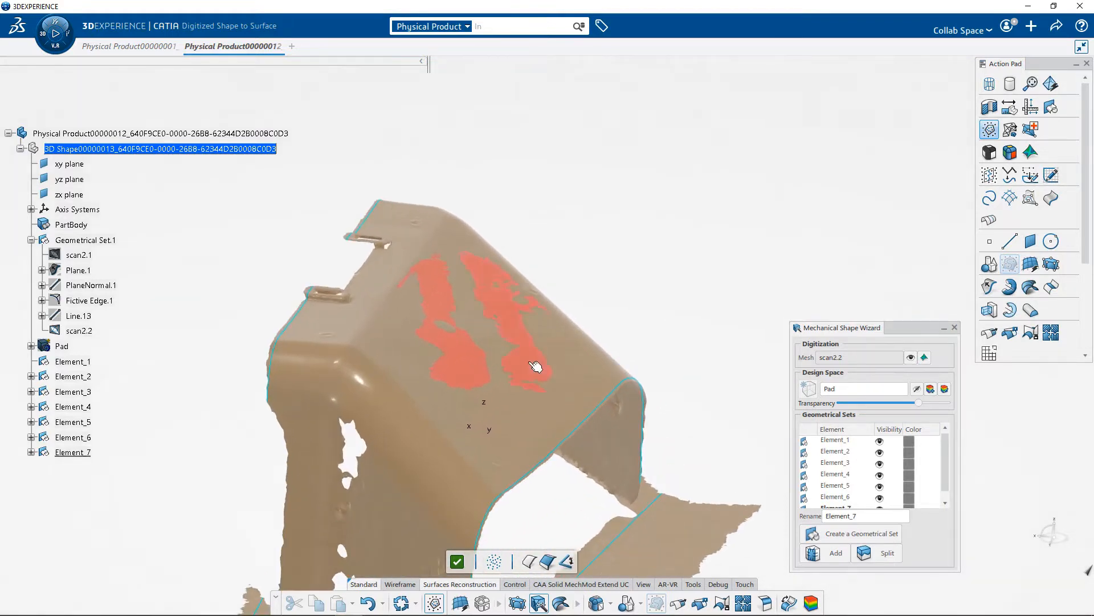
pyautogui.click(556, 380)
pyautogui.click(577, 374)
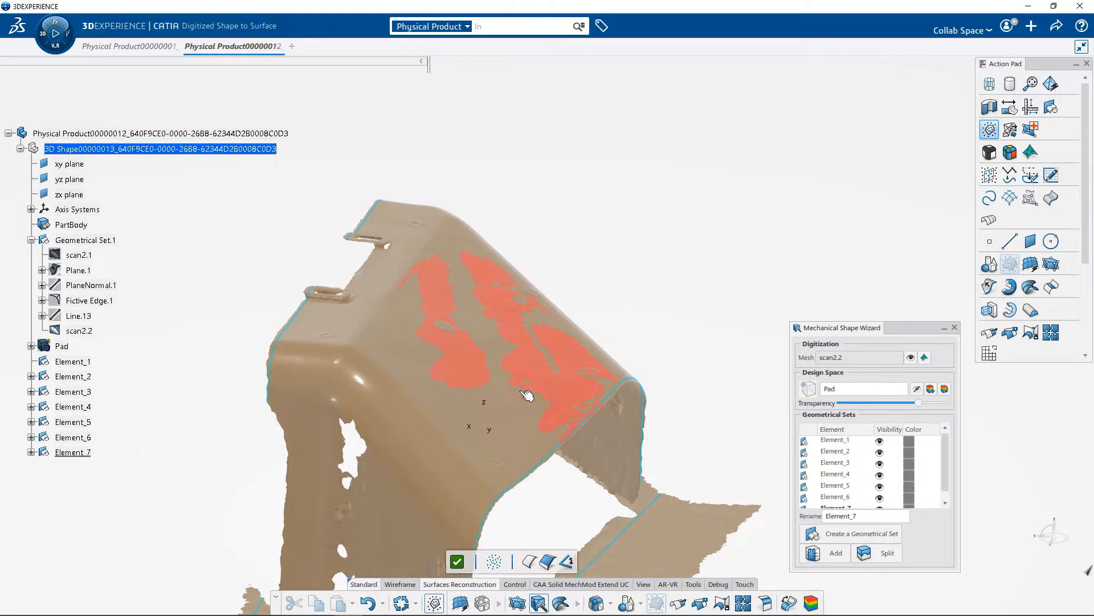
pyautogui.click(521, 391)
pyautogui.click(486, 420)
pyautogui.click(468, 393)
pyautogui.click(411, 338)
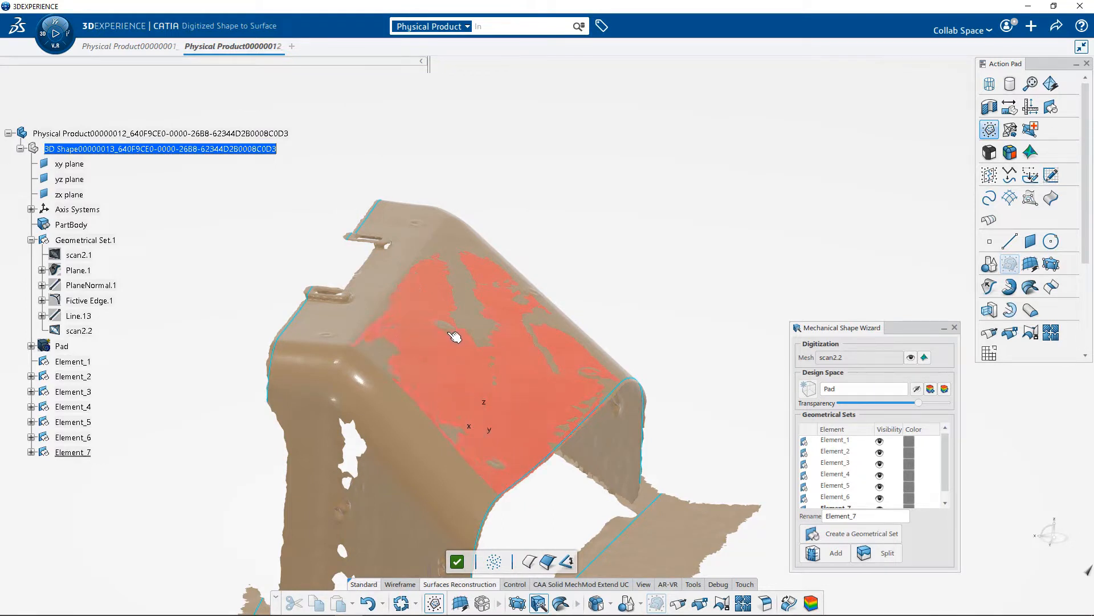
pyautogui.click(455, 337)
pyautogui.click(534, 337)
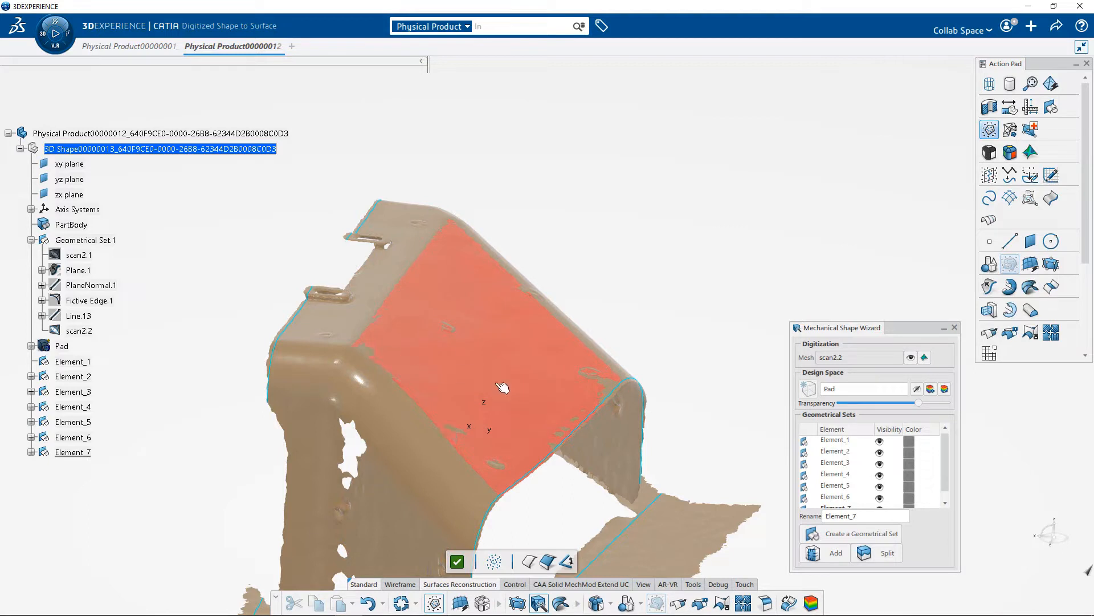
pyautogui.moveTo(562, 349); pyautogui.dragTo(563, 386, button='middle')
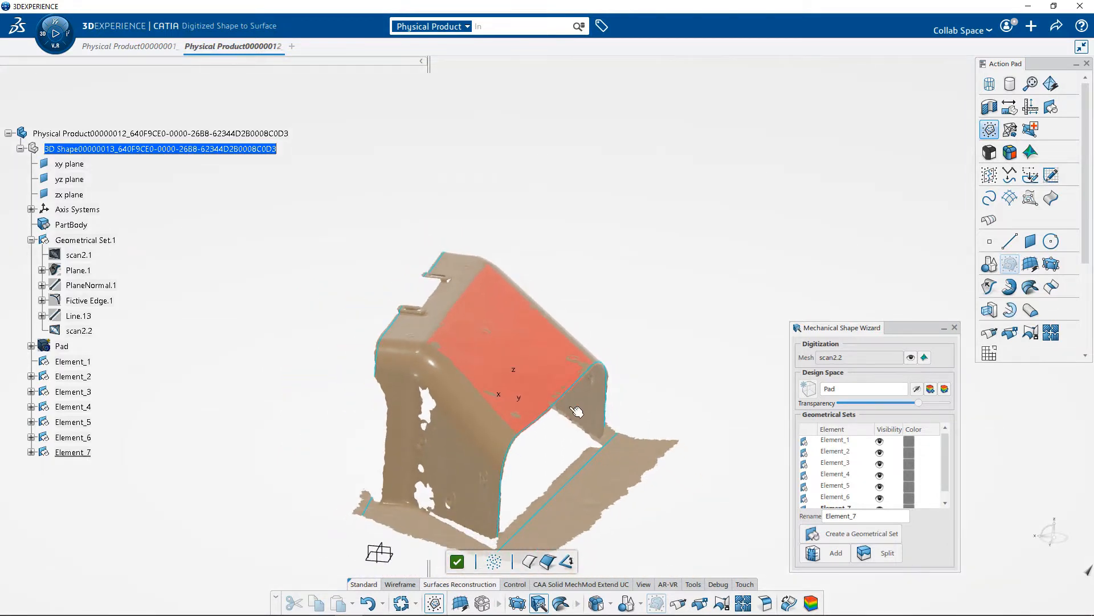
pyautogui.click(458, 562)
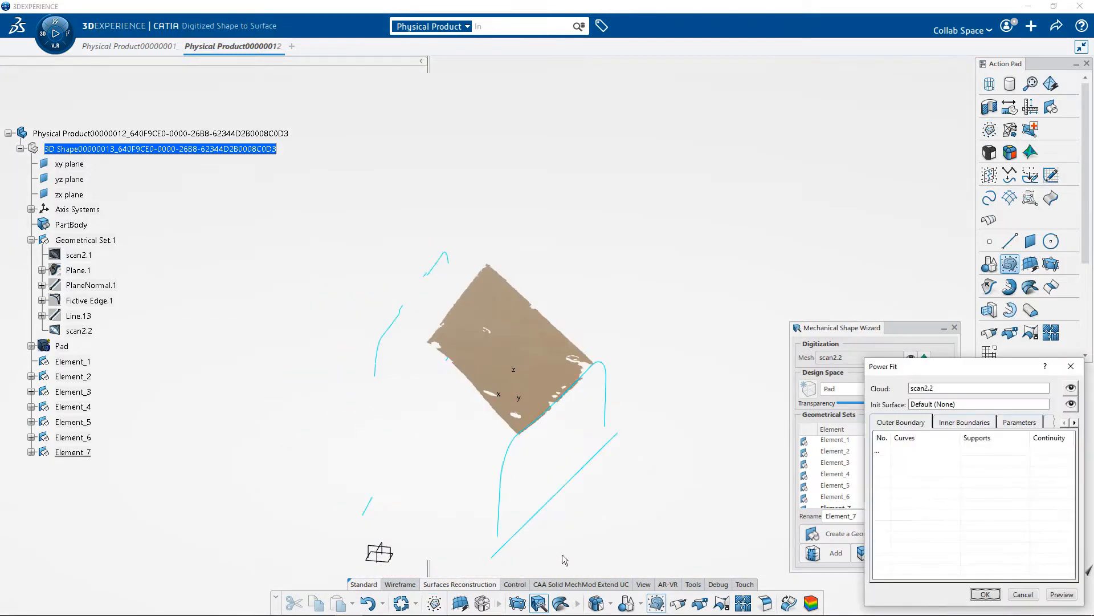
# Step: Preview the Power Fit surface with a 1 mm tolerance and 10 mm radius, and examine its deviation results and segmentation
pyautogui.click(953, 423)
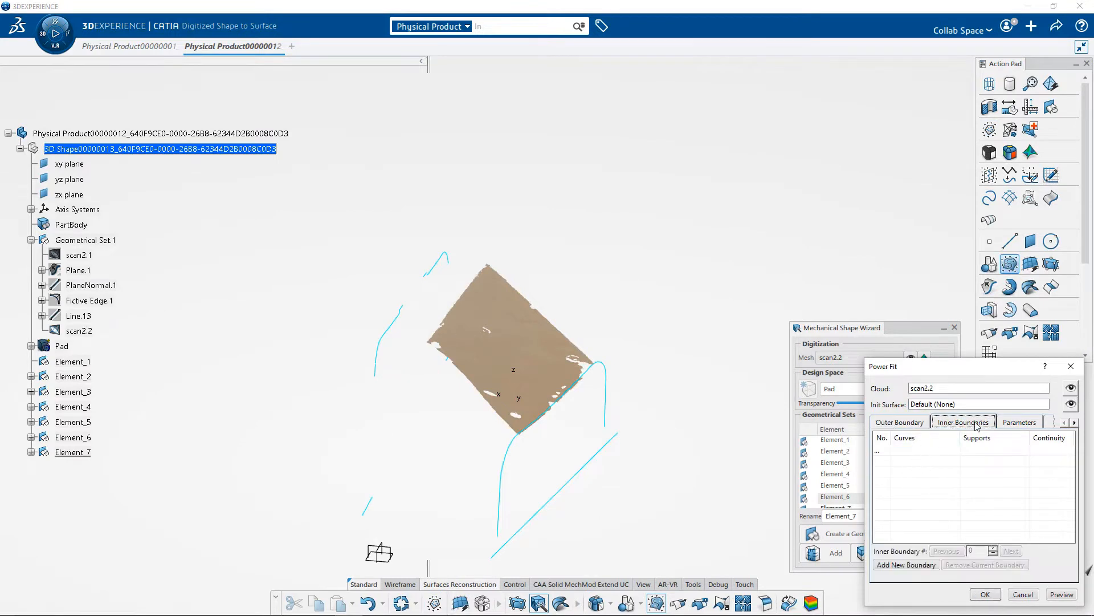
pyautogui.click(1010, 423)
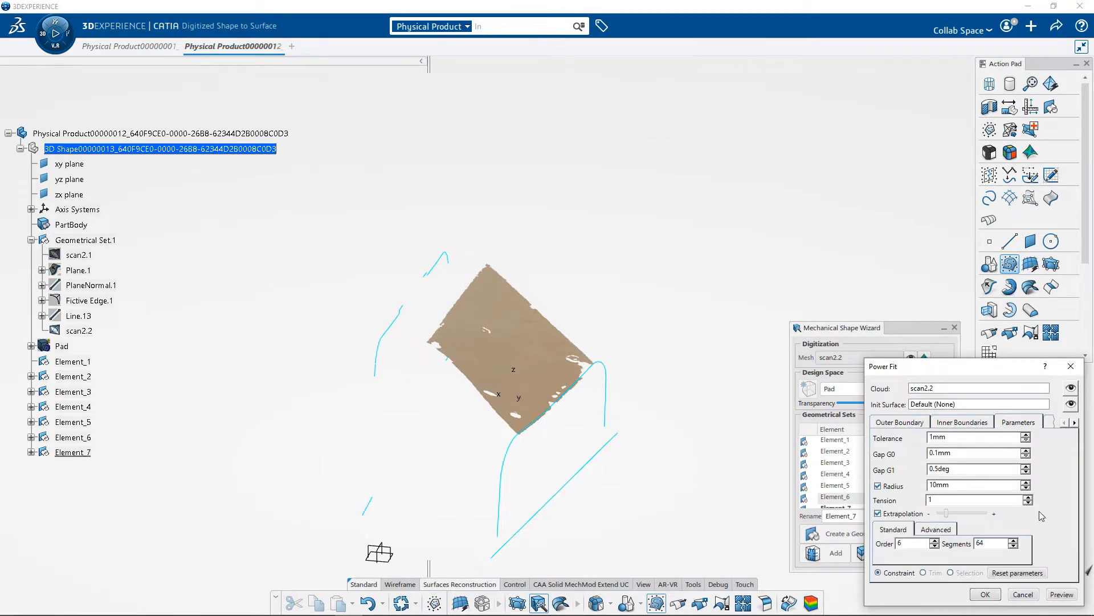
pyautogui.click(1058, 596)
pyautogui.moveTo(710, 465); pyautogui.dragTo(684, 465, button='middle')
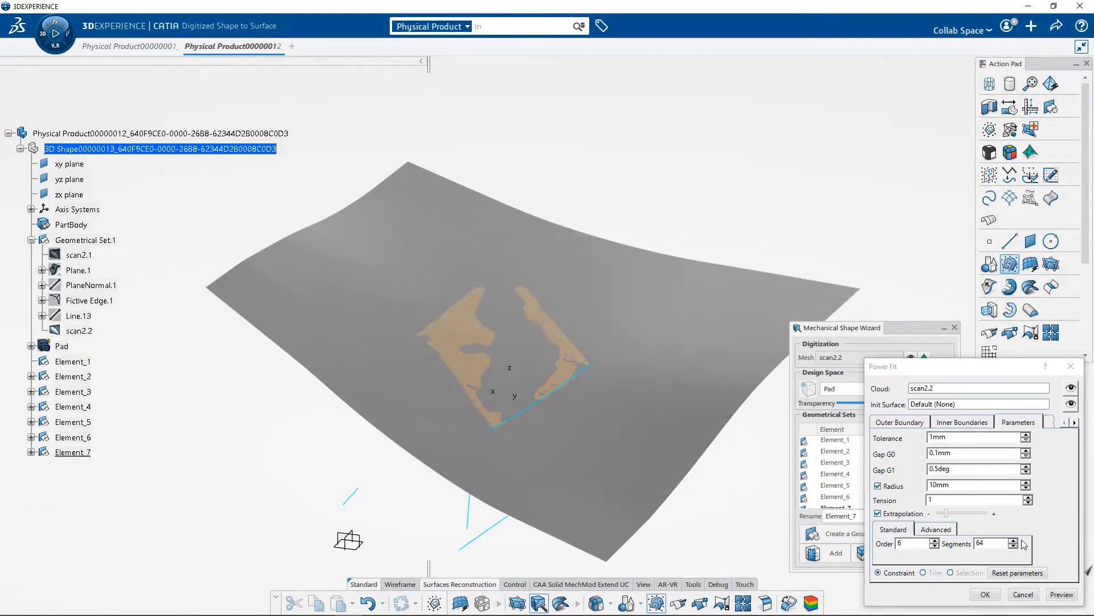
pyautogui.click(1051, 423)
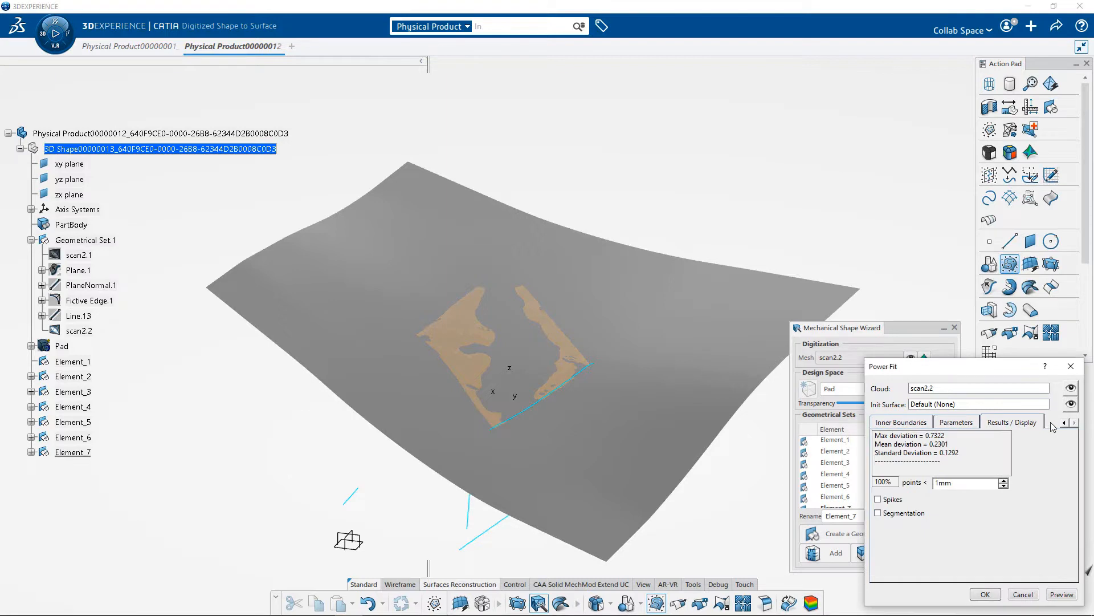
pyautogui.click(911, 515)
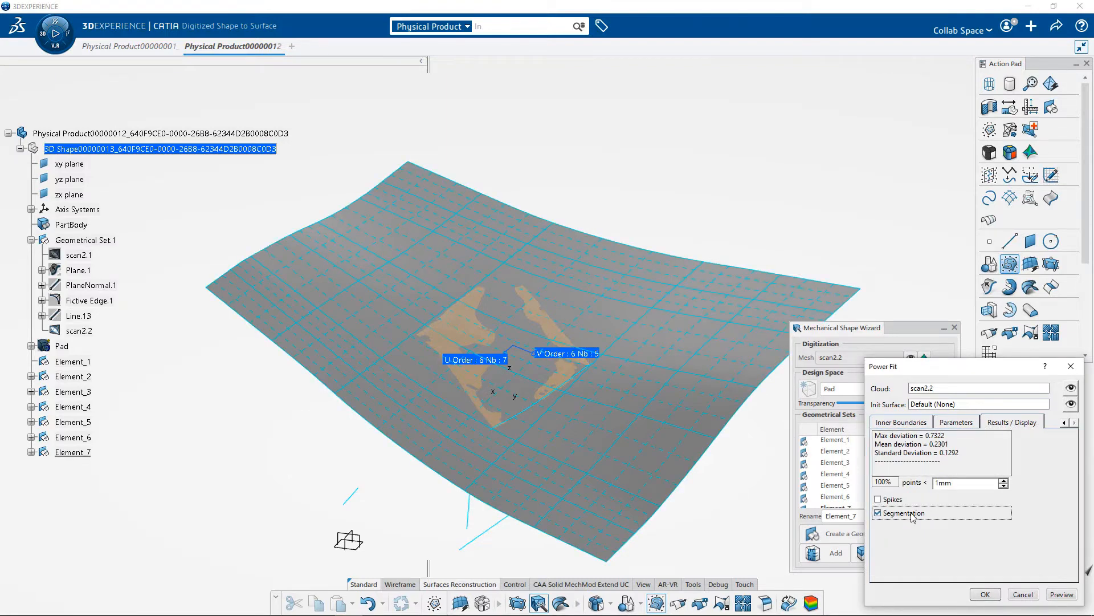
pyautogui.click(912, 514)
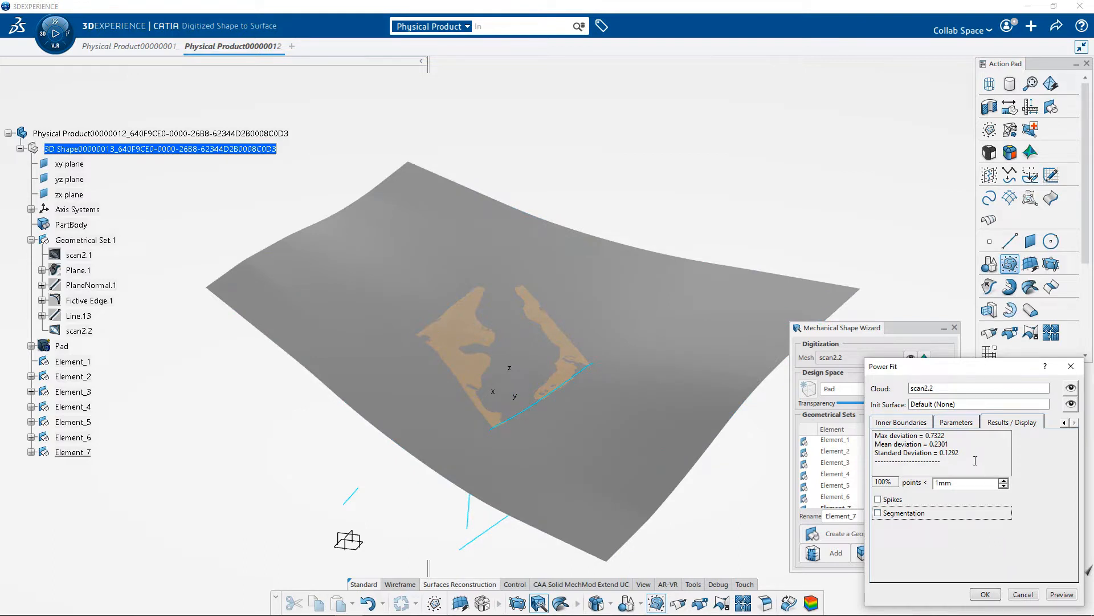
# Step: Set the Power Fit tolerance to 0.5 mm and preview the updated surface
pyautogui.click(957, 425)
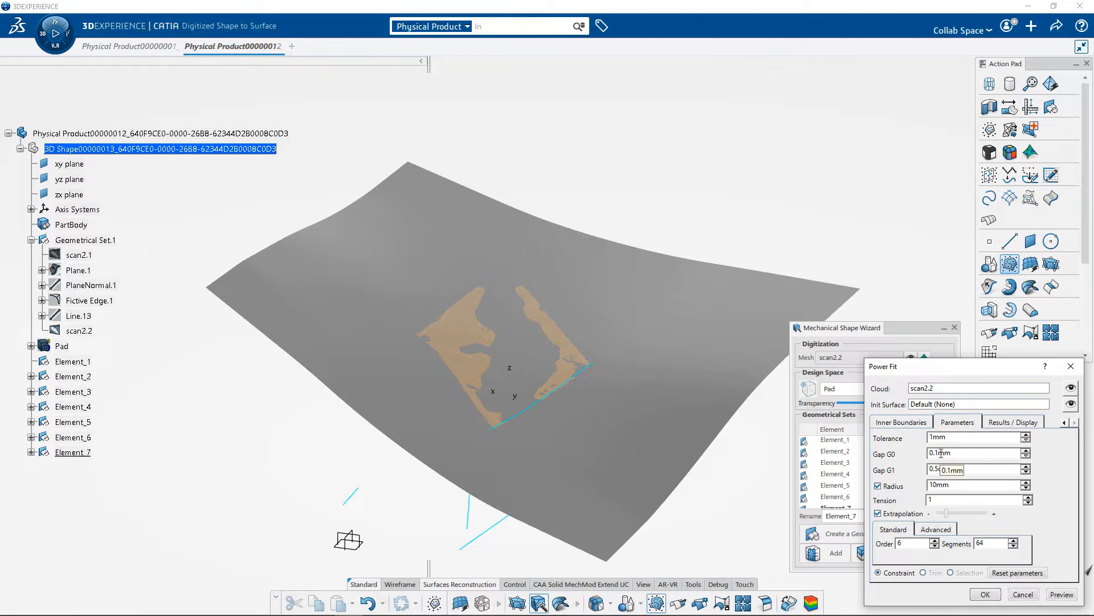
pyautogui.write('5')
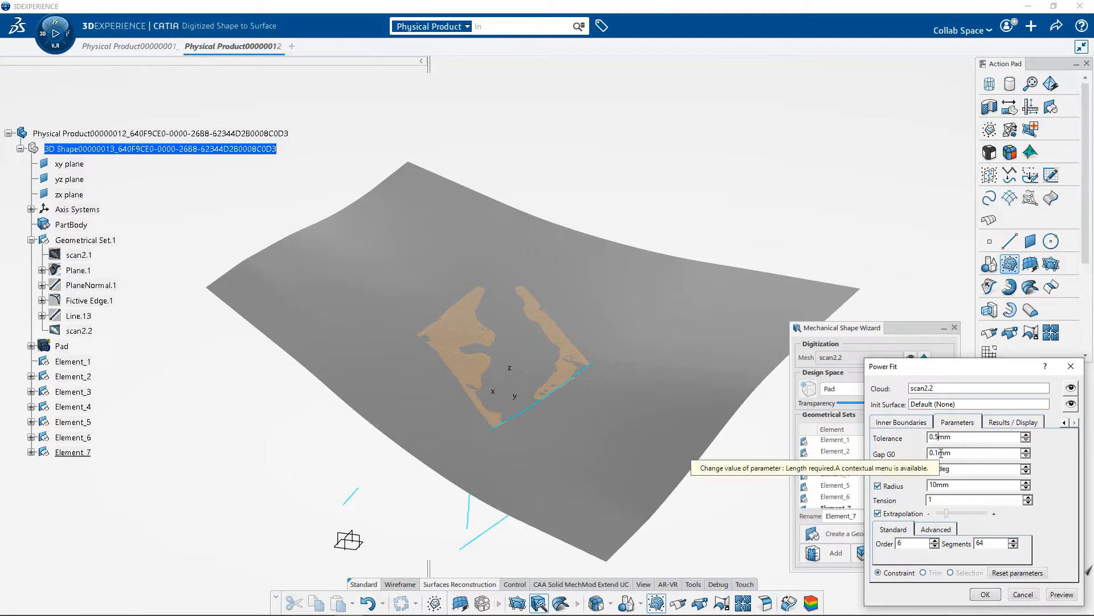
pyautogui.click(1061, 595)
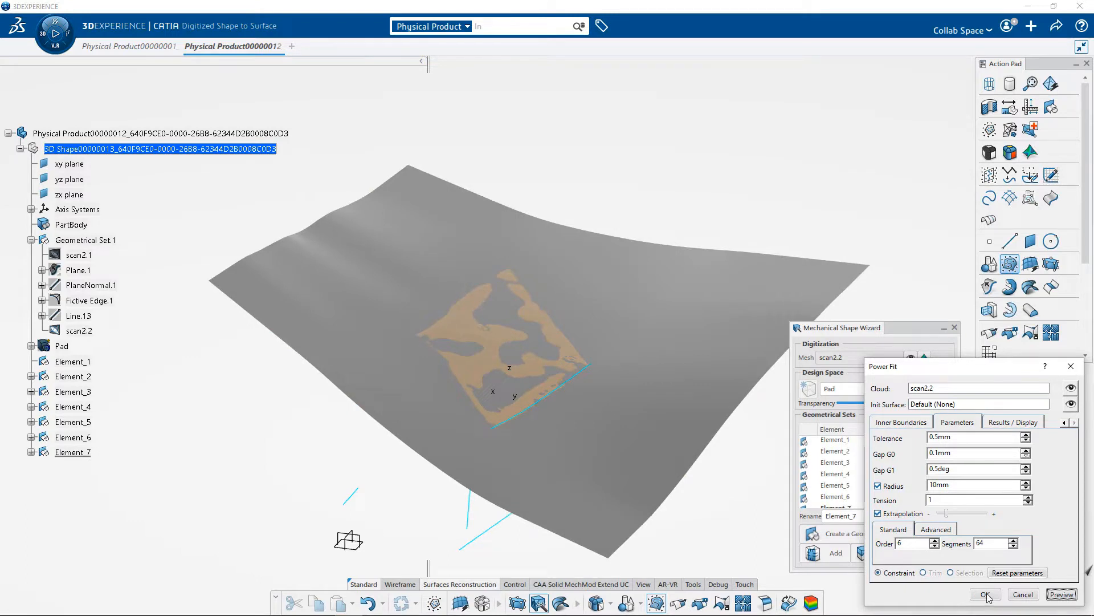
# Step: Check the refined fit's deviation results and segmentation, and create the Power Fit surface on the roof face
pyautogui.click(1024, 423)
pyautogui.click(906, 515)
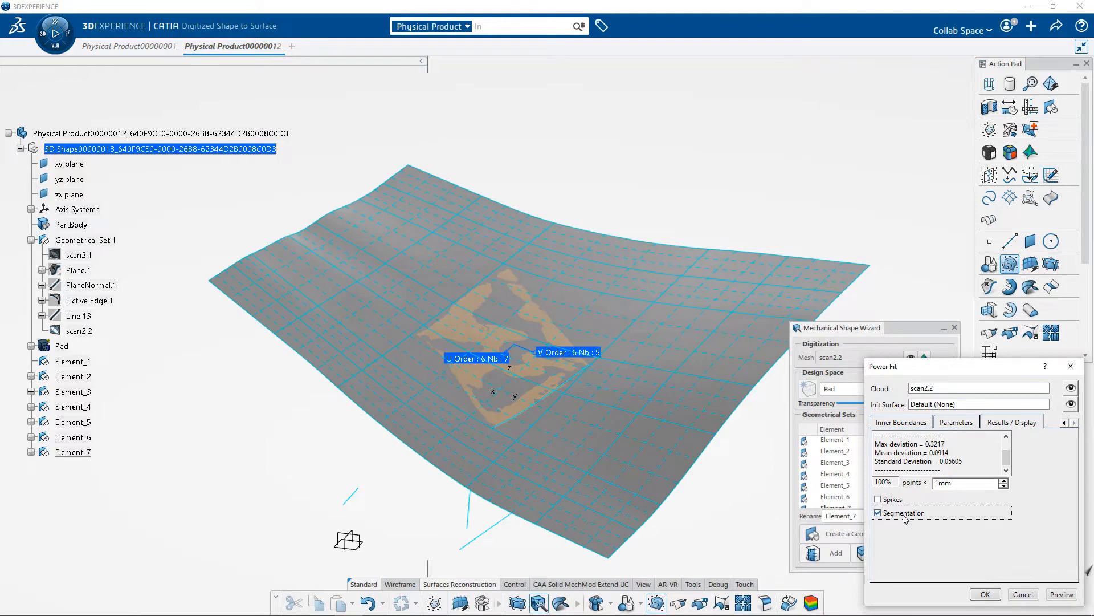
pyautogui.click(878, 513)
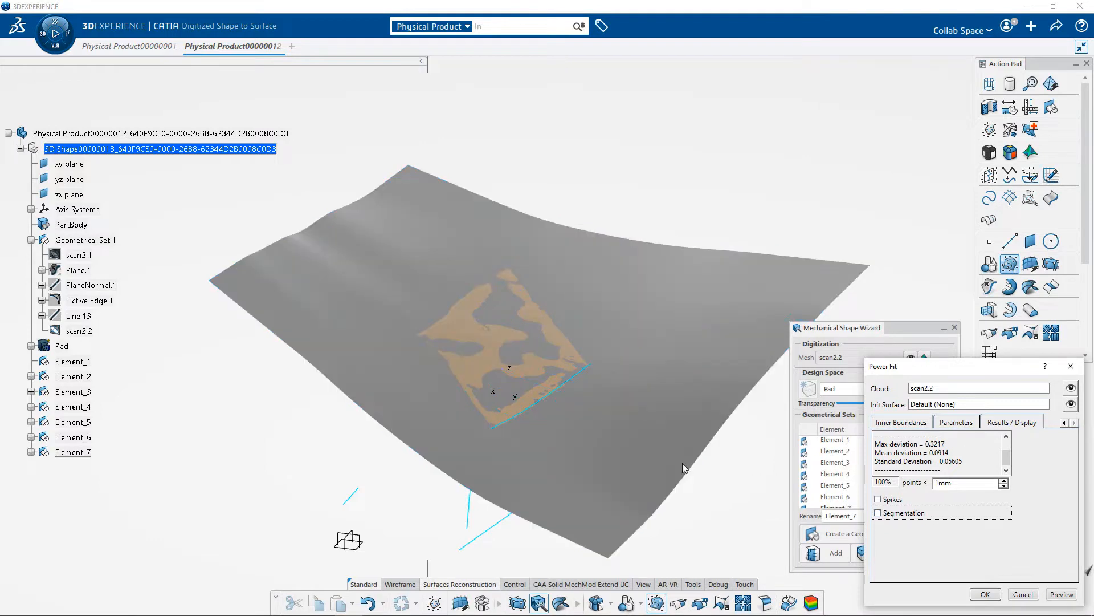
pyautogui.click(986, 594)
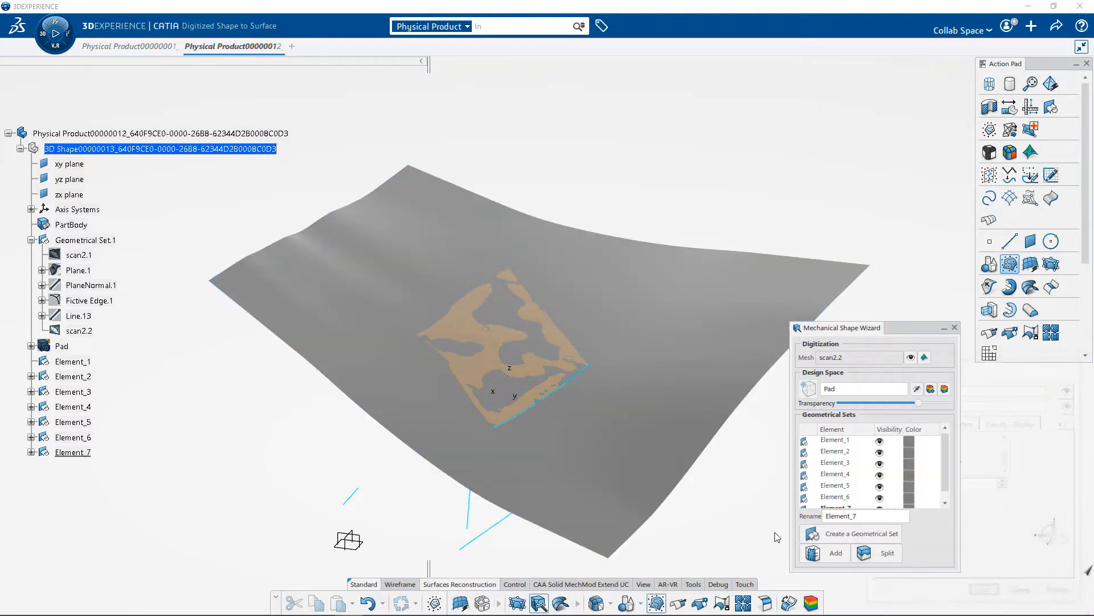
# Step: Display the design space pad and split it with the Power Fit surface, leaving extrapolation at None
pyautogui.click(916, 388)
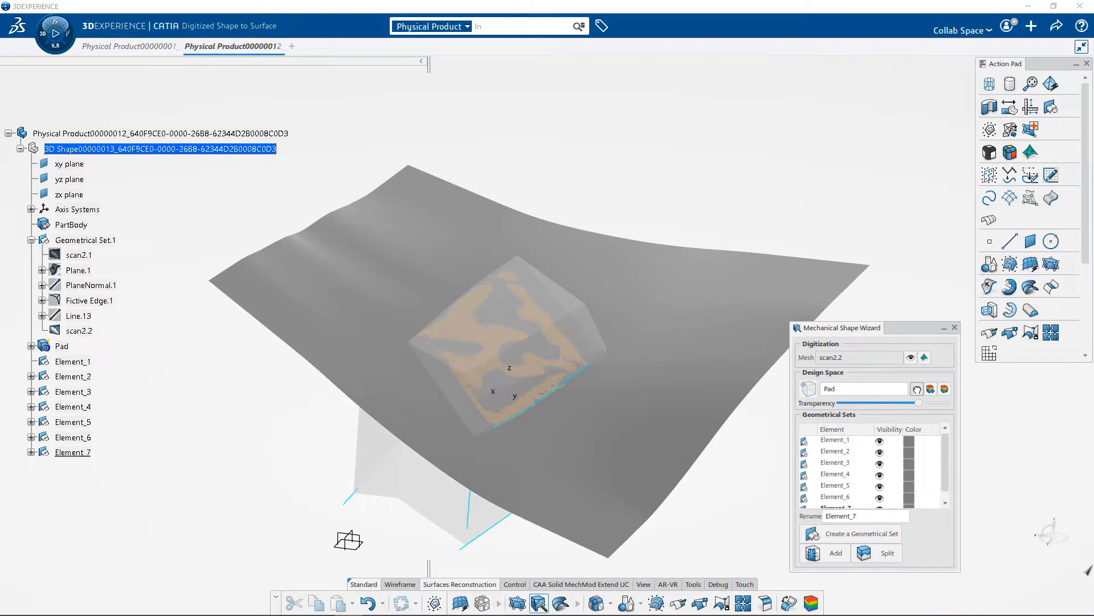
pyautogui.click(878, 552)
pyautogui.click(616, 410)
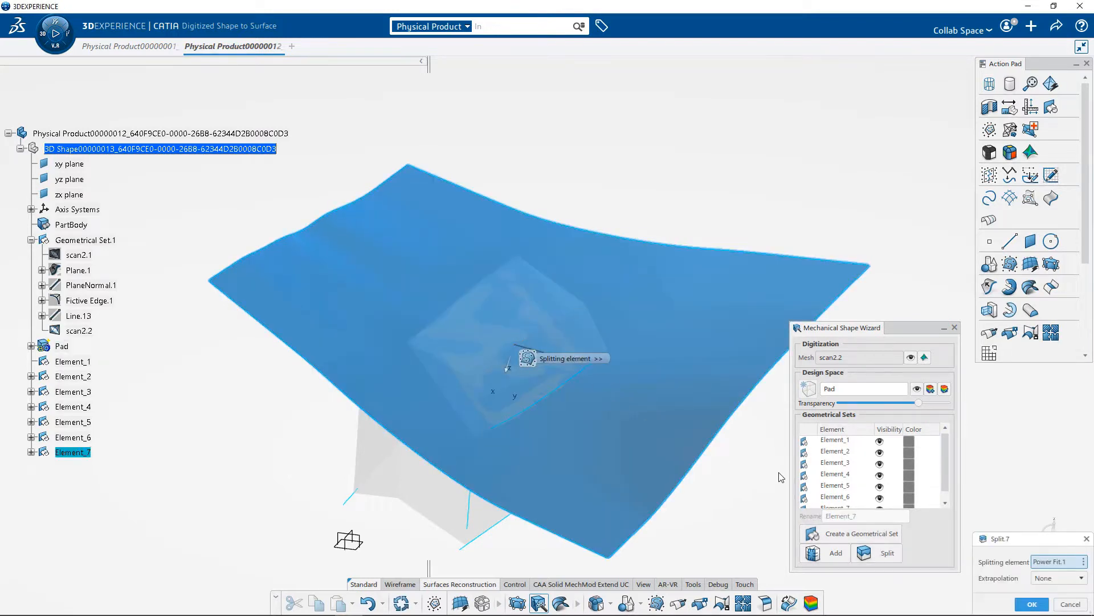
pyautogui.click(1032, 604)
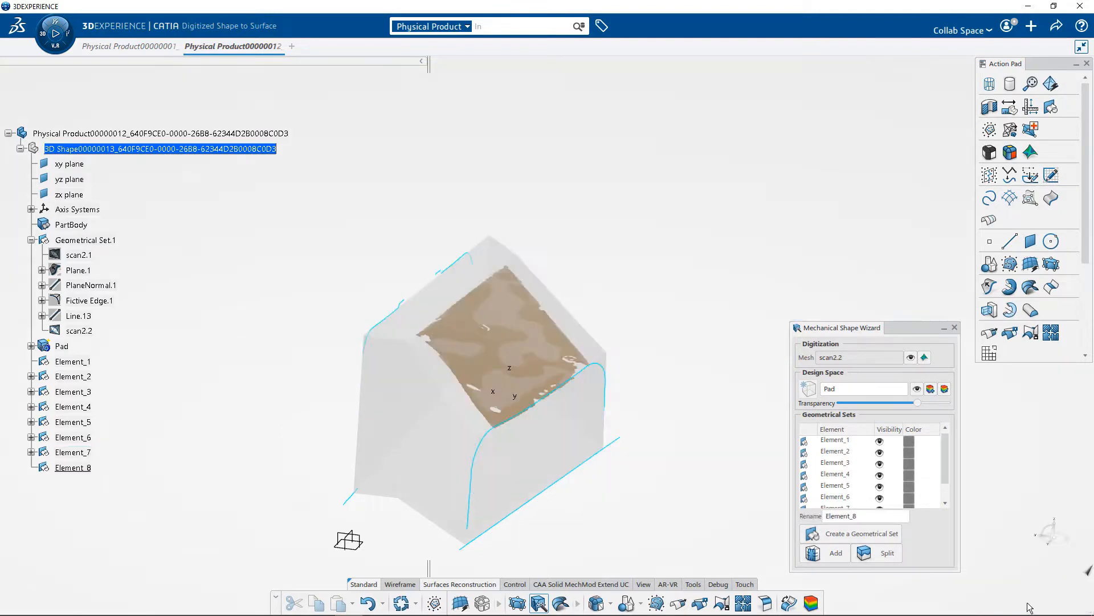
pyautogui.moveTo(615, 466); pyautogui.dragTo(594, 454, button='middle')
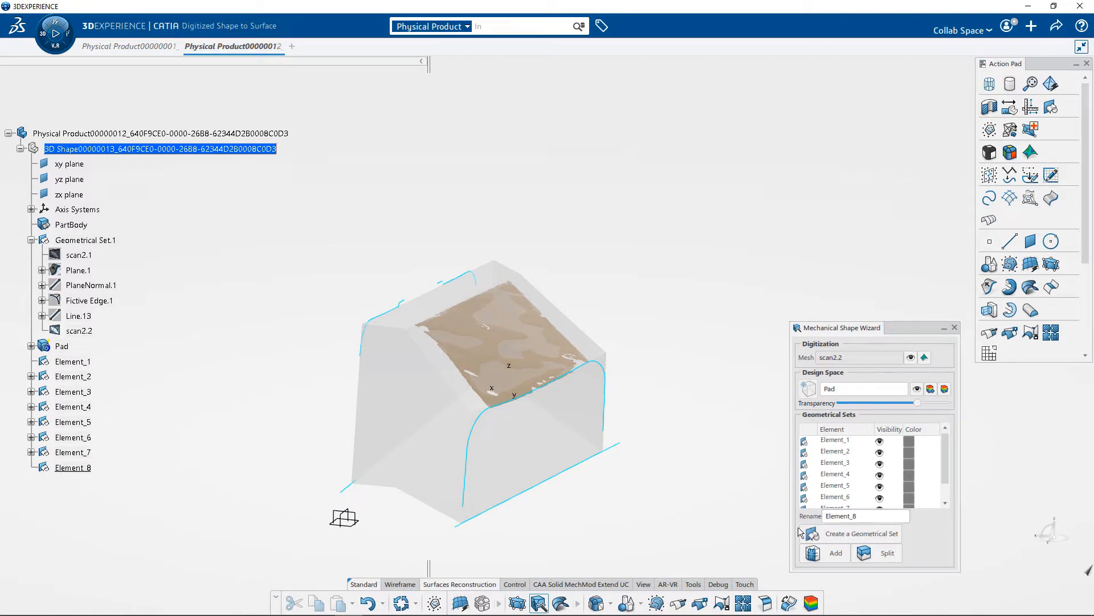
# Step: Hide the design space and reactivate the complete scan2.2 mesh from the isolated roof face
pyautogui.click(916, 390)
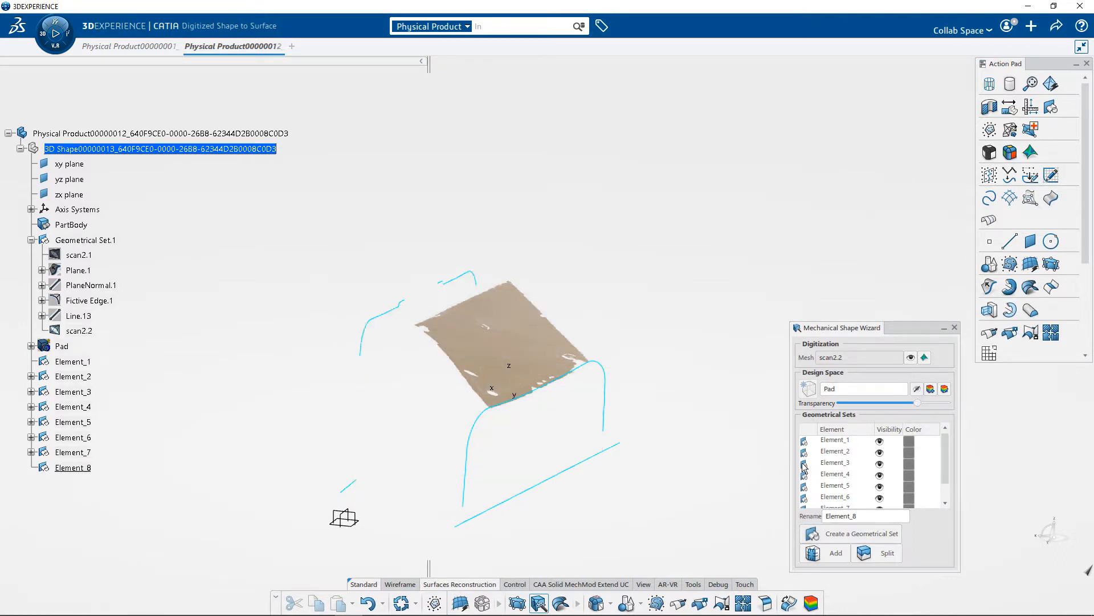
pyautogui.click(433, 602)
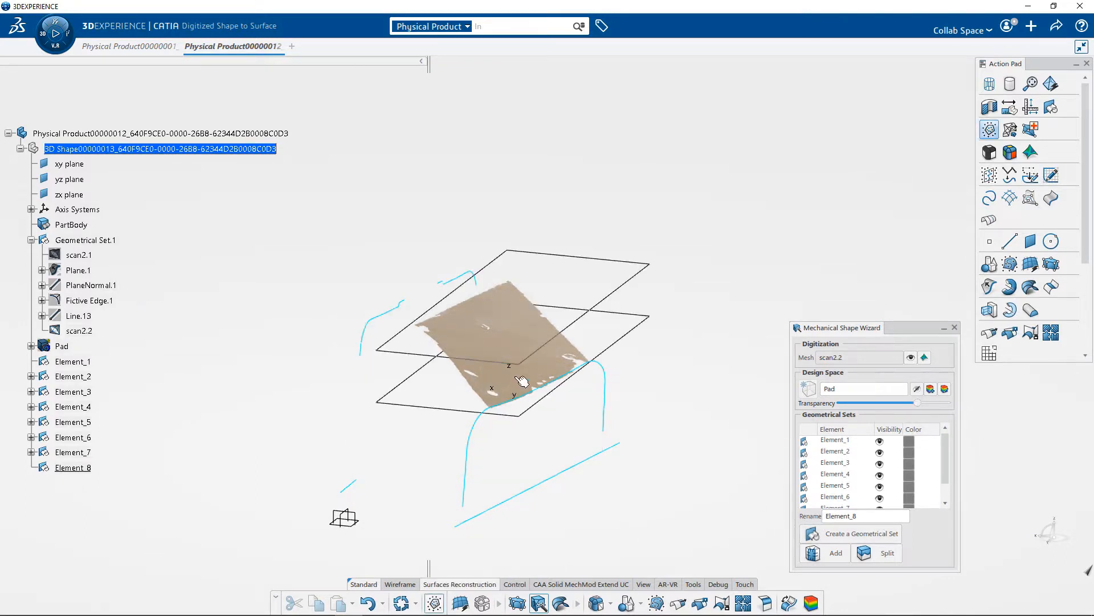
pyautogui.click(522, 374)
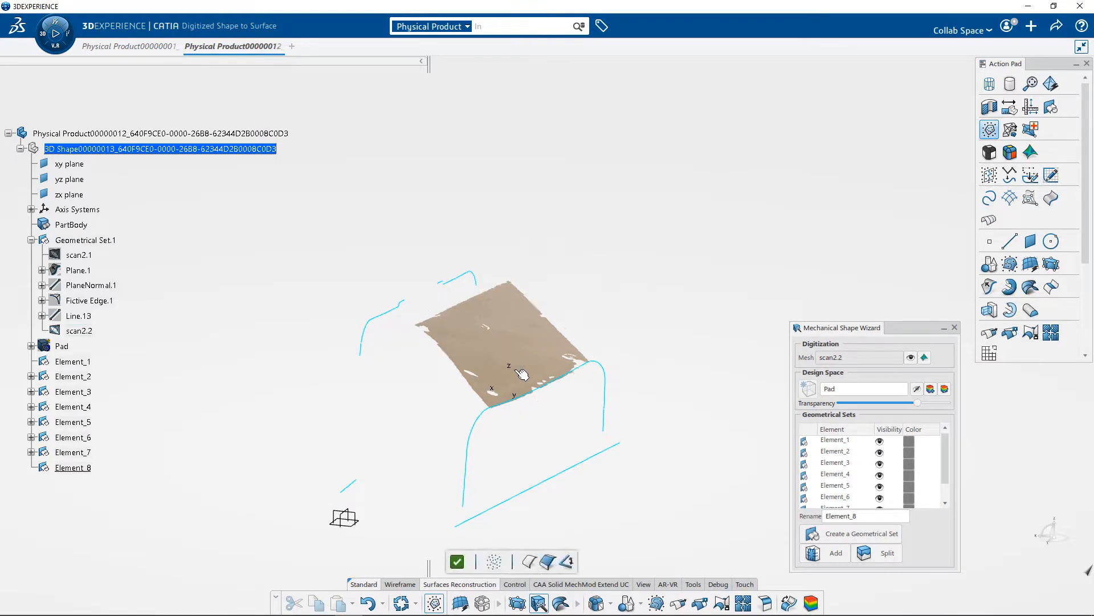
pyautogui.click(493, 560)
pyautogui.moveTo(689, 502); pyautogui.dragTo(722, 408, button='middle')
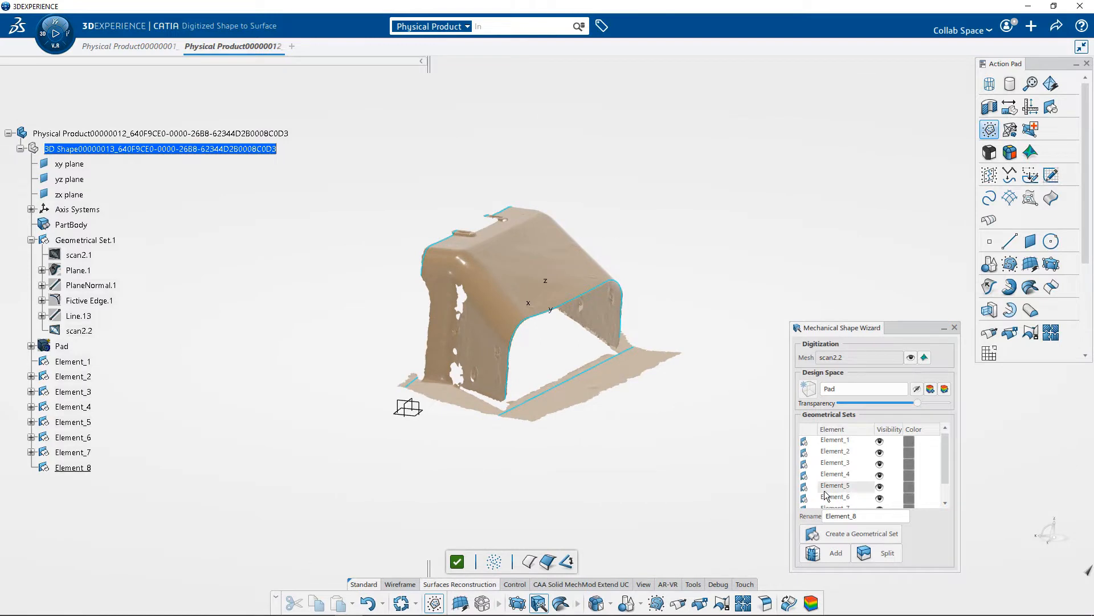
# Step: Show the design space without transparency to compare it with the full scan2.2 mesh, and confirm the mesh activation
pyautogui.click(917, 388)
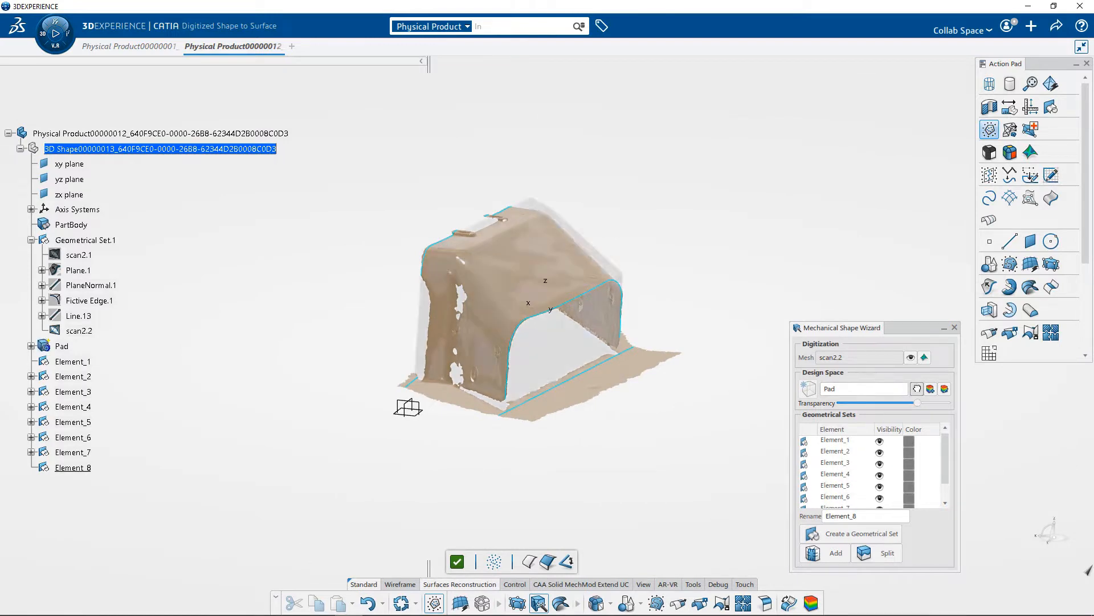
pyautogui.moveTo(534, 435); pyautogui.dragTo(556, 437, button='middle')
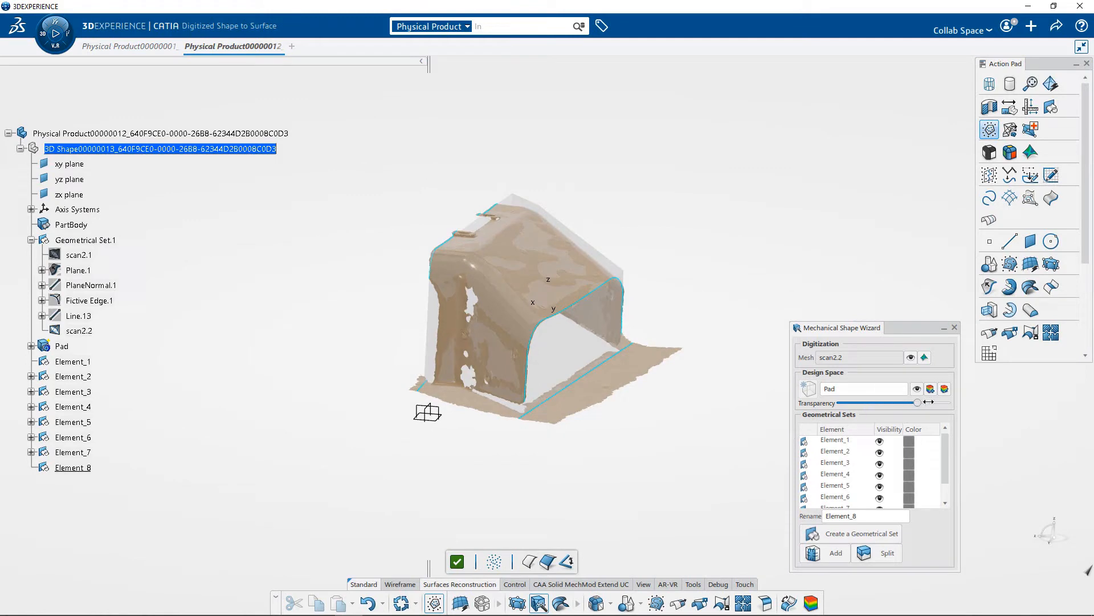
pyautogui.moveTo(875, 403); pyautogui.dragTo(840, 402)
pyautogui.moveTo(700, 376); pyautogui.dragTo(700, 404, button='middle')
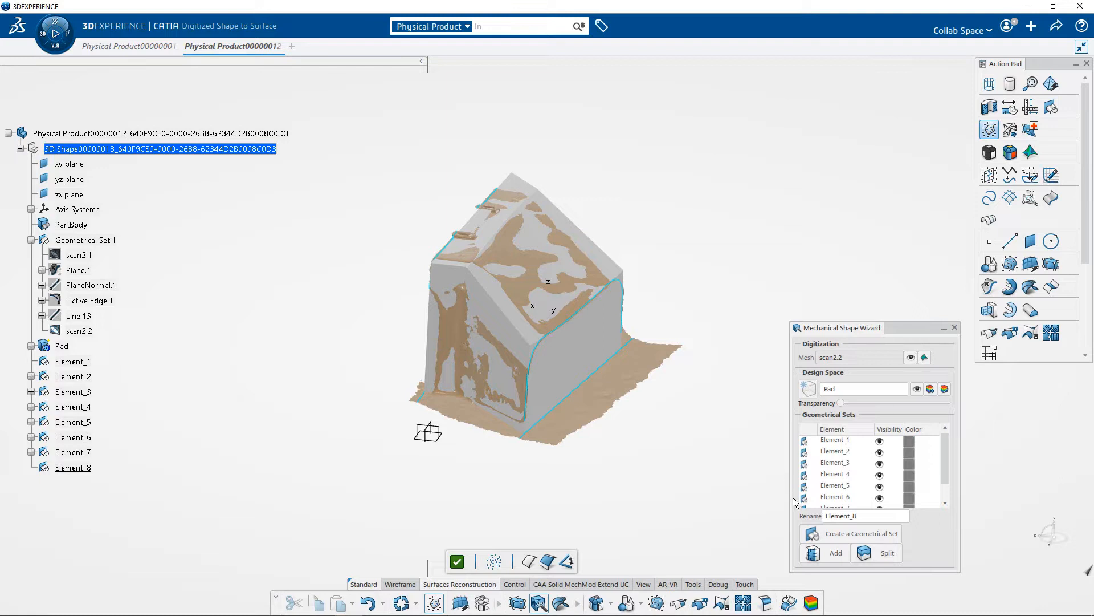
pyautogui.click(457, 561)
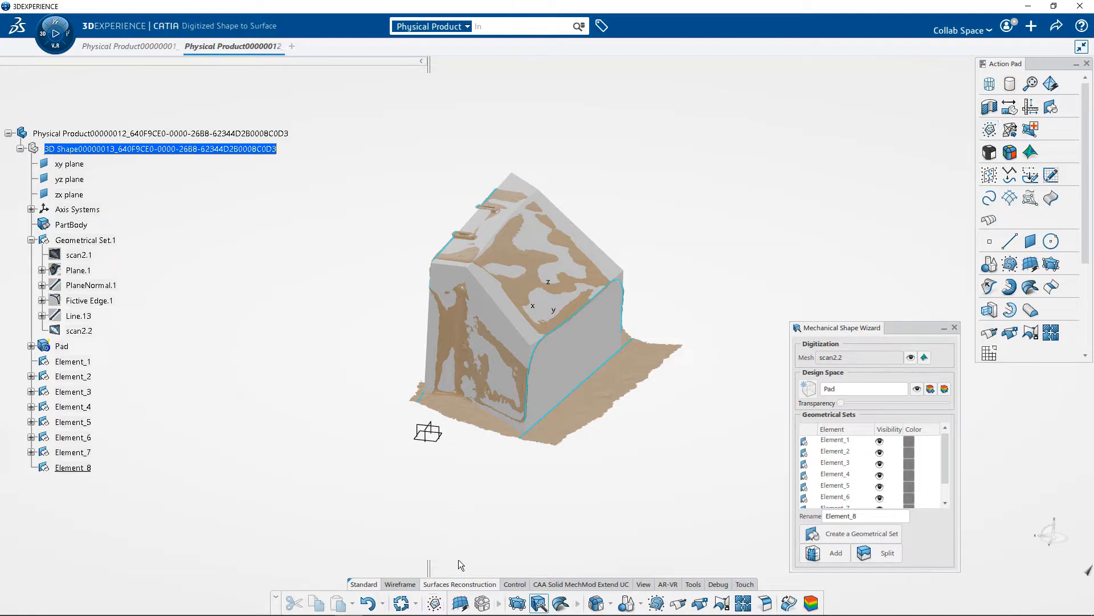
pyautogui.moveTo(660, 461); pyautogui.dragTo(664, 501, button='middle')
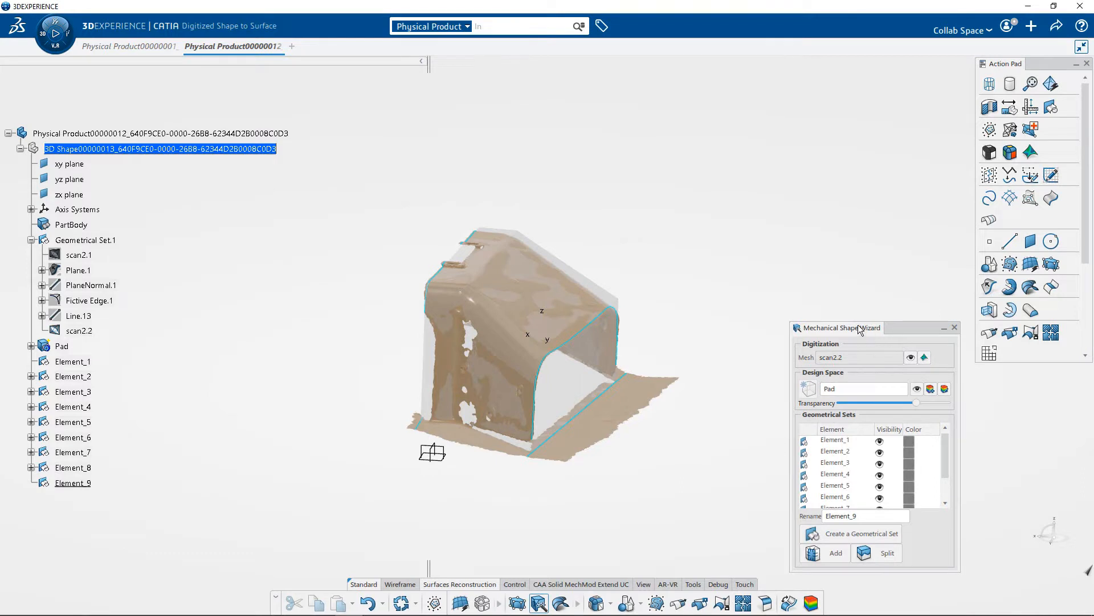
# Step: Move the Mechanical Shape Wizard aside, switch to the Part Design app, and make the design space fully opaque
pyautogui.moveTo(860, 329); pyautogui.dragTo(983, 329)
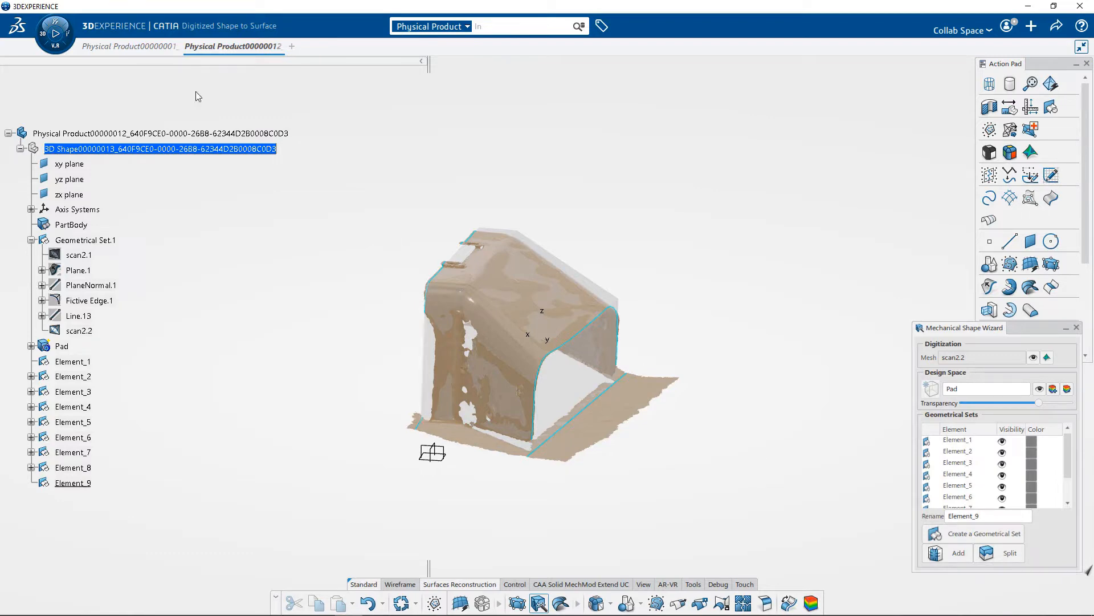
pyautogui.click(41, 36)
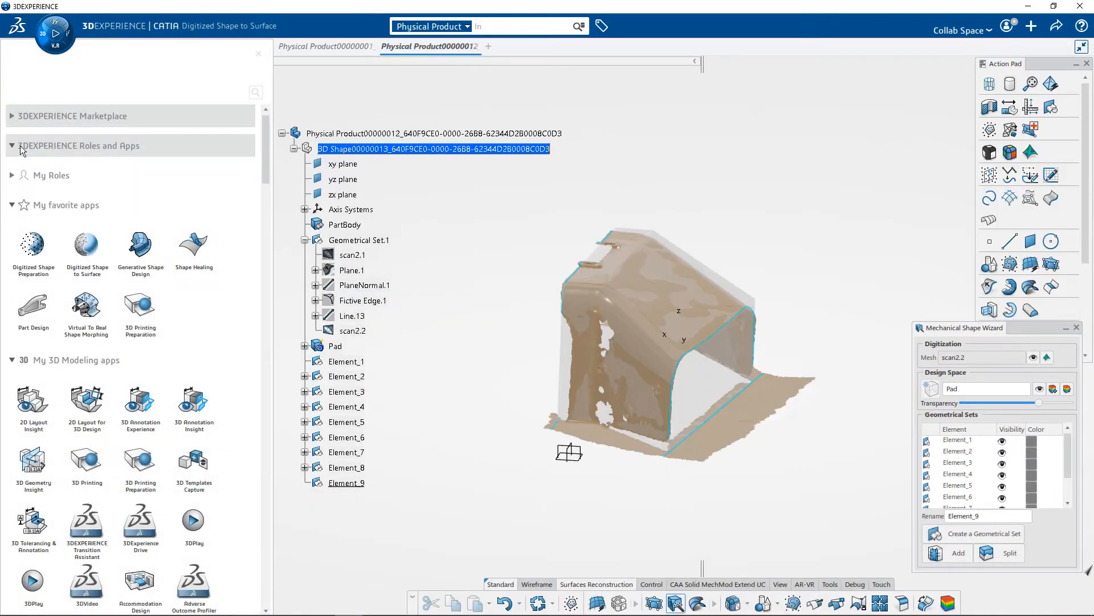
pyautogui.click(32, 313)
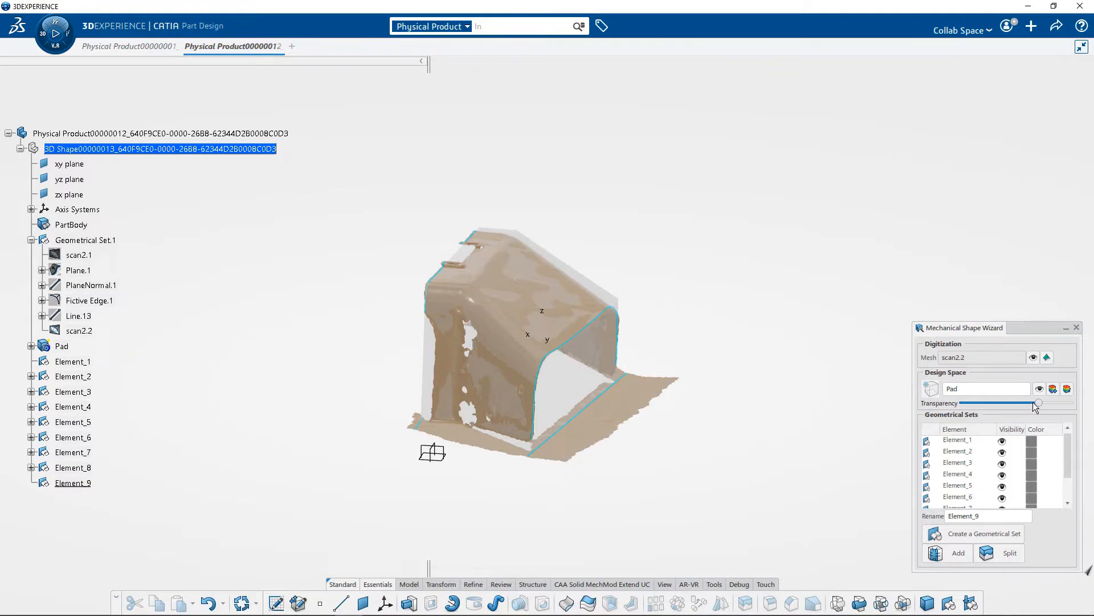
pyautogui.moveTo(1038, 402); pyautogui.dragTo(962, 402)
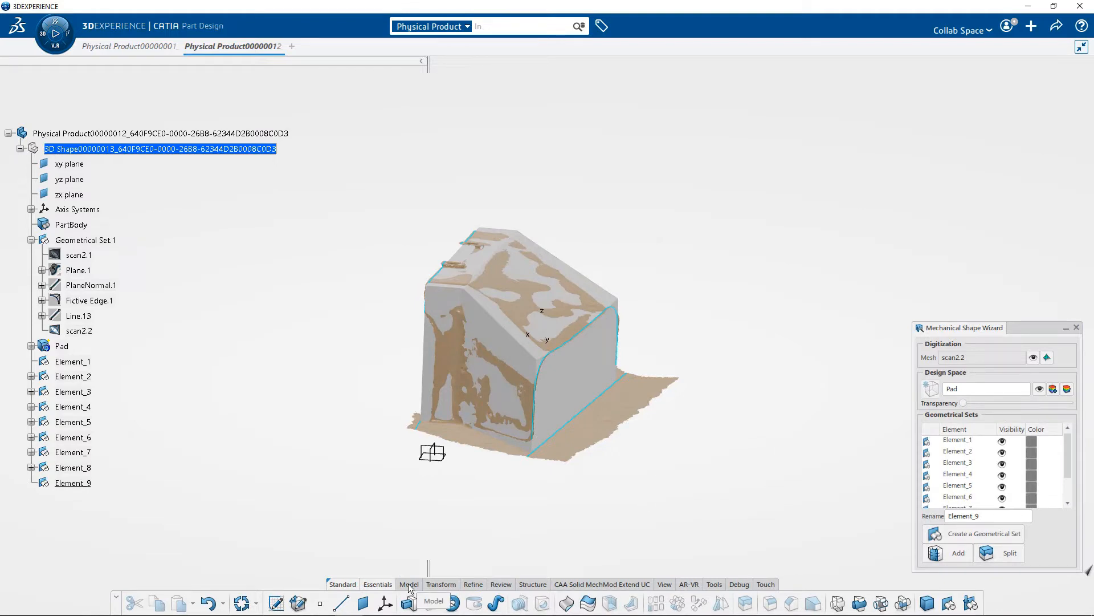
# Step: Make the Pad body the in-work object and start a constant edge fillet on the long edge between the top and sloped roof faces
pyautogui.rightClick(62, 346)
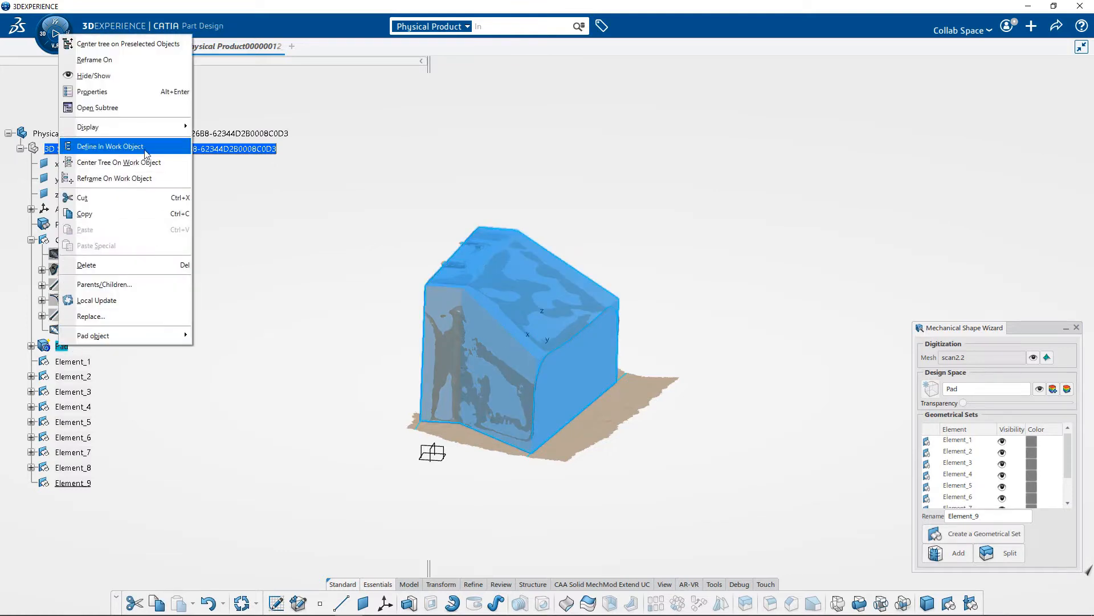
pyautogui.click(140, 147)
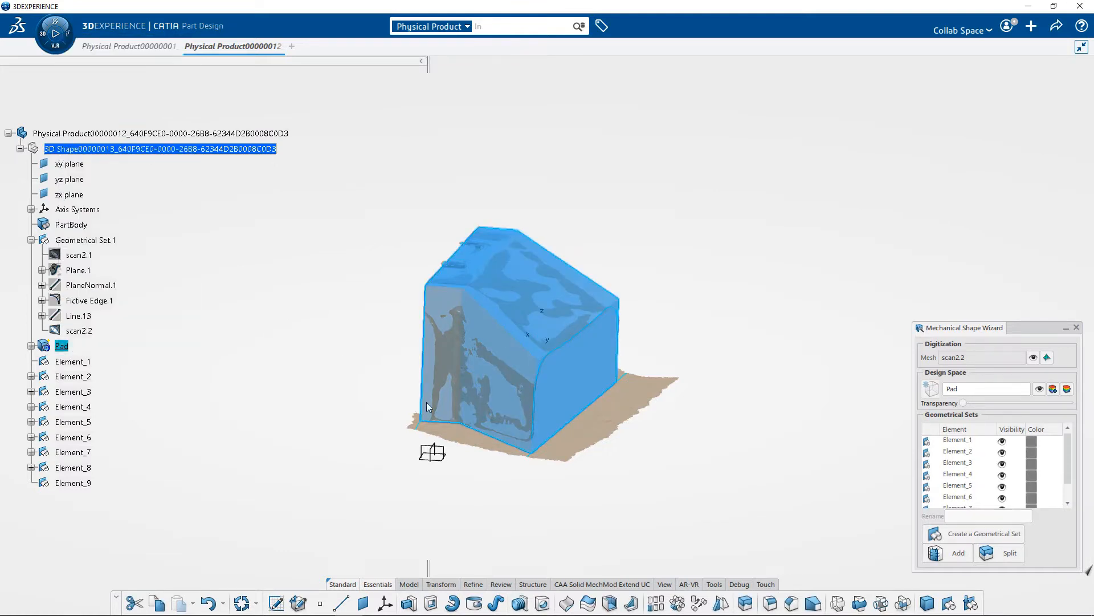
pyautogui.click(771, 604)
pyautogui.click(770, 605)
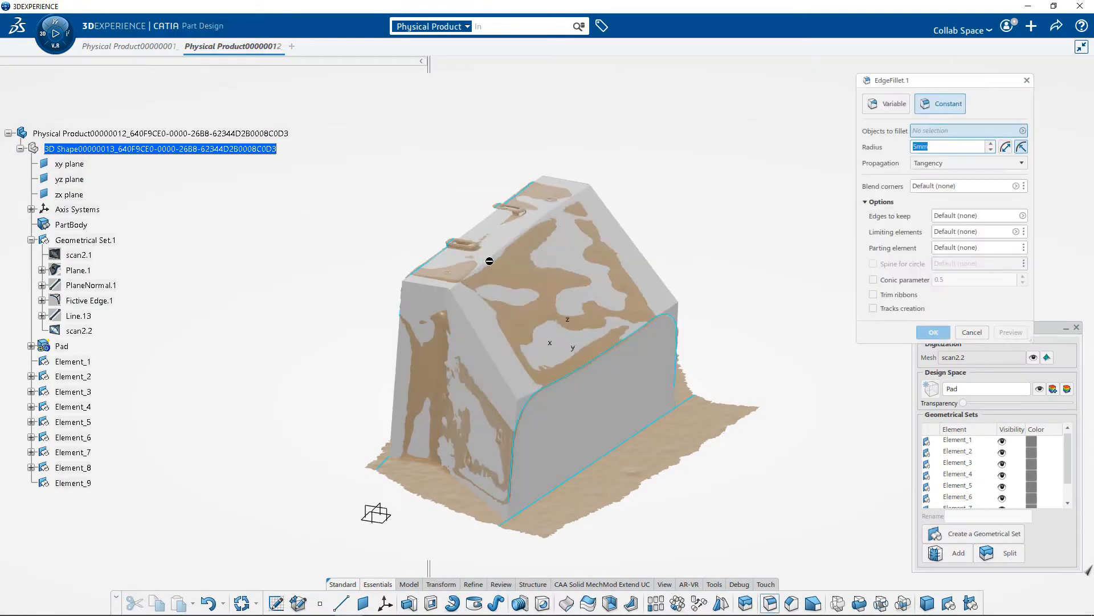
pyautogui.click(496, 260)
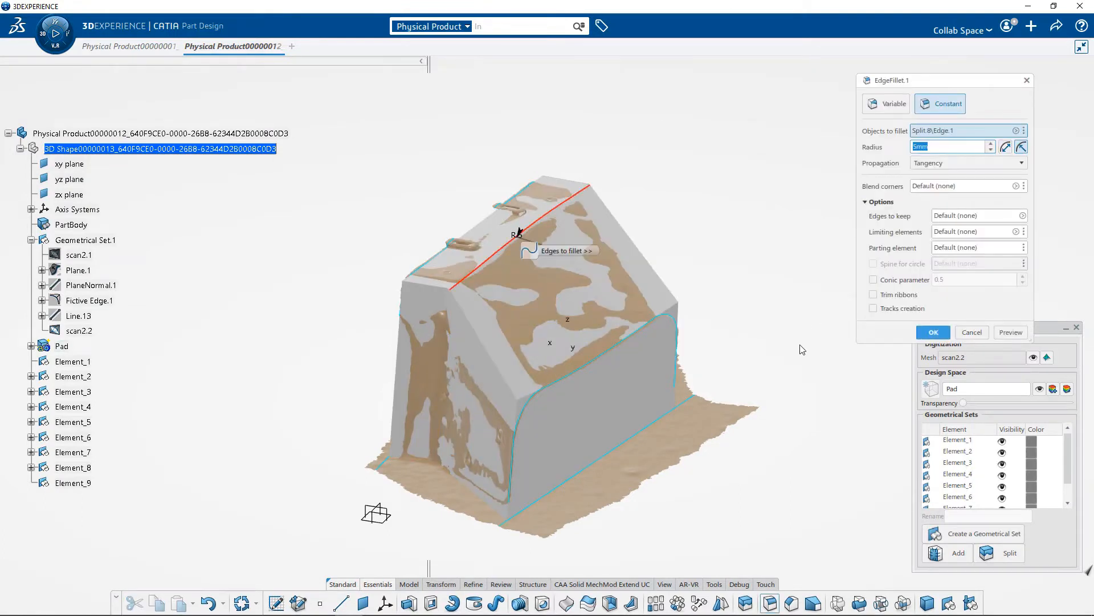
# Step: Set the roof edge fillet's radius to 10 mm, preview it against the scan and apply it
pyautogui.scroll(5, 728, 321)
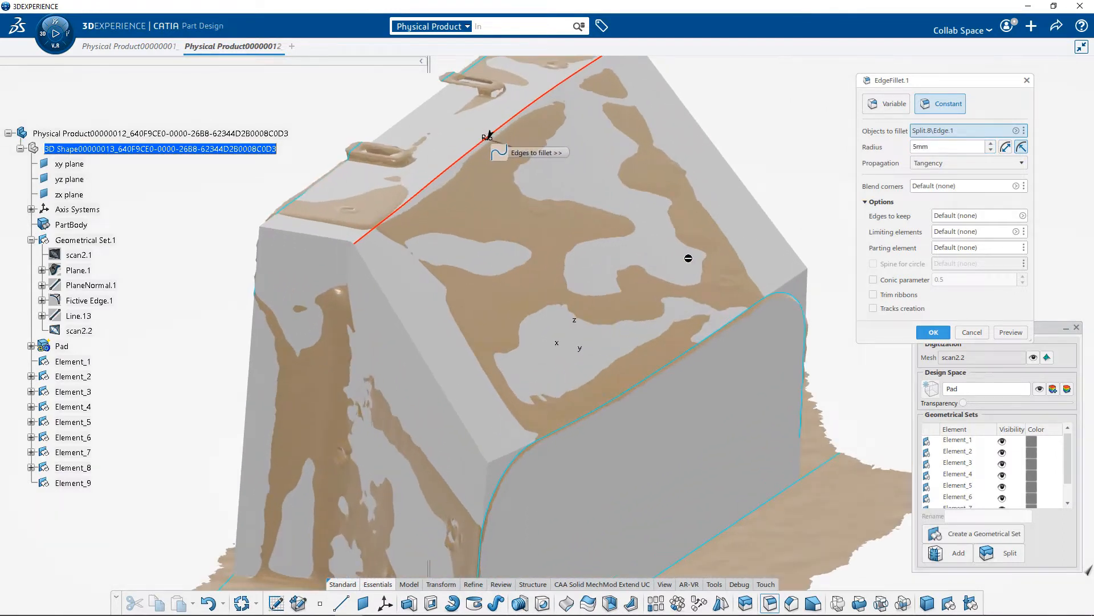
pyautogui.moveTo(552, 235); pyautogui.dragTo(584, 245, button='middle')
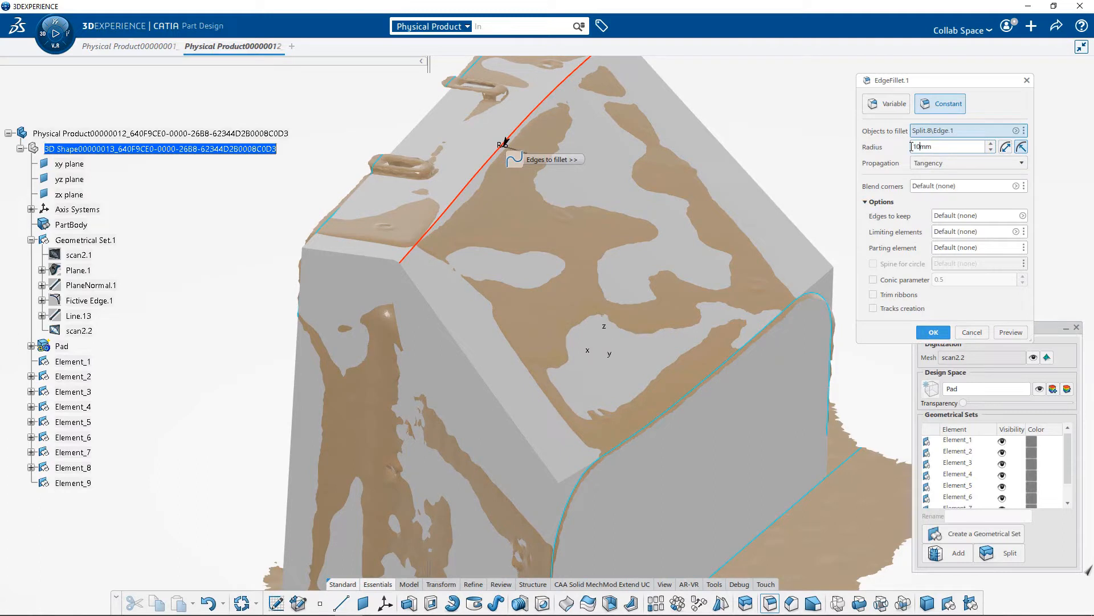
pyautogui.moveTo(706, 200); pyautogui.dragTo(770, 150, button='middle')
pyautogui.moveTo(703, 226); pyautogui.dragTo(678, 433, button='middle')
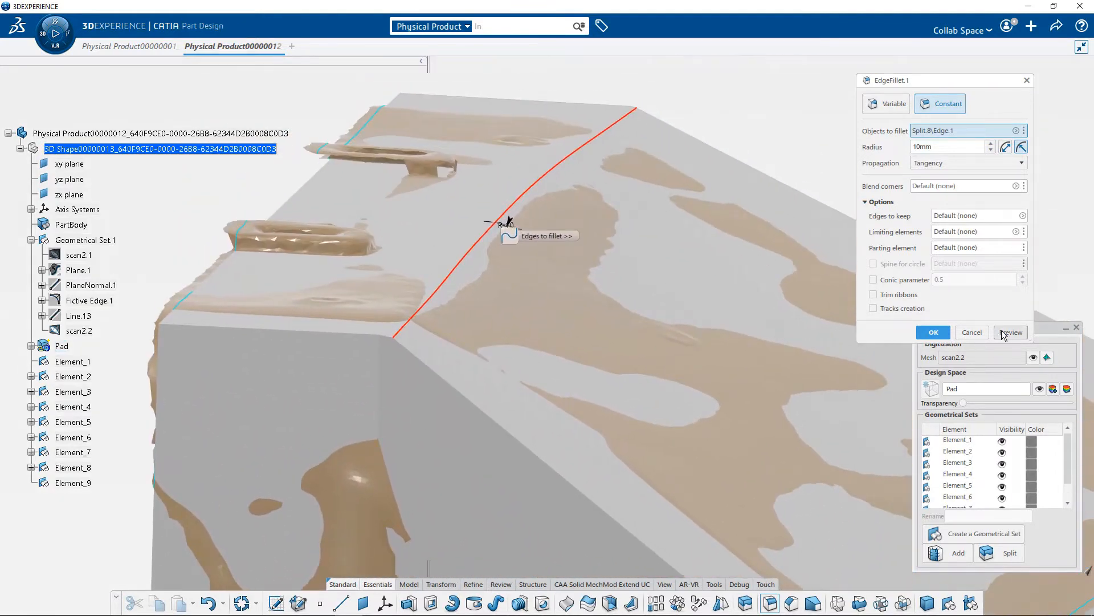
pyautogui.click(1007, 333)
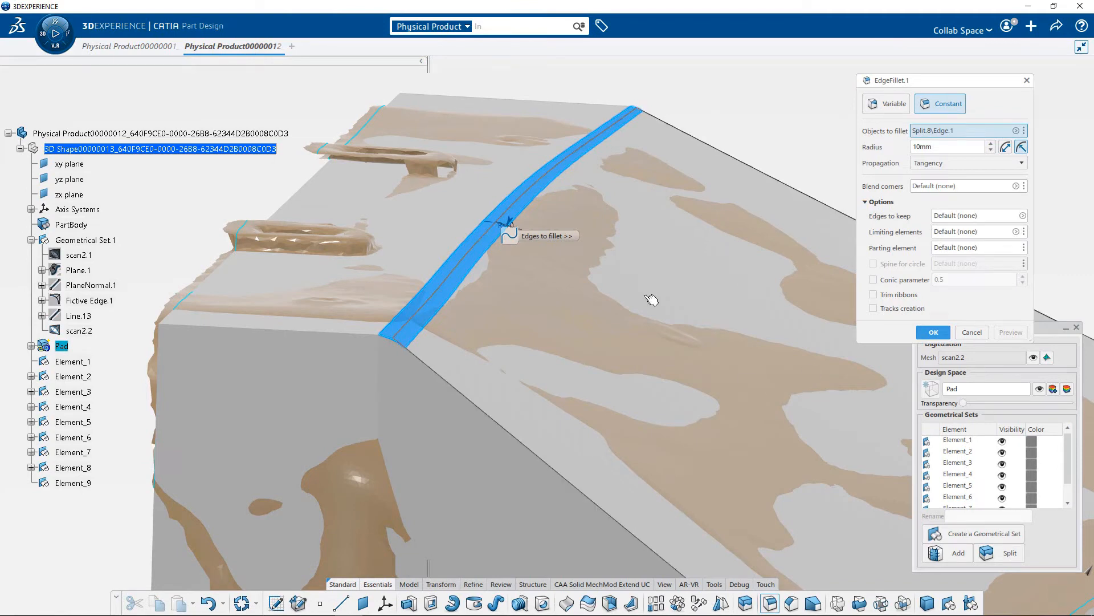
pyautogui.scroll(-1, 644, 328)
pyautogui.moveTo(643, 337); pyautogui.dragTo(565, 408, button='middle')
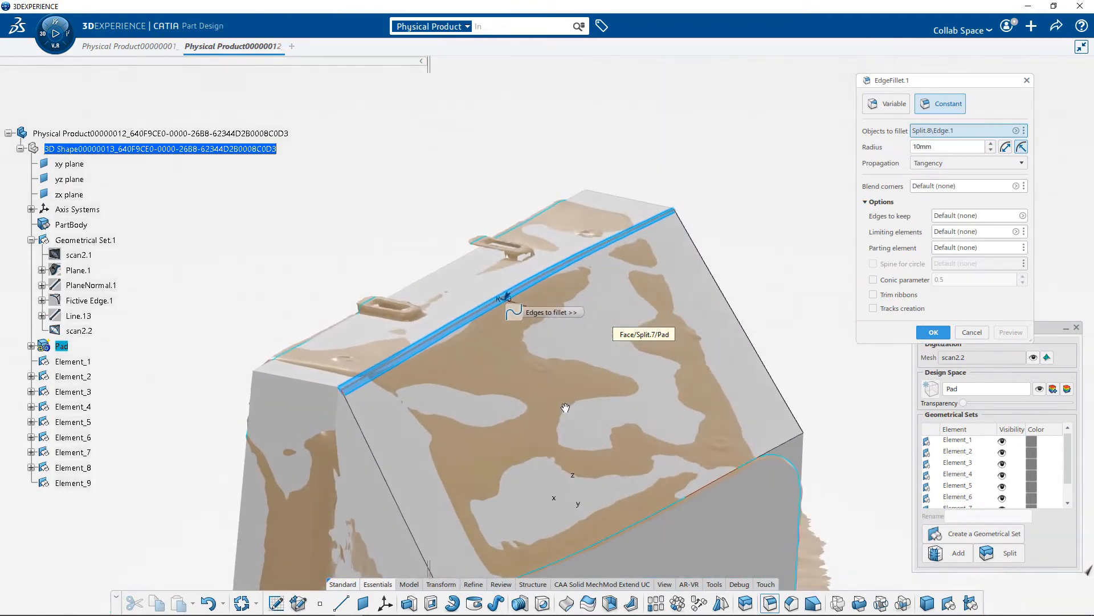
pyautogui.click(946, 335)
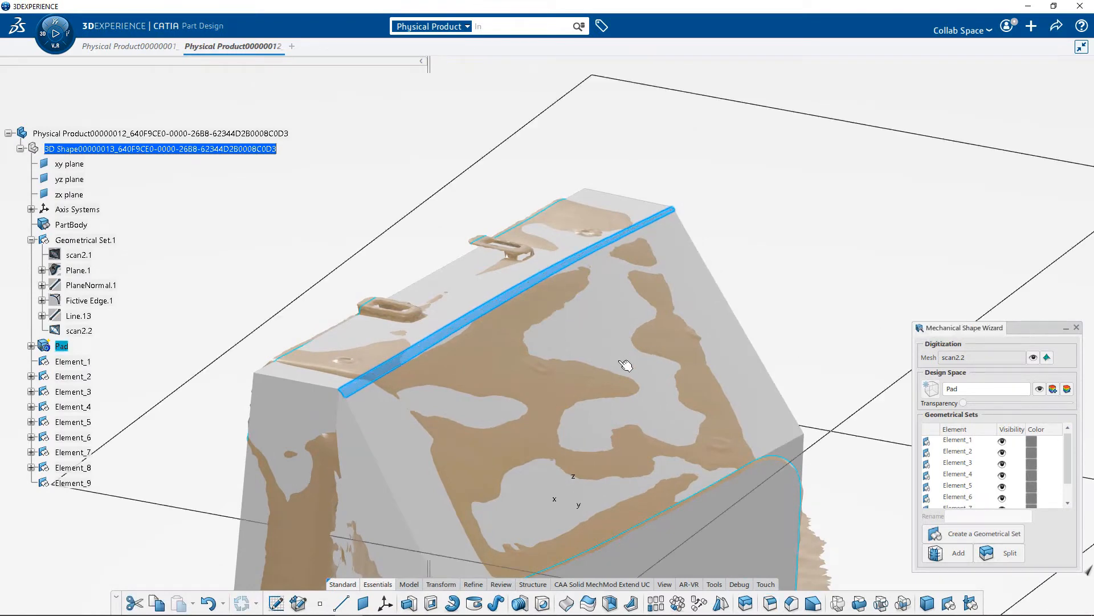
# Step: Start a second edge fillet on the two upper edges at the near end, set its radius to 25 mm and preview it
pyautogui.moveTo(666, 389); pyautogui.dragTo(727, 294, button='middle')
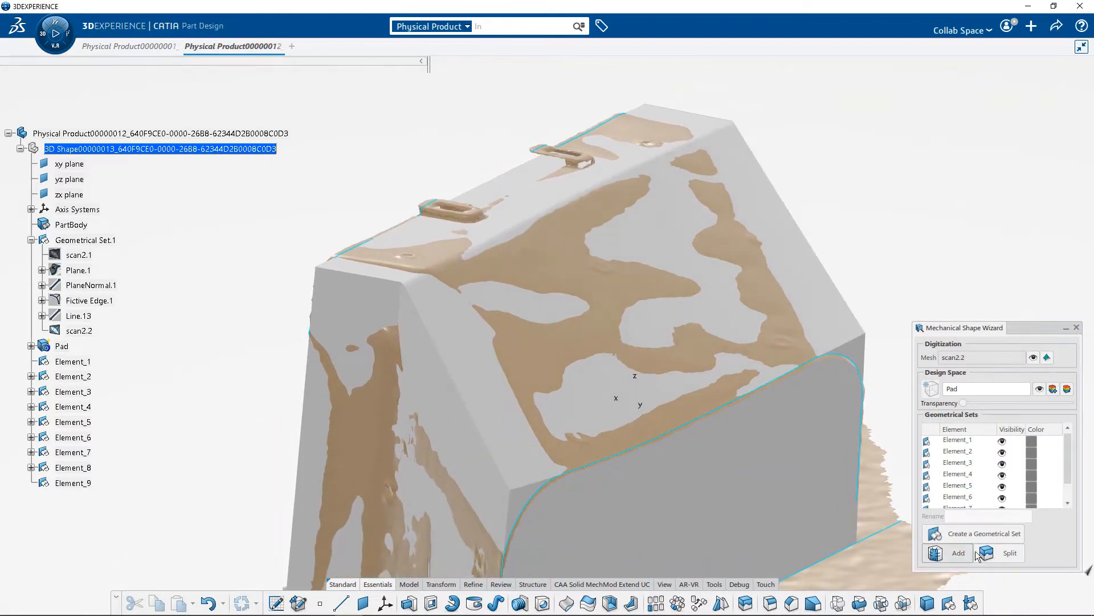
pyautogui.click(770, 605)
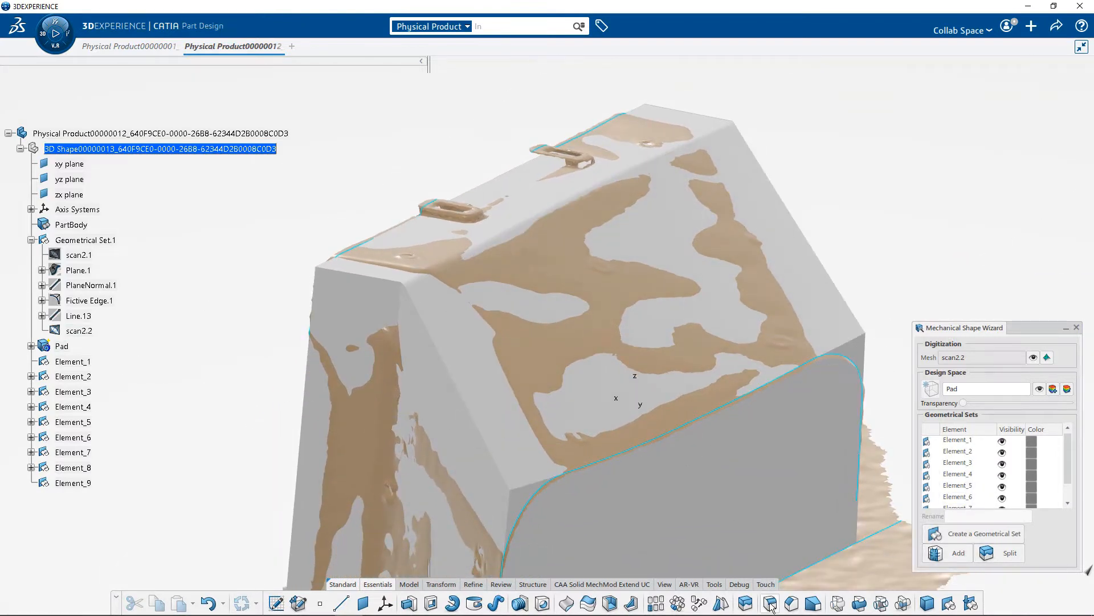
pyautogui.click(487, 440)
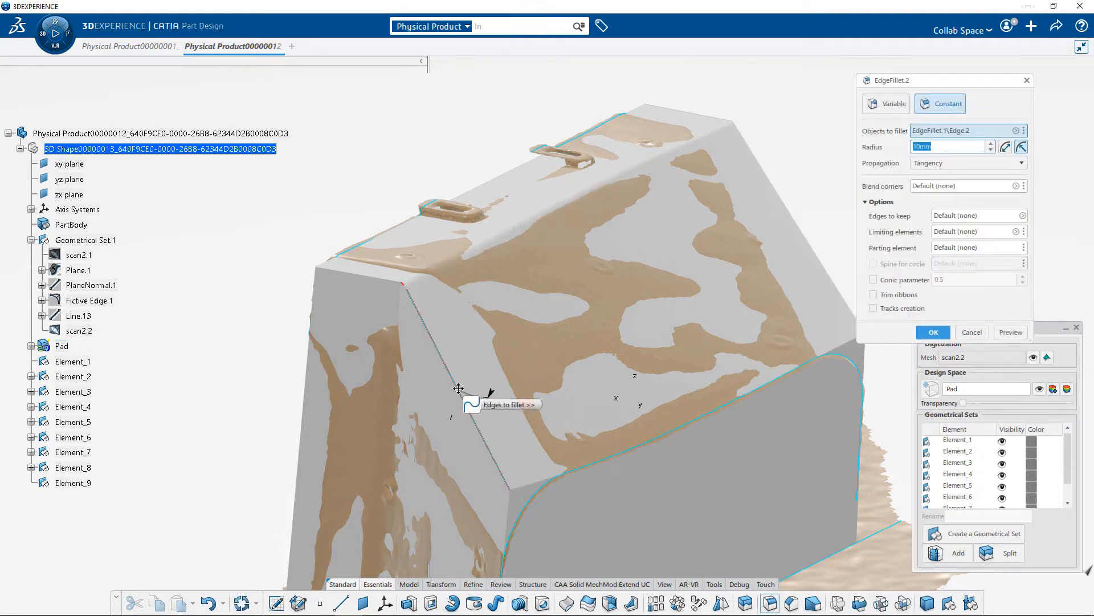
pyautogui.click(383, 282)
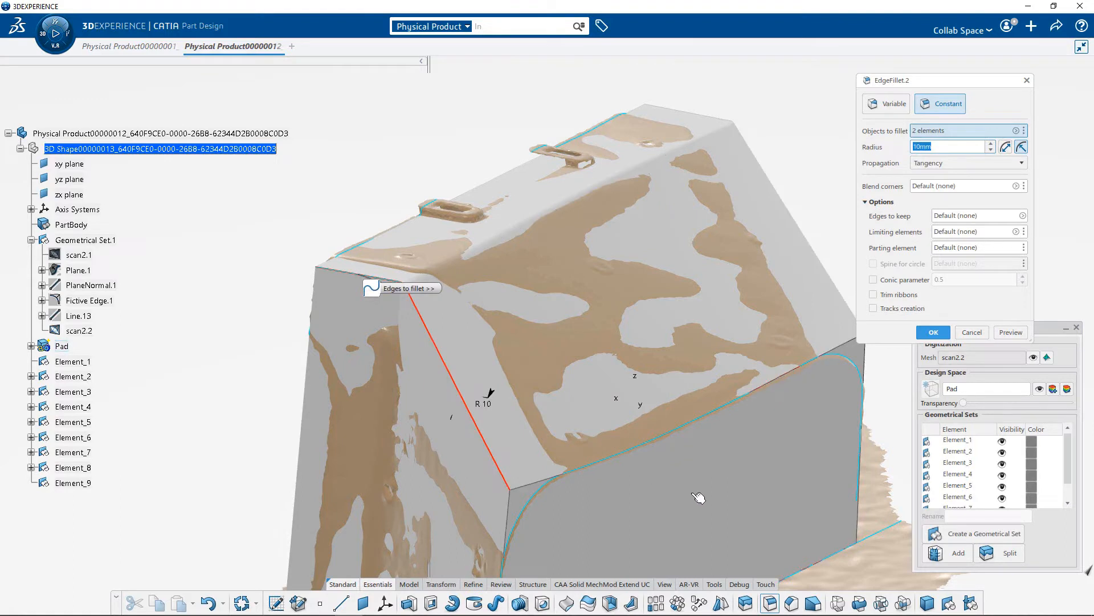
pyautogui.click(918, 146)
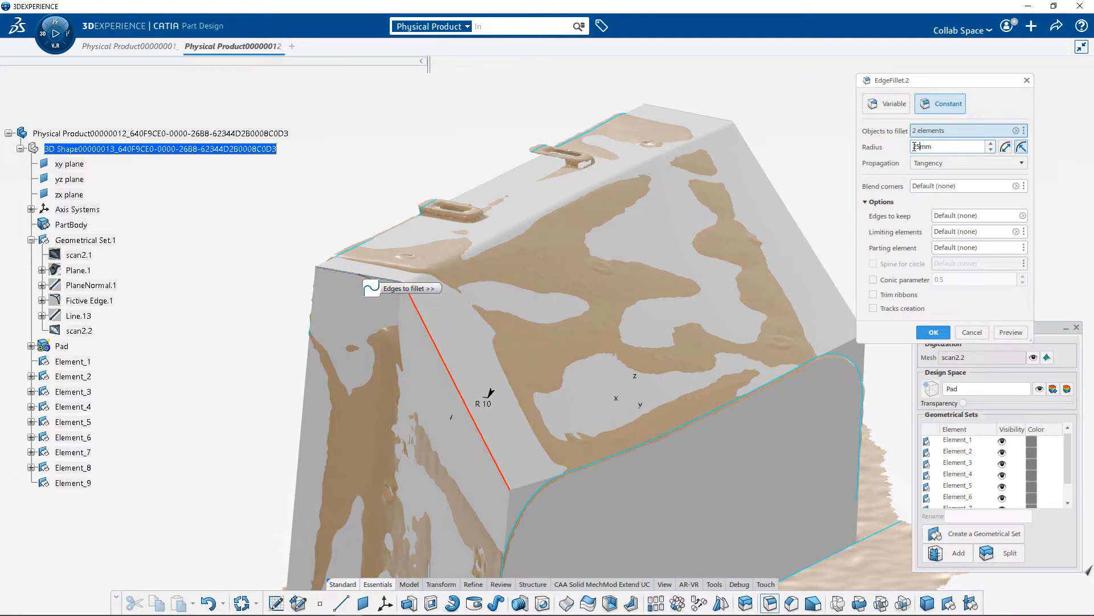
pyautogui.press('Tab')
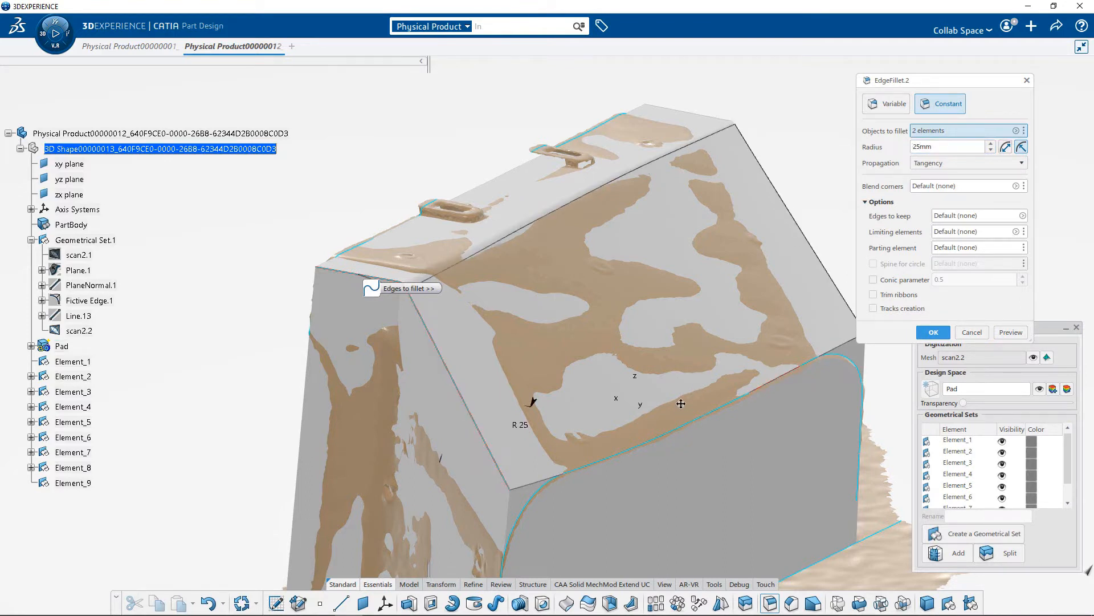
pyautogui.moveTo(681, 403); pyautogui.dragTo(686, 325, button='middle')
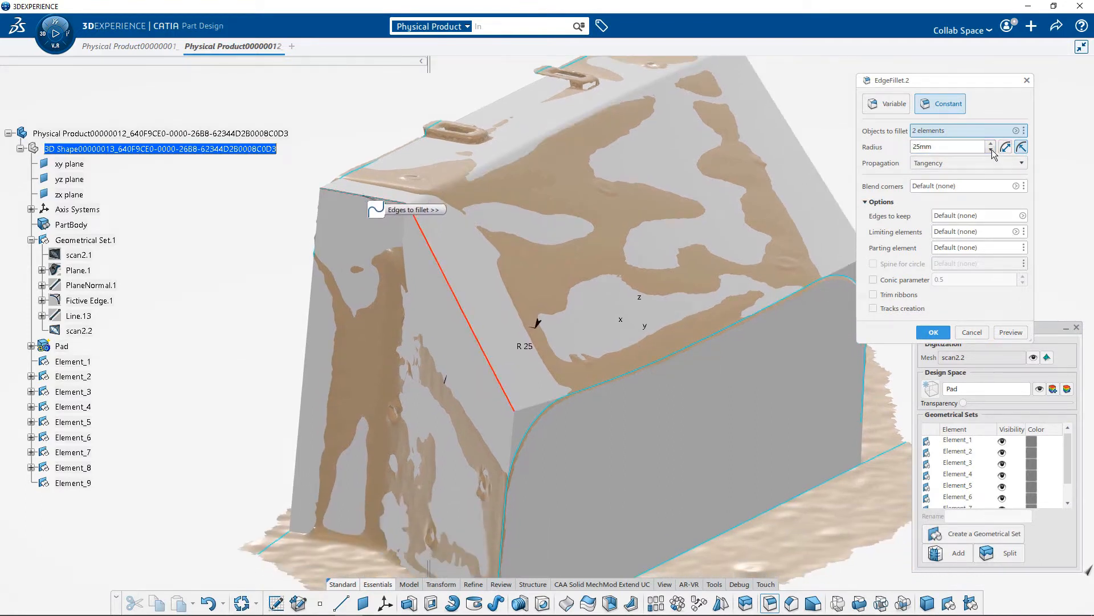
pyautogui.click(1003, 334)
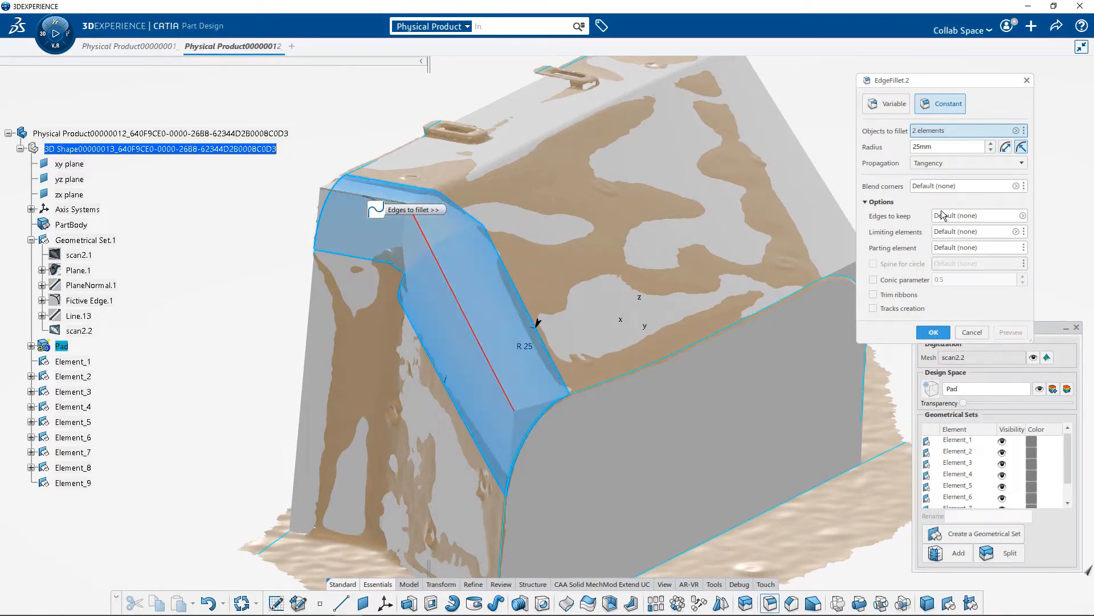
# Step: Reduce the near-end fillet's radius to 22 mm to match the scan, preview it and apply it
pyautogui.click(991, 150)
pyautogui.click(991, 150)
pyautogui.click(991, 150)
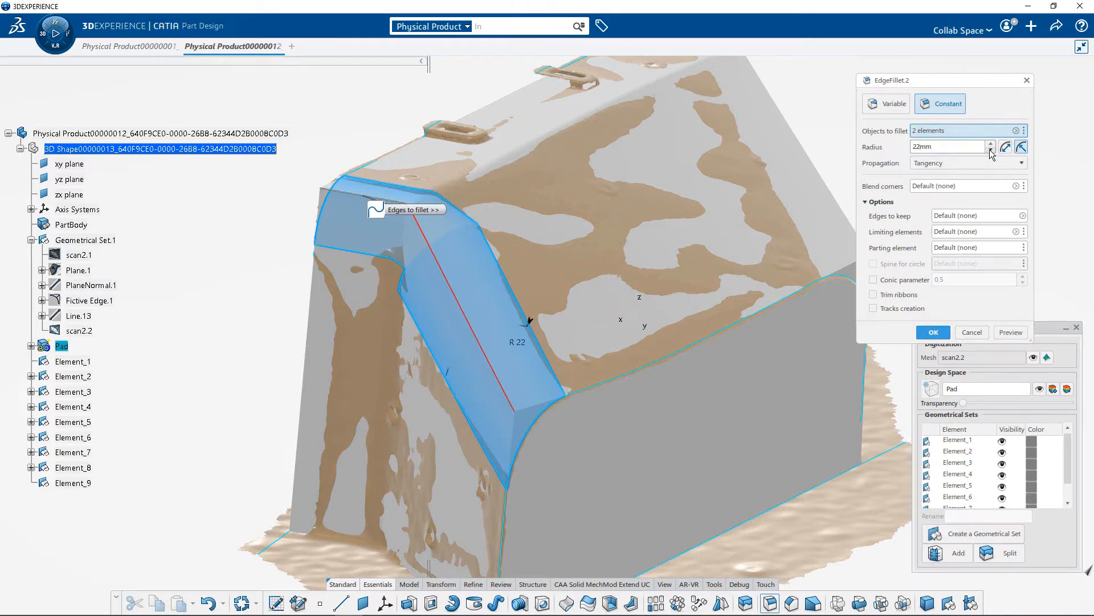
pyautogui.click(1010, 332)
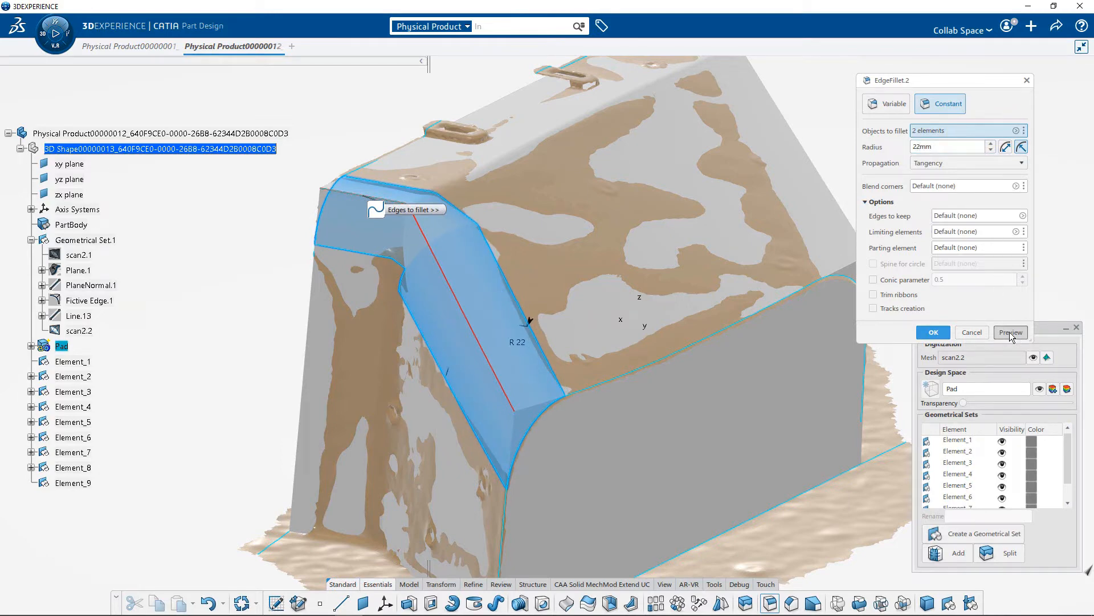
pyautogui.click(933, 333)
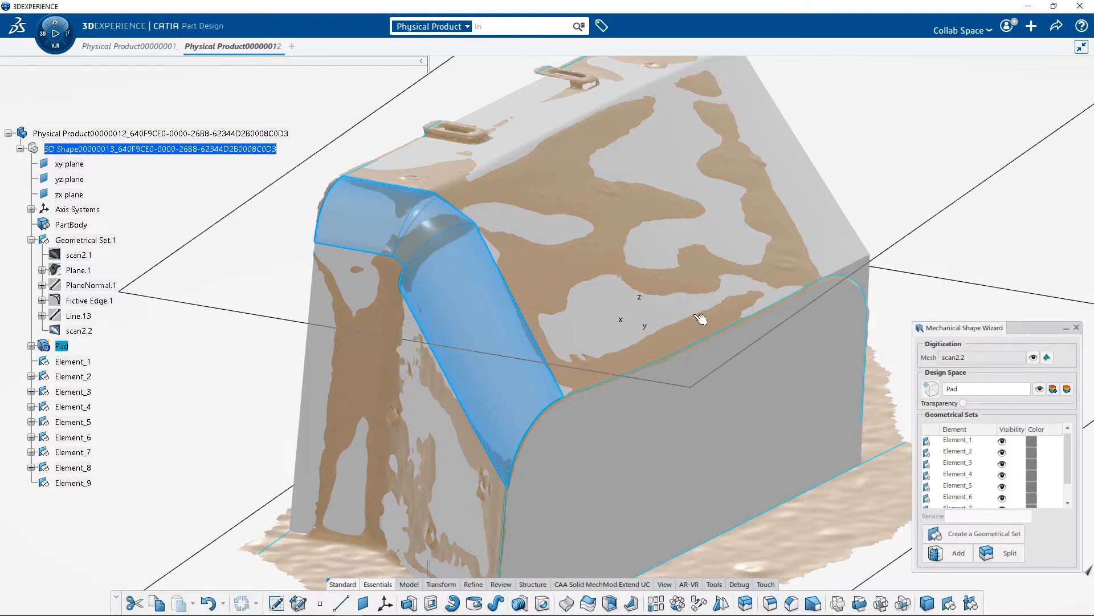
# Step: Fillet the two upper edges at the opposite end of the solid with a 22 mm radius
pyautogui.click(906, 231)
pyautogui.moveTo(906, 227); pyautogui.dragTo(834, 451, button='middle')
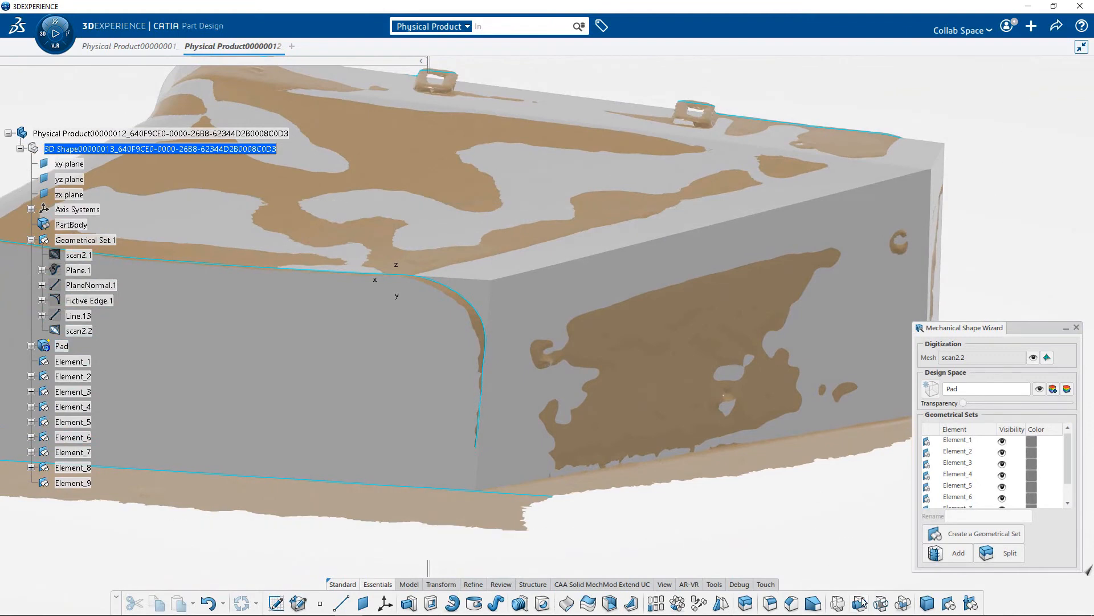
pyautogui.click(770, 603)
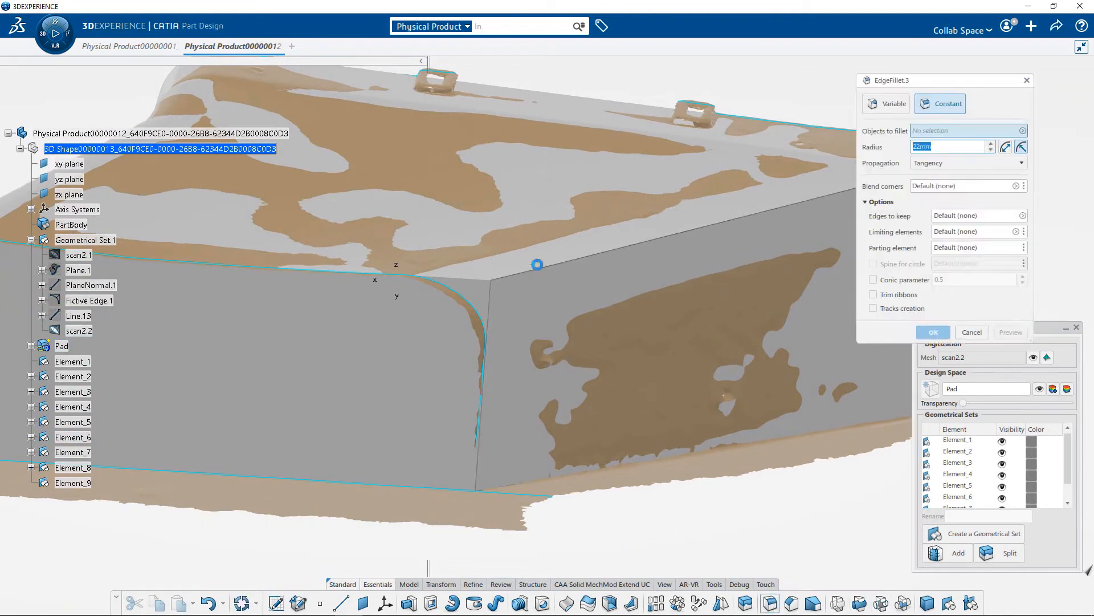
pyautogui.click(550, 273)
pyautogui.moveTo(549, 273); pyautogui.dragTo(758, 298, button='middle')
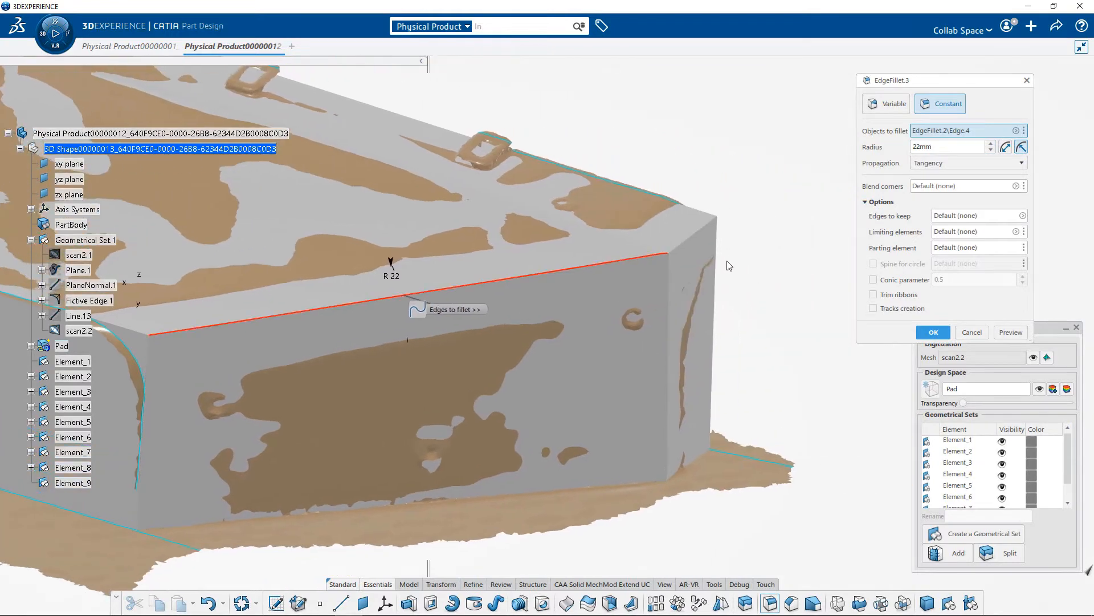
pyautogui.click(693, 235)
pyautogui.click(1006, 333)
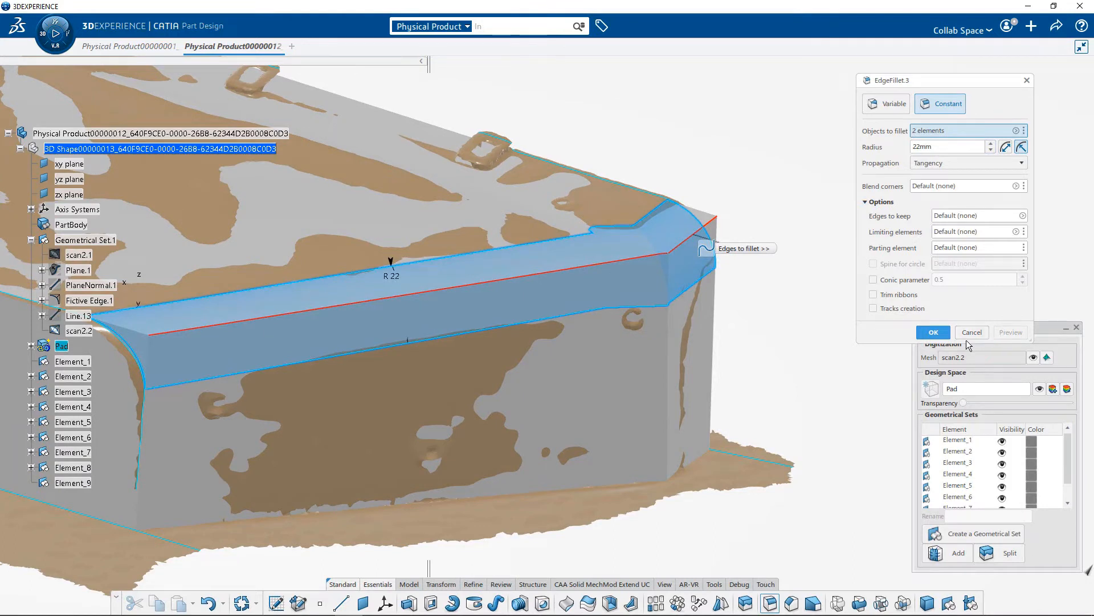
pyautogui.click(938, 336)
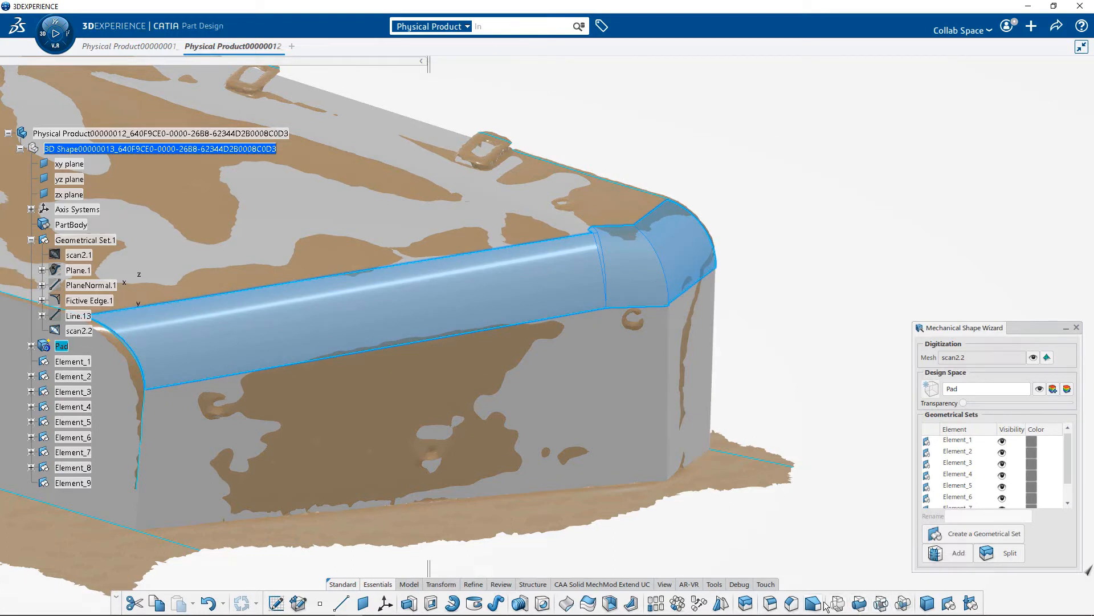
# Step: Fillet the vertical corner edge between the two adjoining walls at that end with a 22 mm radius
pyautogui.click(771, 606)
pyautogui.click(666, 405)
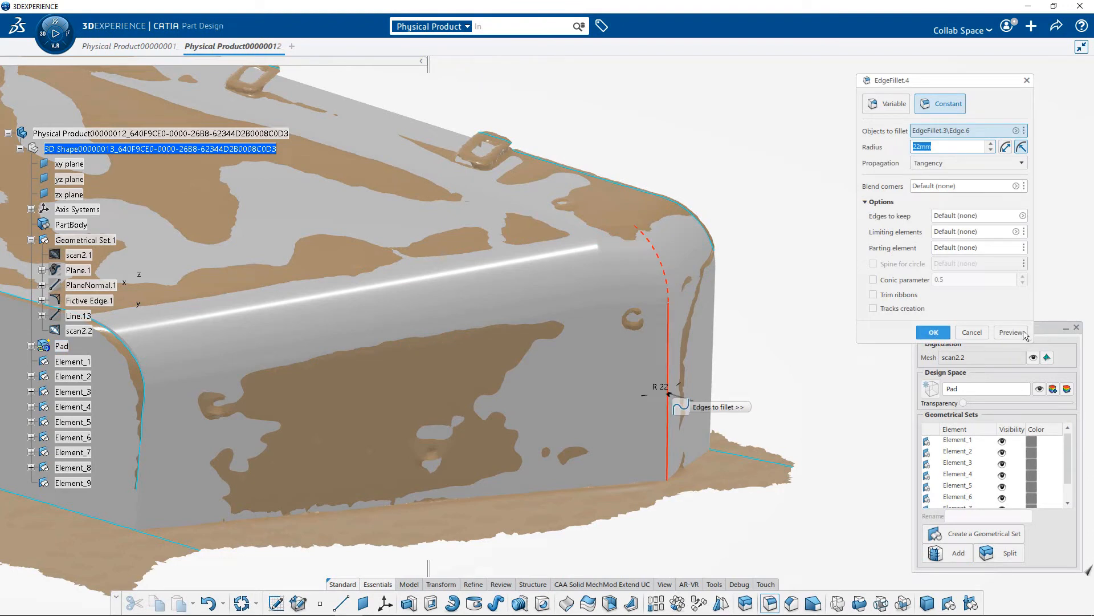
pyautogui.click(1020, 335)
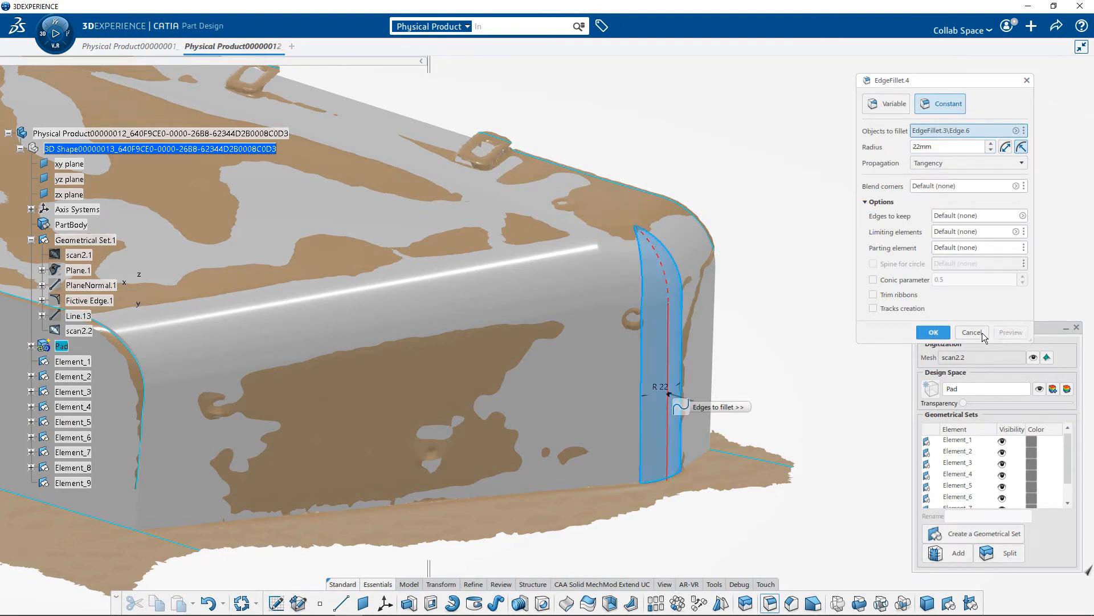
pyautogui.click(934, 332)
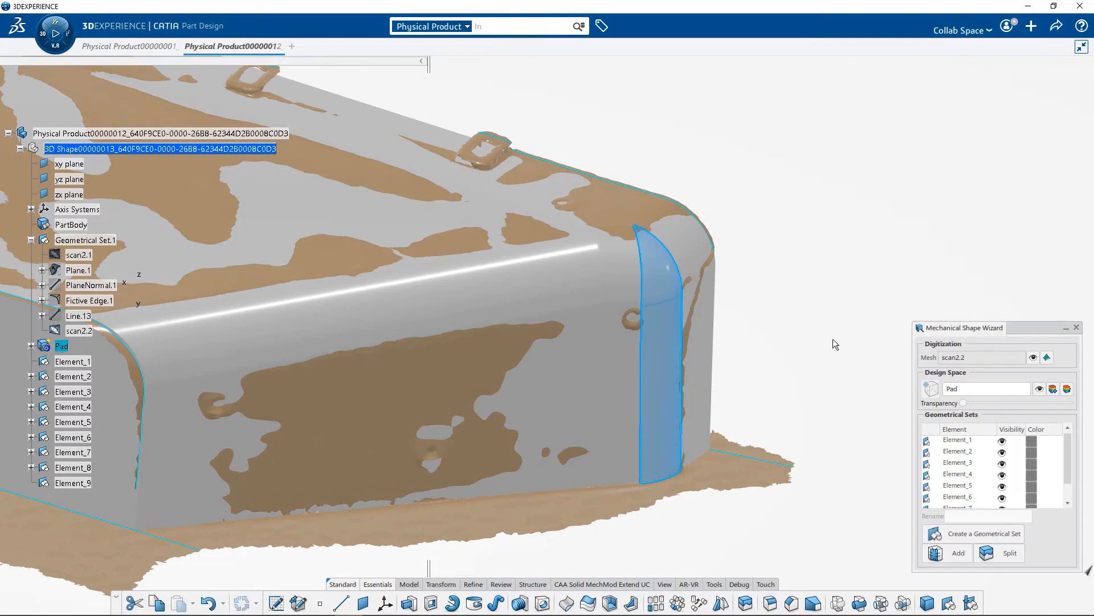
pyautogui.click(789, 268)
# Step: Hide the scan2.2 mesh so that only the filleted solid is displayed
pyautogui.moveTo(788, 267); pyautogui.dragTo(672, 396, button='middle')
pyautogui.moveTo(492, 432); pyautogui.dragTo(840, 384, button='middle')
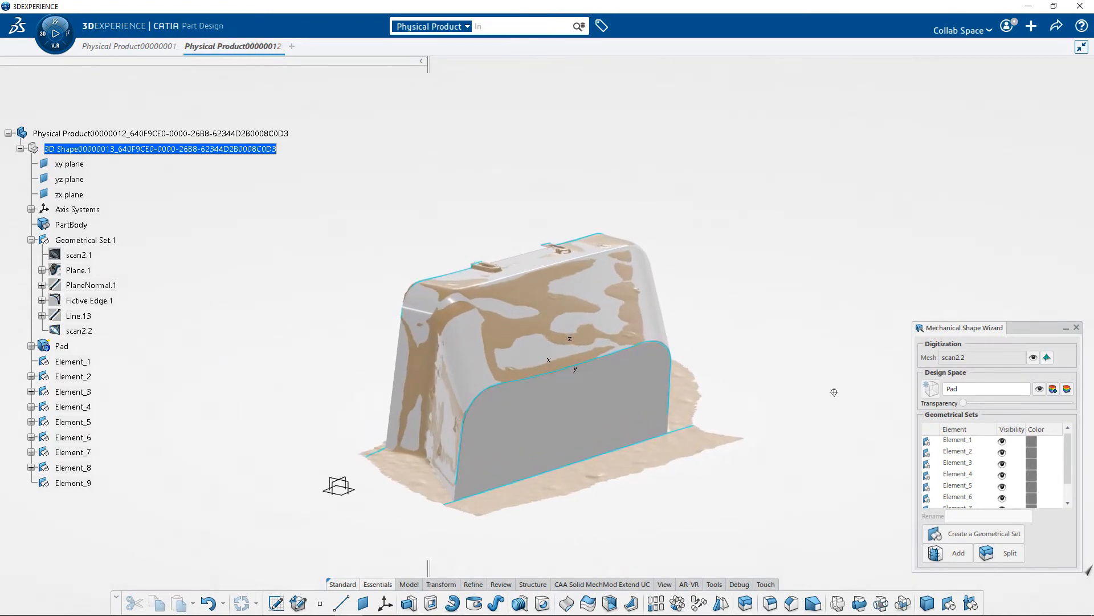
pyautogui.click(1033, 355)
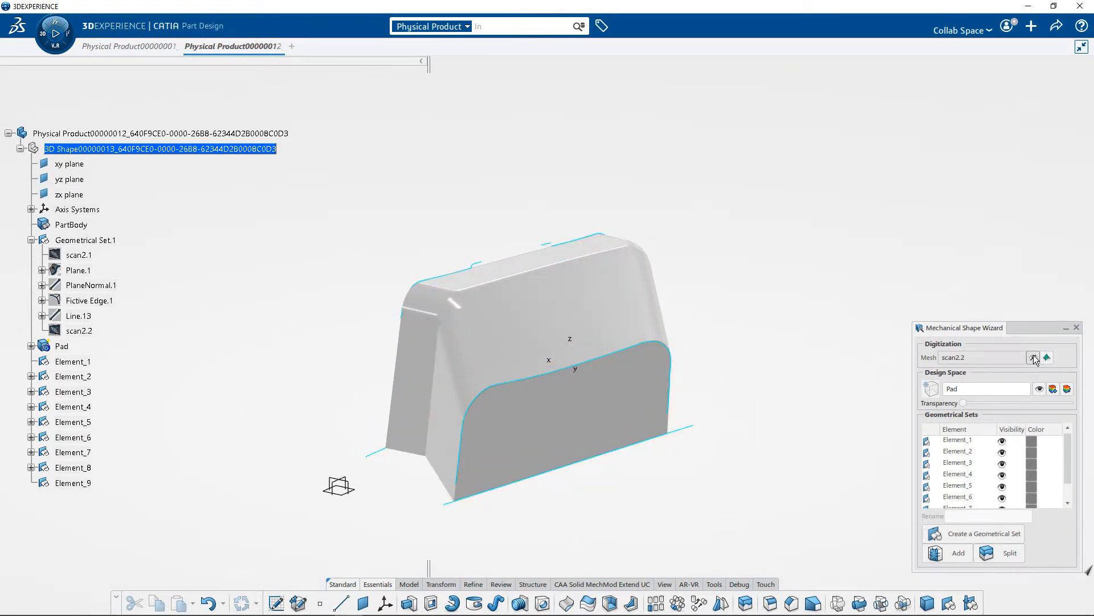
pyautogui.moveTo(751, 455); pyautogui.dragTo(750, 408, button='middle')
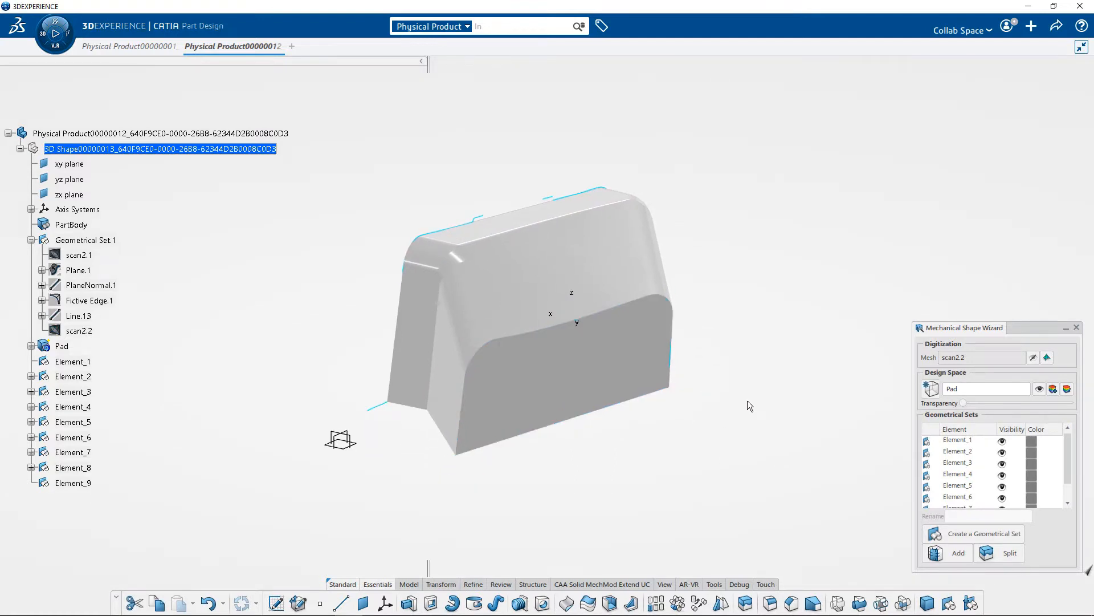
# Step: Shell the filleted solid with a 1 mm inside thickness, removing the flat front face, the underside and the opposite rear face
pyautogui.click(609, 604)
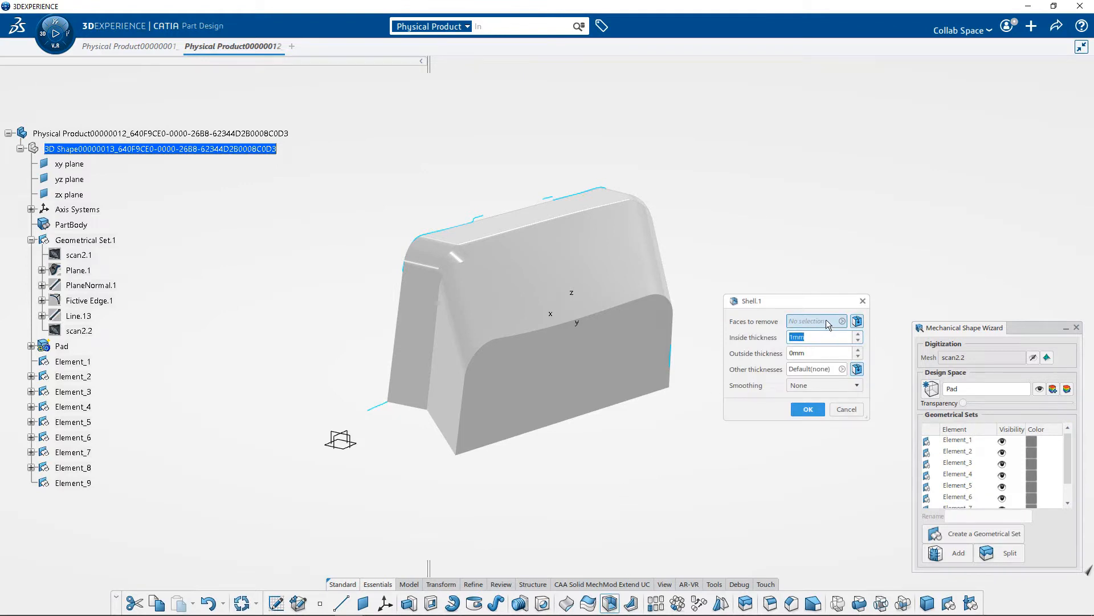
pyautogui.click(566, 369)
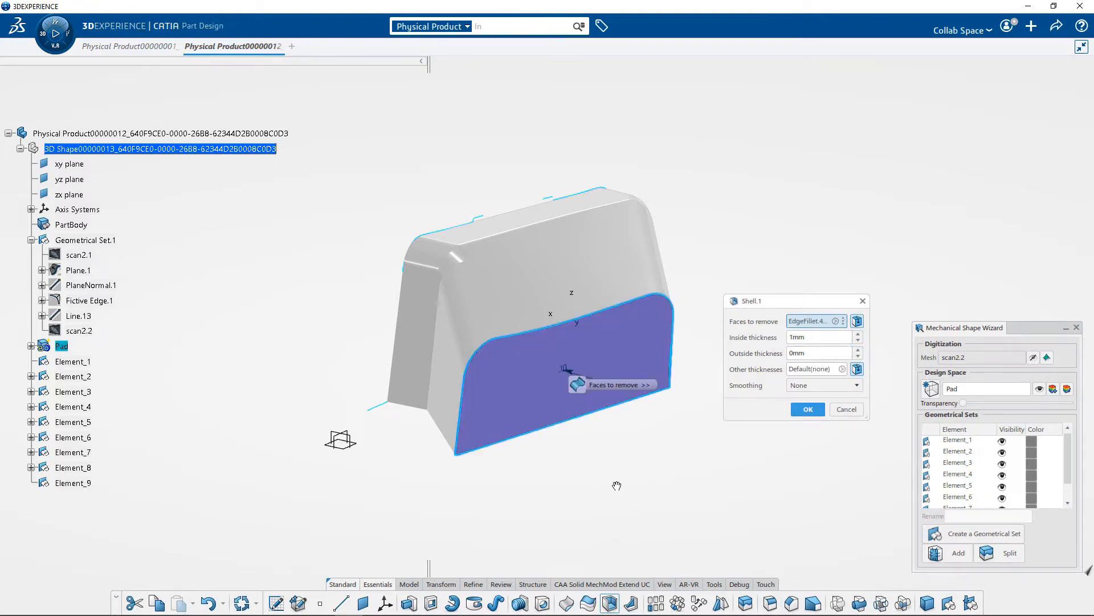
pyautogui.moveTo(617, 486); pyautogui.dragTo(644, 285, button='middle')
pyautogui.click(603, 268)
pyautogui.moveTo(470, 287); pyautogui.dragTo(606, 244, button='middle')
pyautogui.click(607, 243)
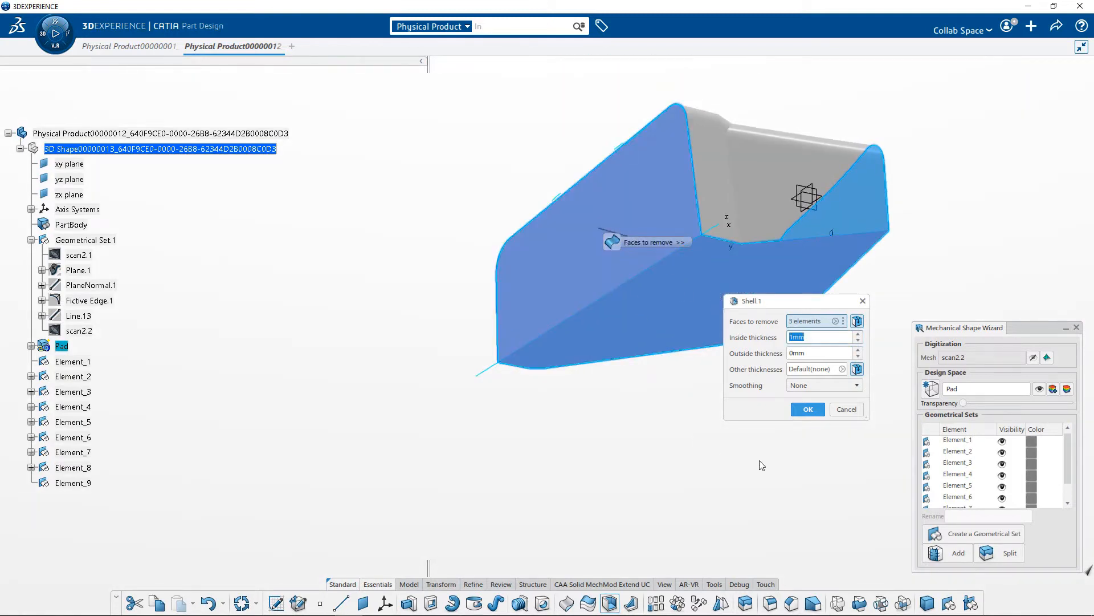
pyautogui.click(812, 411)
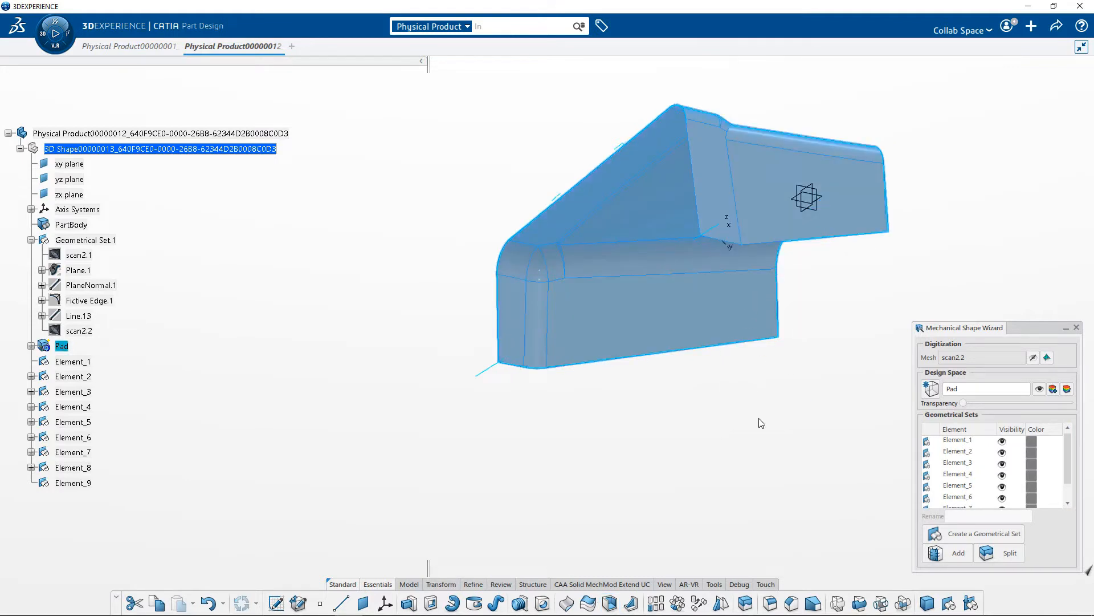
pyautogui.moveTo(808, 328); pyautogui.dragTo(654, 464, button='middle')
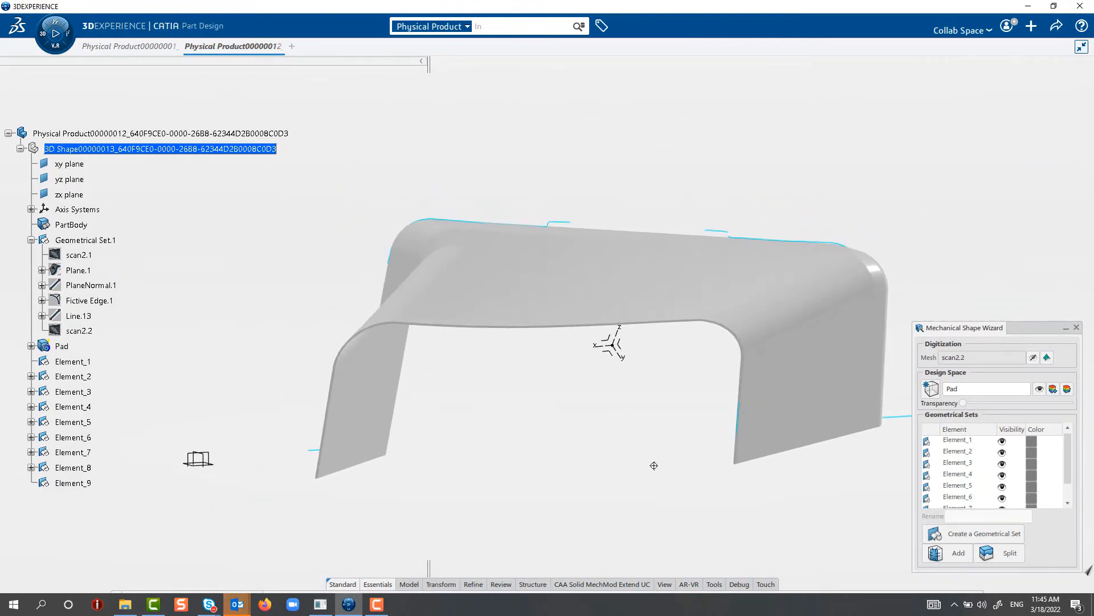
# Step: Edit the shell feature in the Pad body and set its inside thickness to 3 mm
pyautogui.click(31, 347)
pyautogui.scroll(-2, 97, 499)
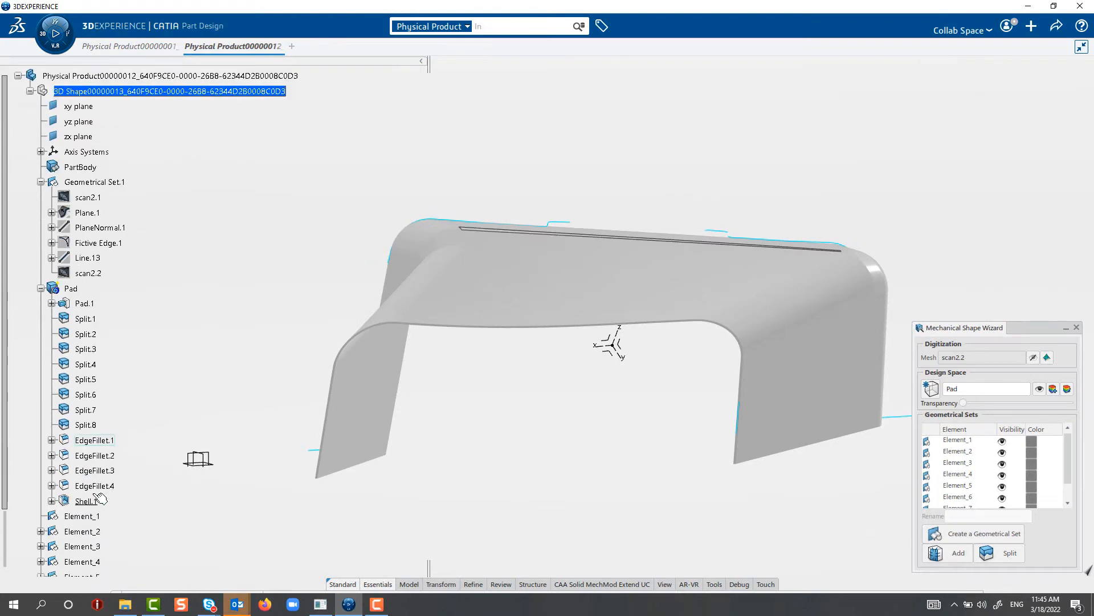
pyautogui.click(96, 503)
pyautogui.doubleClick(95, 502)
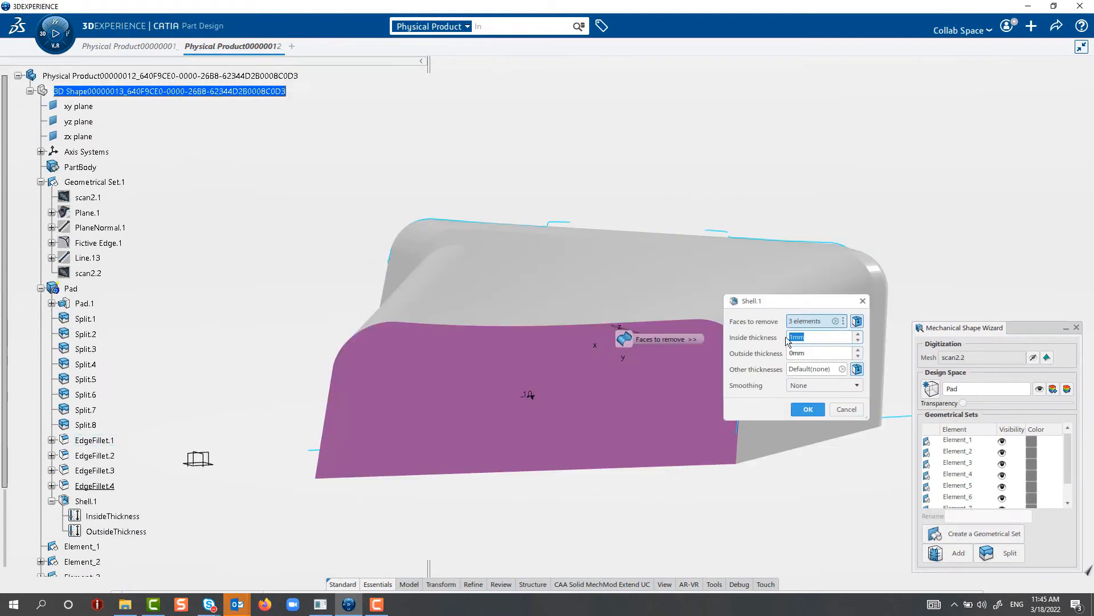
pyautogui.write('3')
pyautogui.press('Tab')
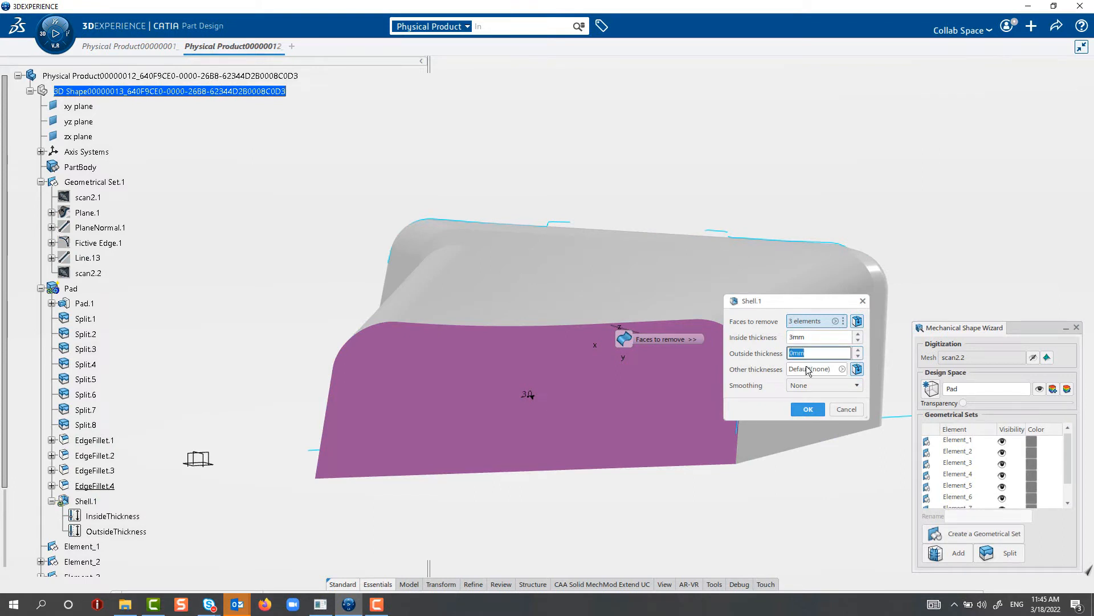
pyautogui.click(808, 409)
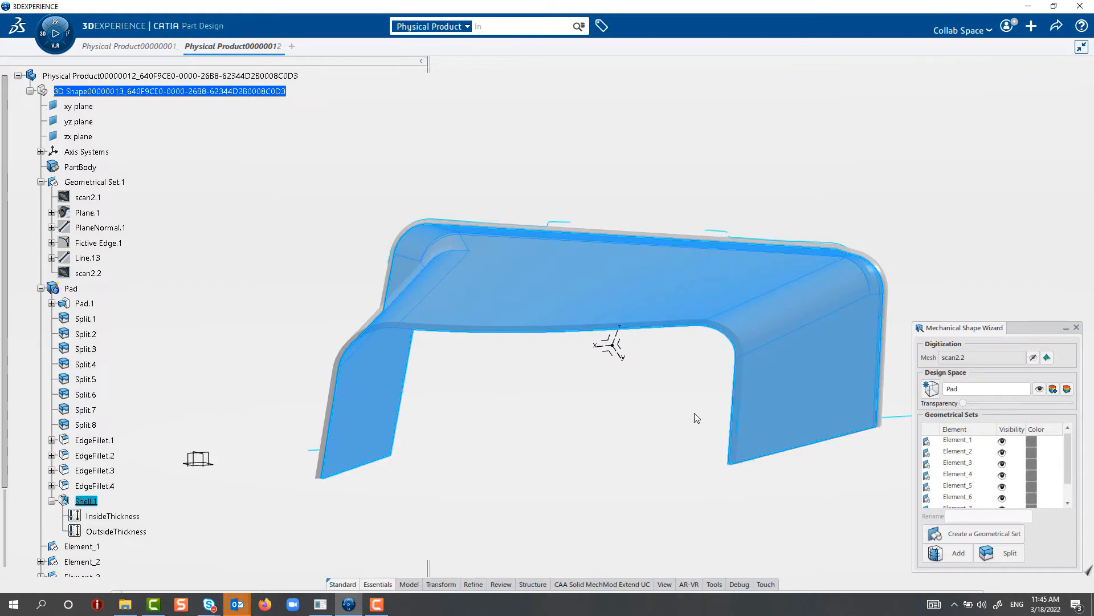
pyautogui.click(672, 411)
pyautogui.moveTo(541, 403); pyautogui.dragTo(489, 437, button='middle')
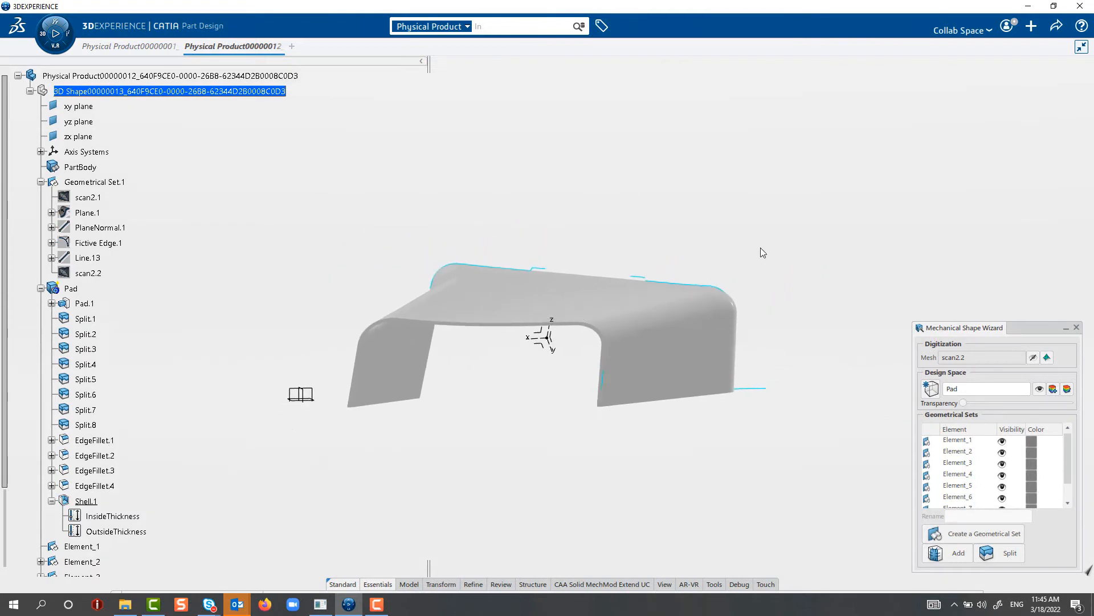
# Step: Show the scan2.2 mesh together with the shelled solid and compare the two
pyautogui.moveTo(762, 251); pyautogui.dragTo(674, 374, button='middle')
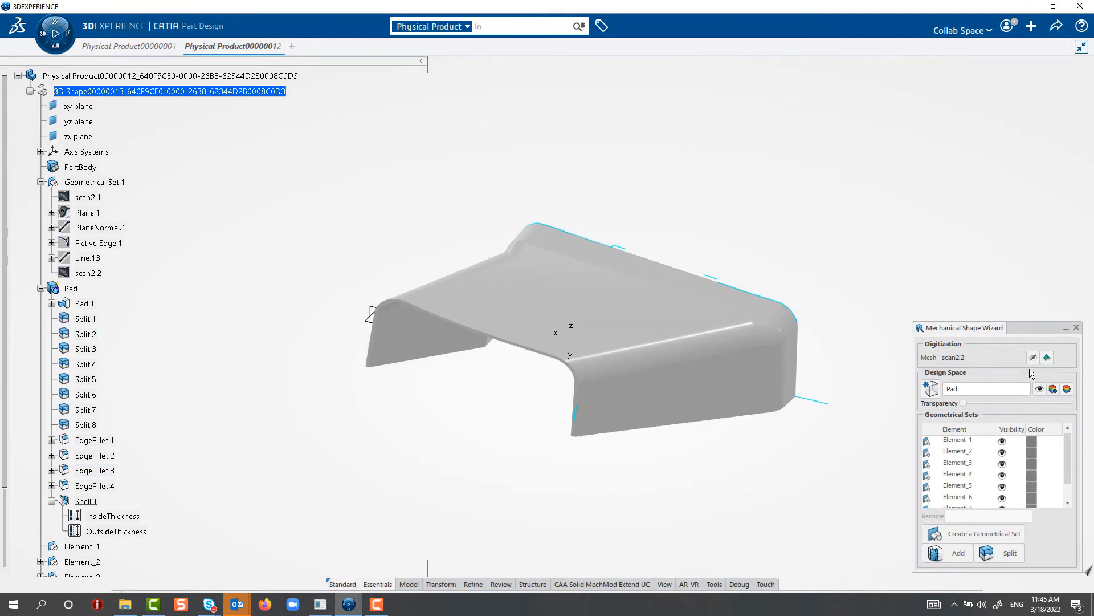
pyautogui.click(1033, 357)
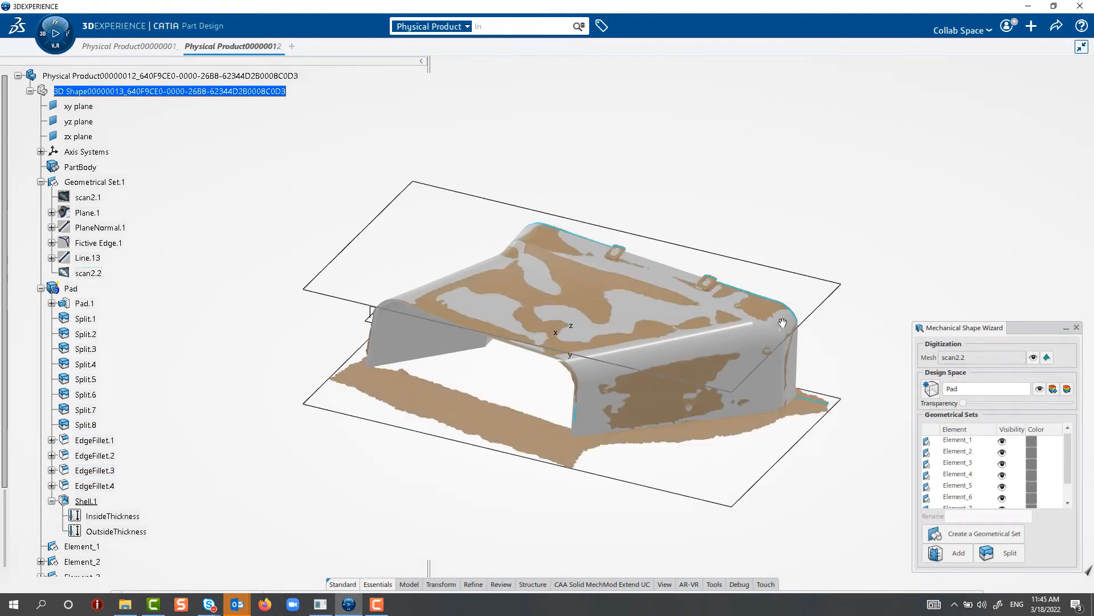
pyautogui.moveTo(673, 342); pyautogui.dragTo(721, 425, button='middle')
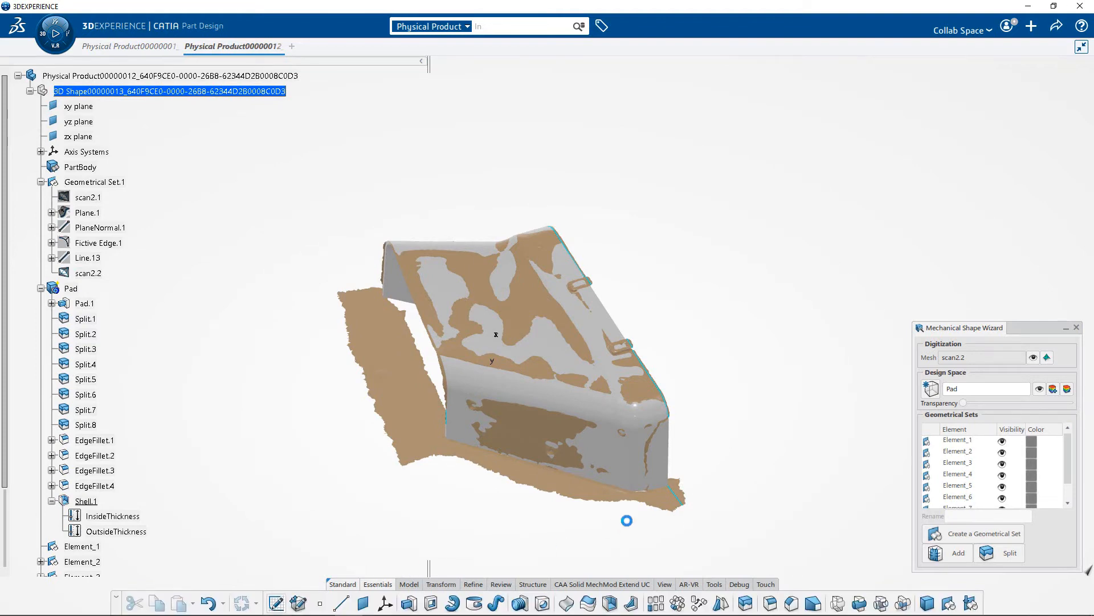
# Step: Sketch a tilted rectangular profile about 25 by 14 mm around one scanned clip, on the flat face along the solid's rear edge
pyautogui.click(617, 336)
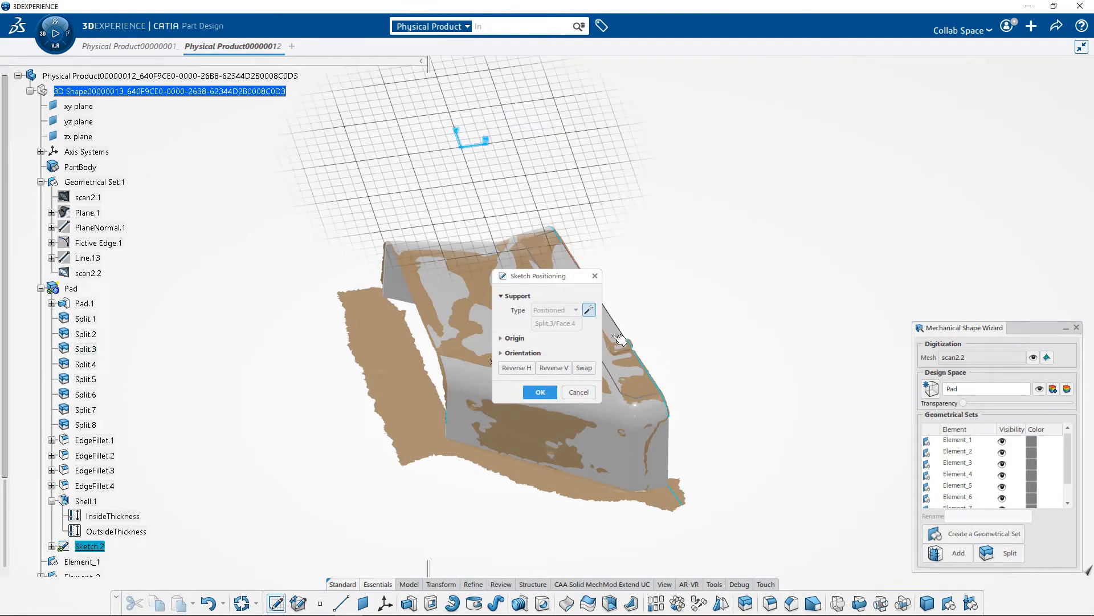
pyautogui.press('Return')
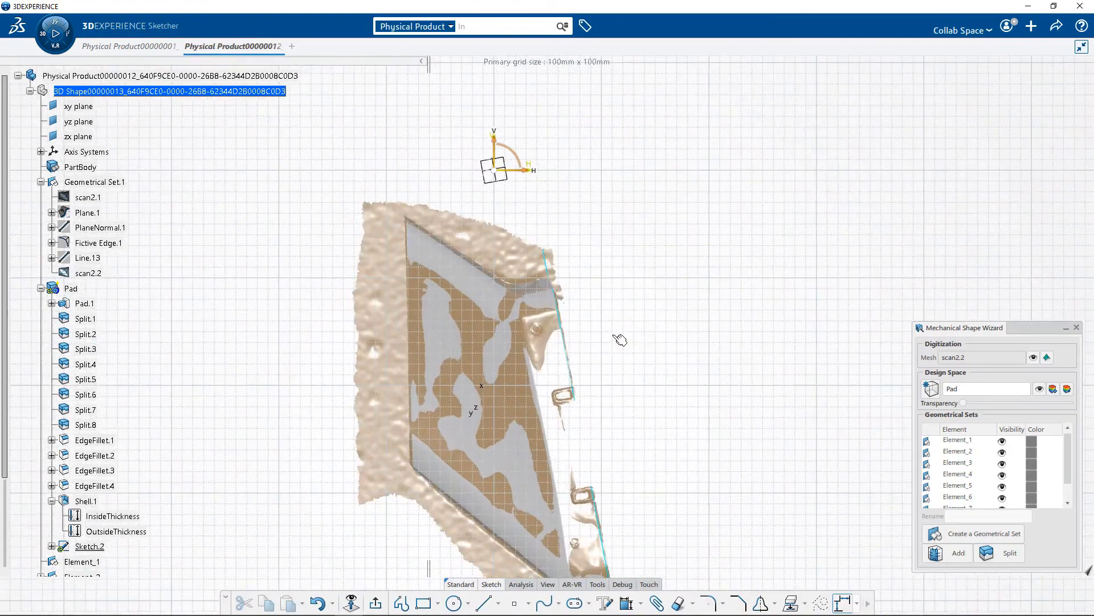
pyautogui.moveTo(634, 382)
pyautogui.mouseDown(button='middle')
pyautogui.moveTo(623, 371)
pyautogui.moveTo(620, 195)
pyautogui.moveTo(647, 399)
pyautogui.moveTo(643, 333)
pyautogui.mouseUp(button='middle')
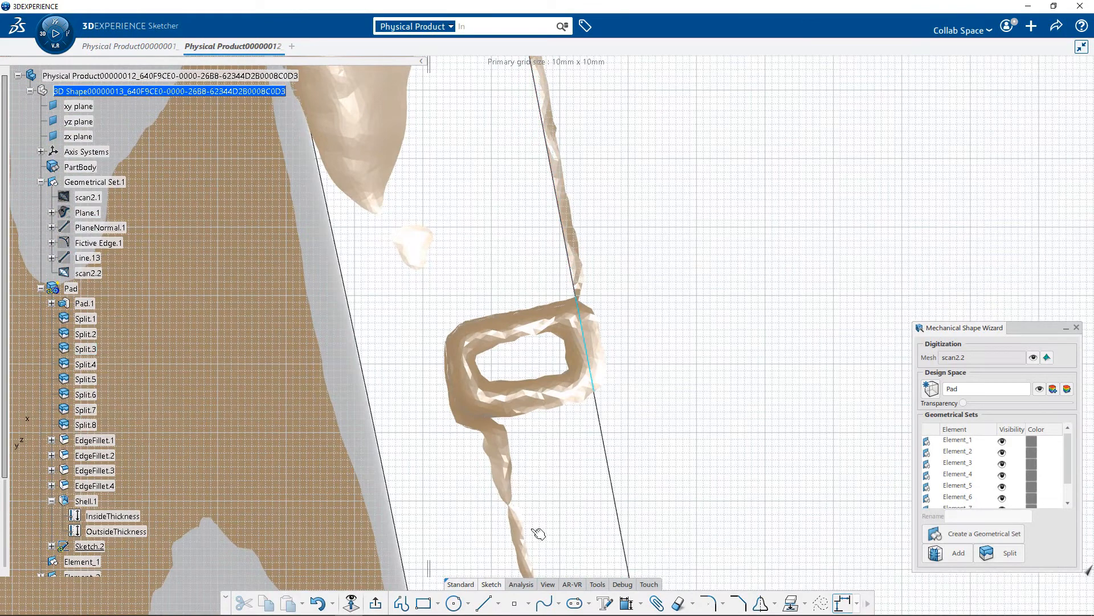
pyautogui.click(402, 603)
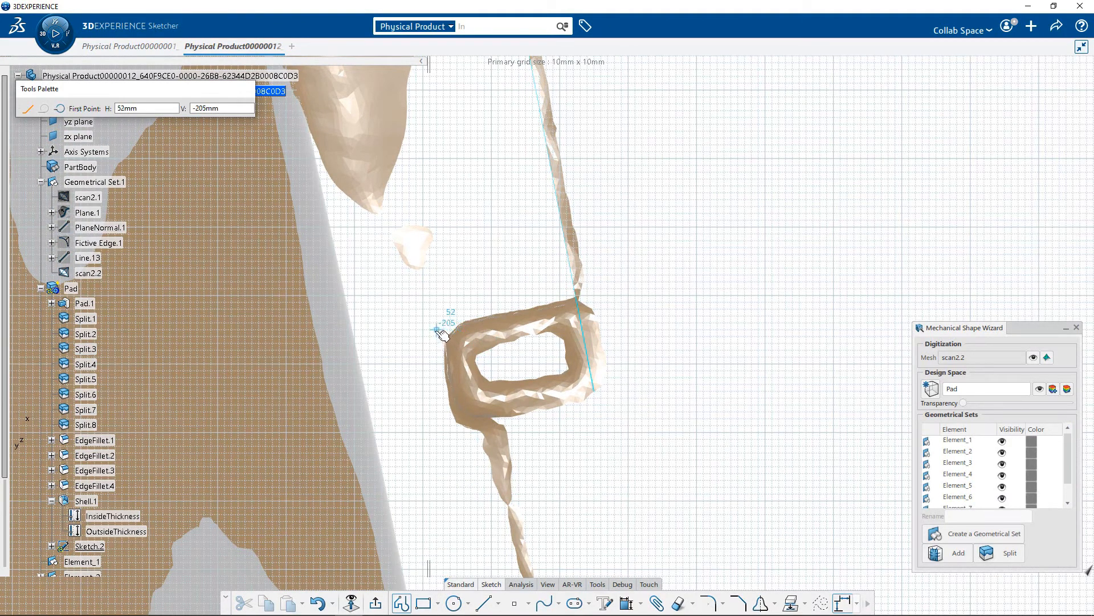
pyautogui.click(437, 330)
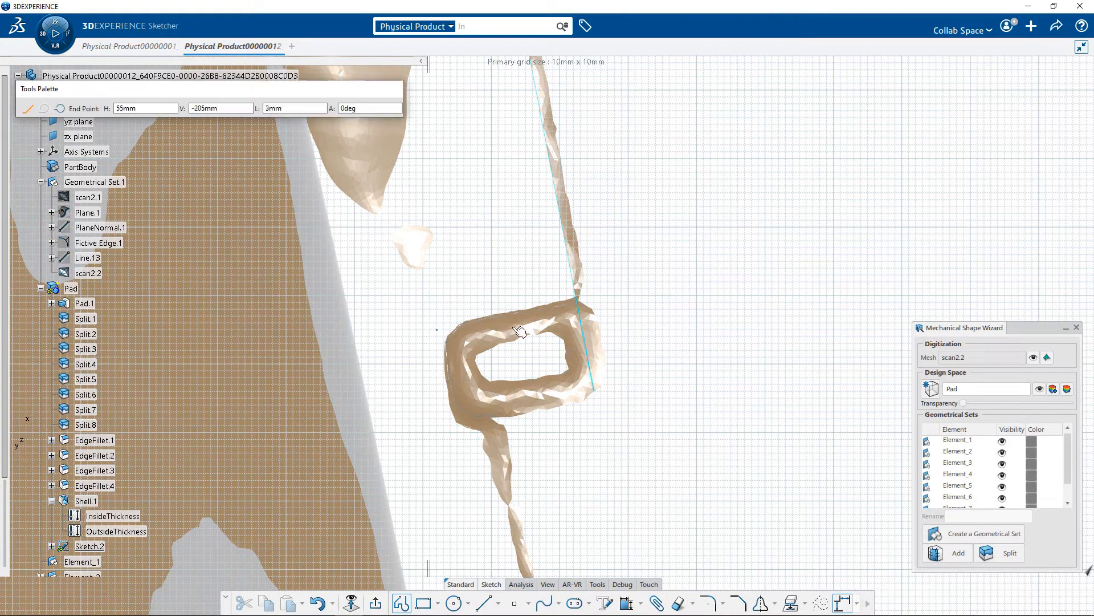
pyautogui.click(594, 296)
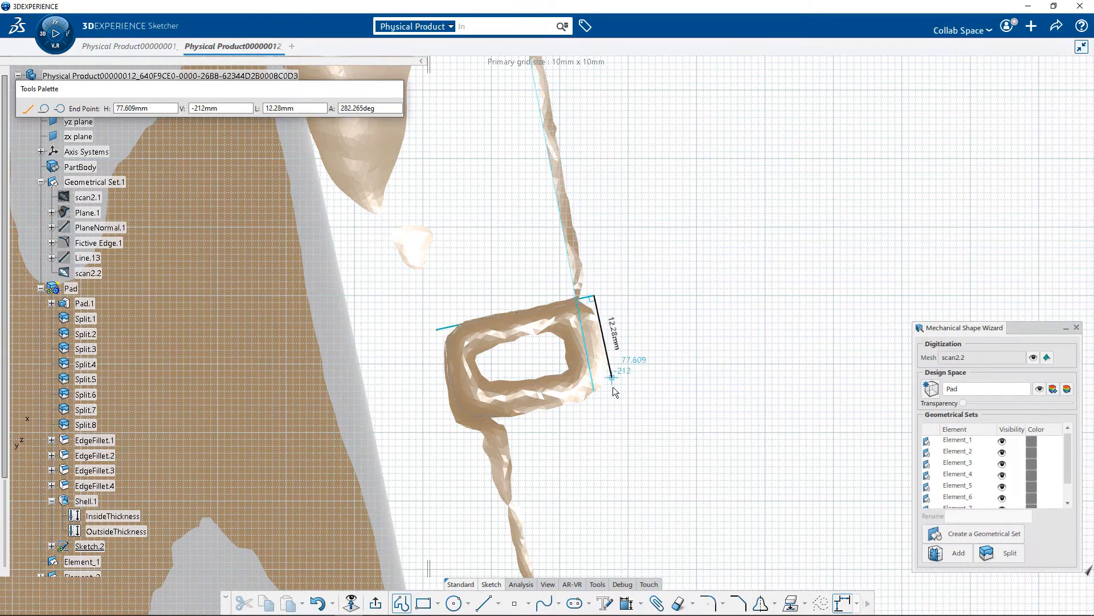
pyautogui.click(614, 393)
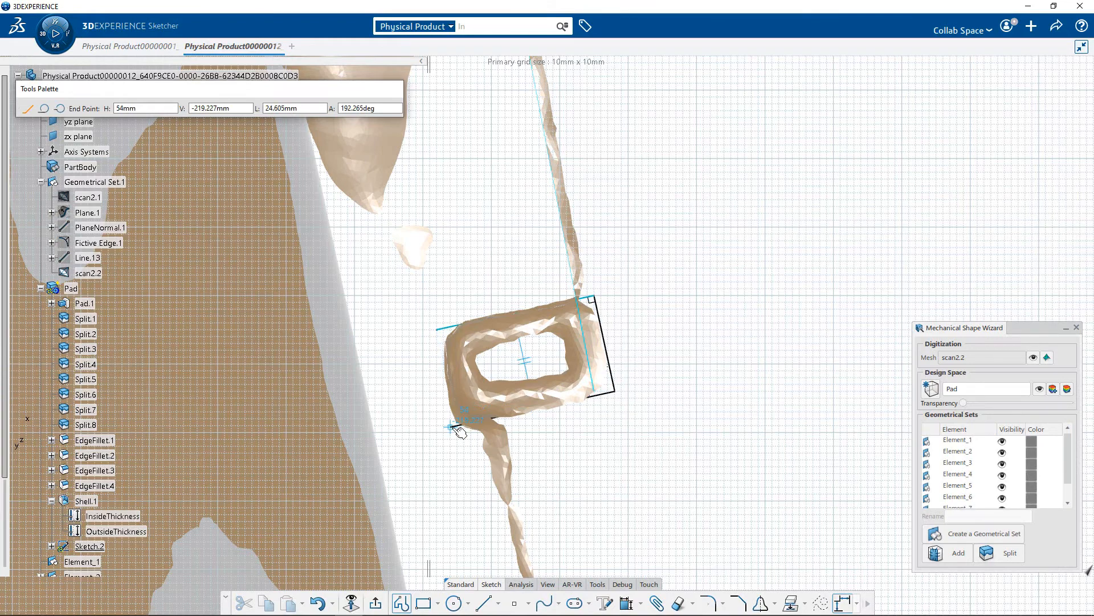
pyautogui.click(451, 427)
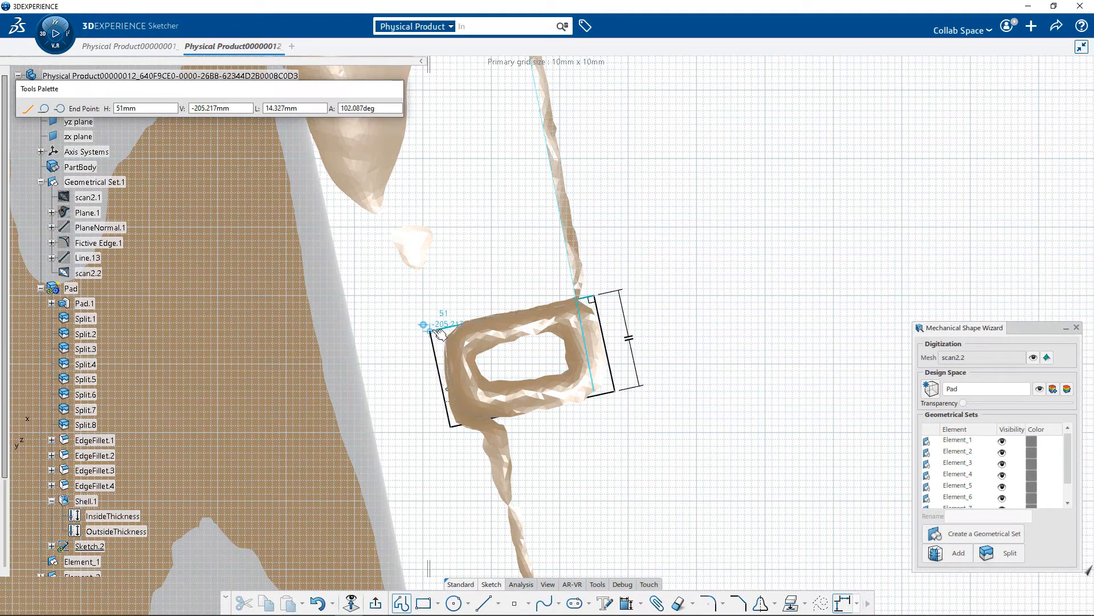
pyautogui.click(432, 330)
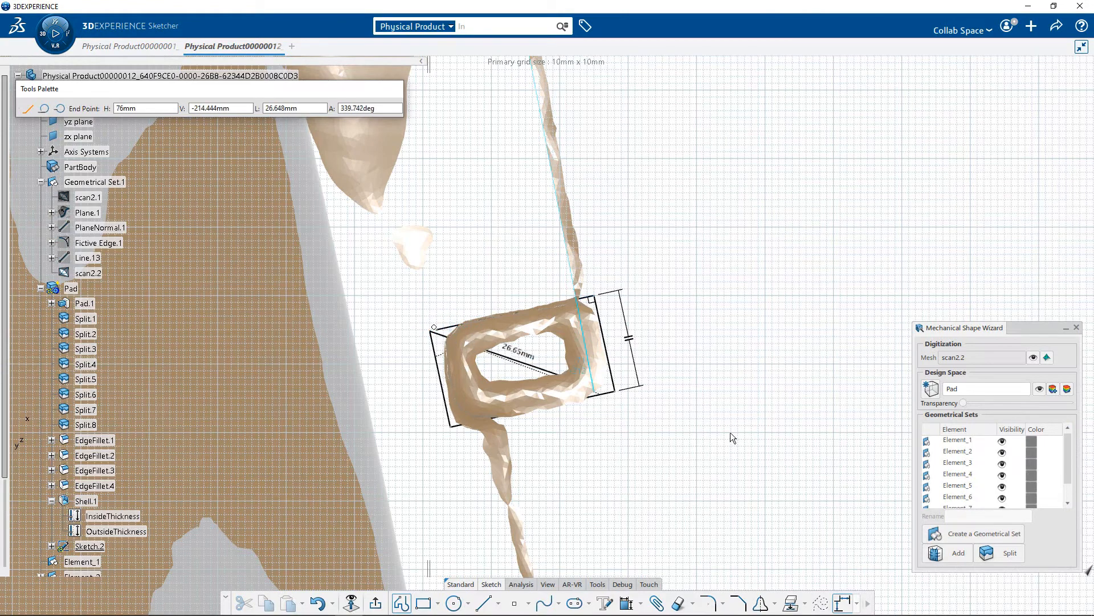
pyautogui.click(663, 420)
pyautogui.moveTo(486, 369)
pyautogui.mouseDown(button='middle')
pyautogui.moveTo(585, 400)
pyautogui.moveTo(581, 326)
pyautogui.mouseUp(button='middle')
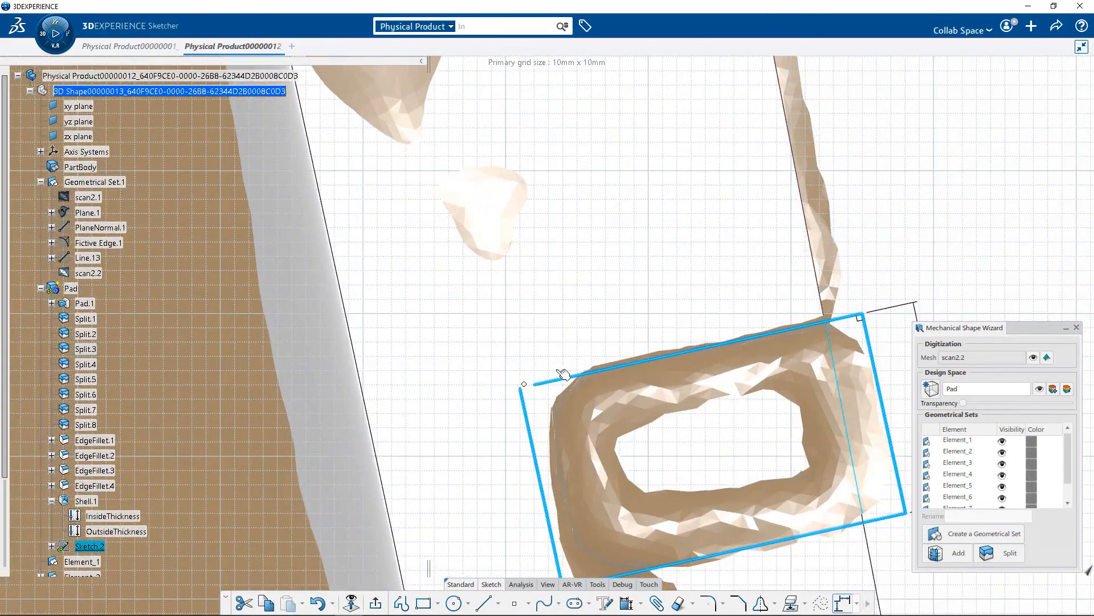
# Step: Join the open corner endpoints of the clip profile to close it, and exit the sketch
pyautogui.click(525, 386)
pyautogui.moveTo(524, 385); pyautogui.dragTo(522, 386)
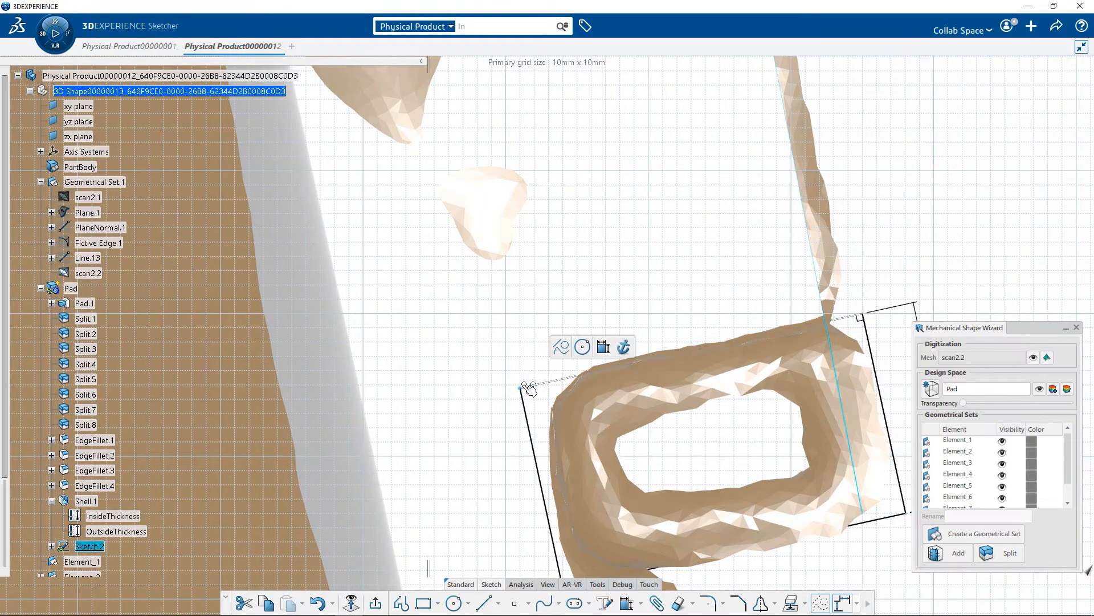
pyautogui.moveTo(589, 274); pyautogui.dragTo(585, 339, button='middle')
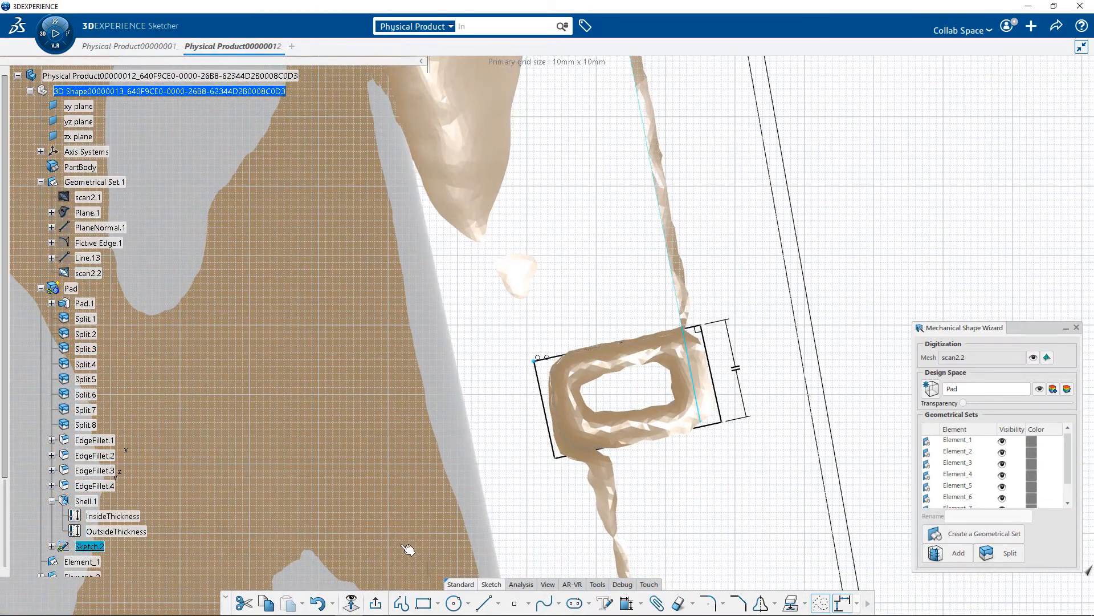
pyautogui.click(375, 604)
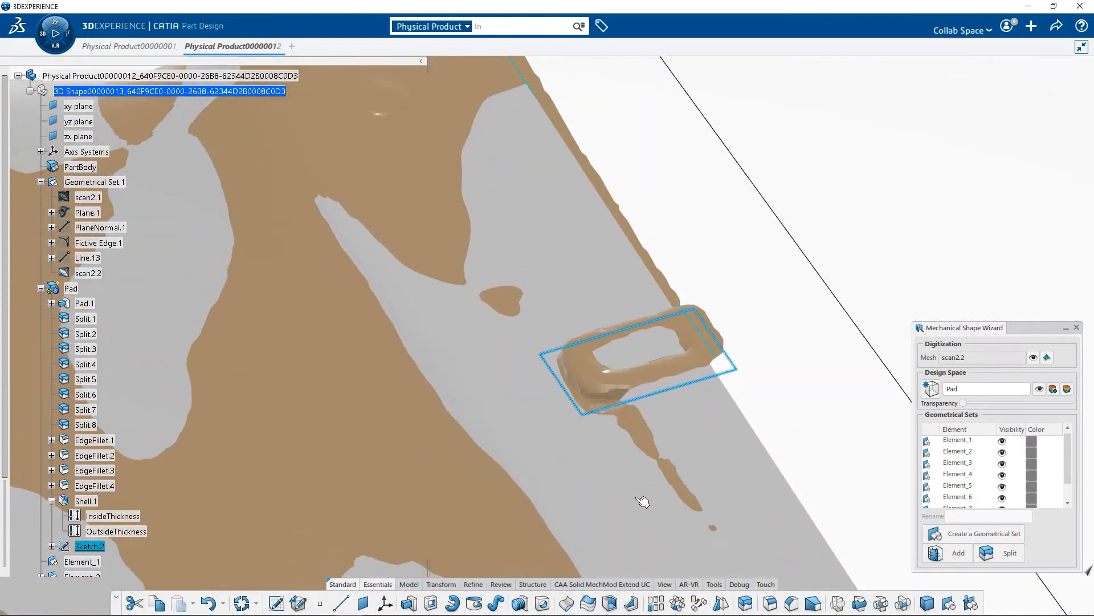
# Step: Extrude the clip profile as a 2 mm pad to match the height of the scanned clip
pyautogui.click(410, 604)
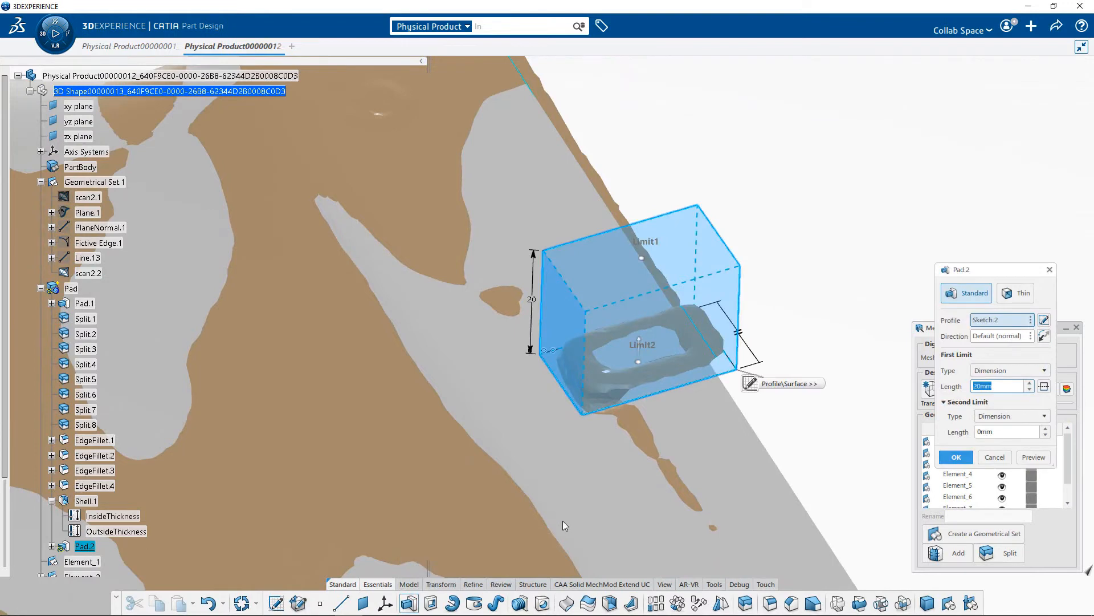
pyautogui.moveTo(566, 528); pyautogui.dragTo(518, 463, button='middle')
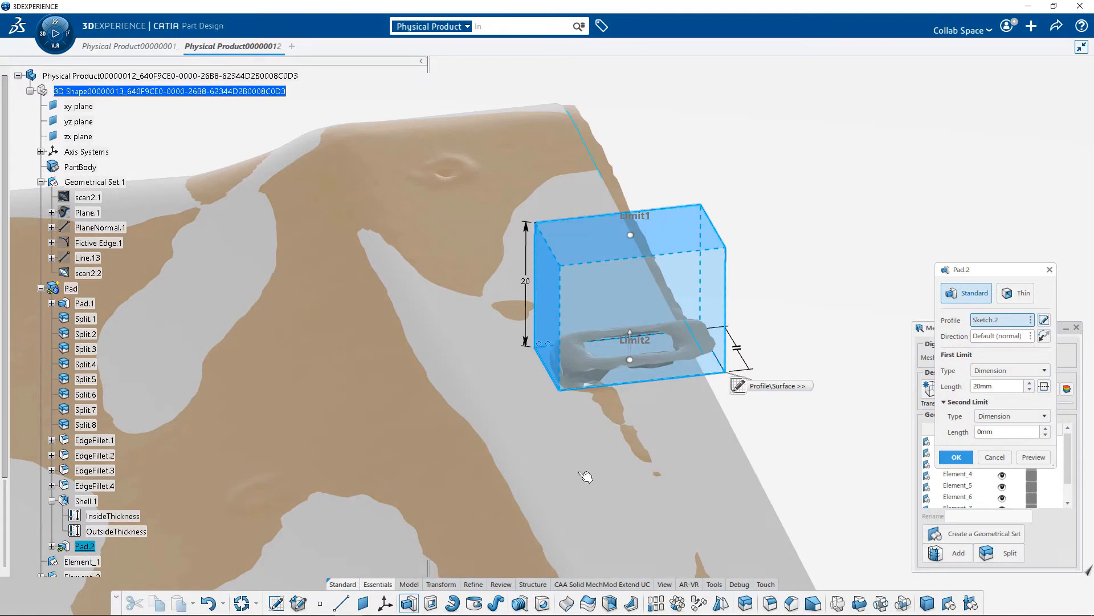
pyautogui.moveTo(586, 477); pyautogui.dragTo(581, 399, button='middle')
pyautogui.moveTo(632, 209); pyautogui.dragTo(631, 311)
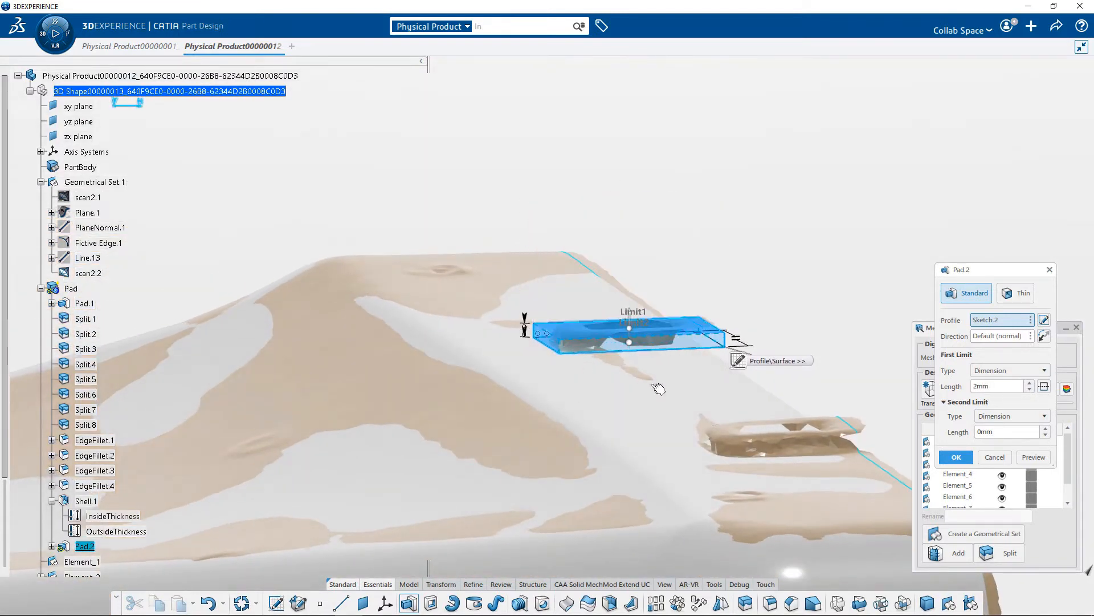
pyautogui.moveTo(655, 383); pyautogui.dragTo(663, 546, button='middle')
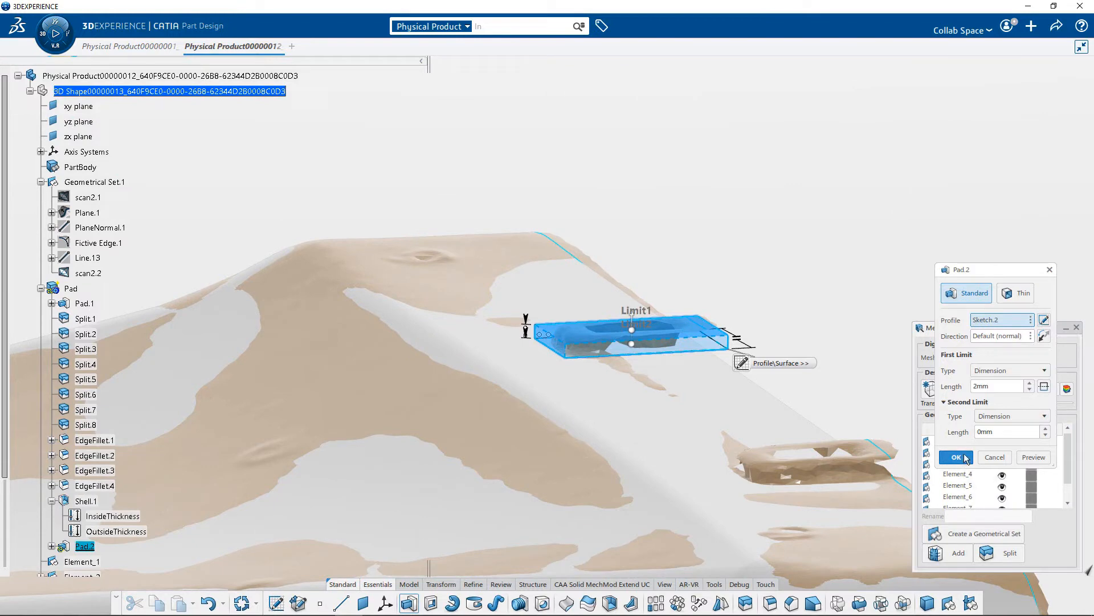
pyautogui.click(958, 458)
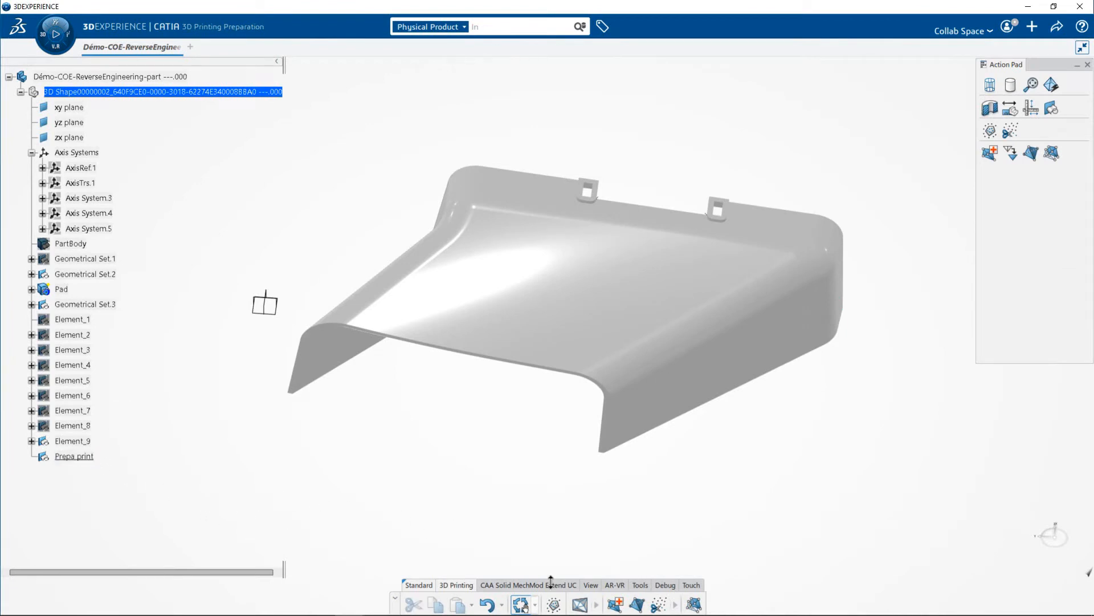
# Step: Tessellate the Pad body into a grouped mesh with a 0.01 mm sag and a 40 mm step
pyautogui.click(580, 604)
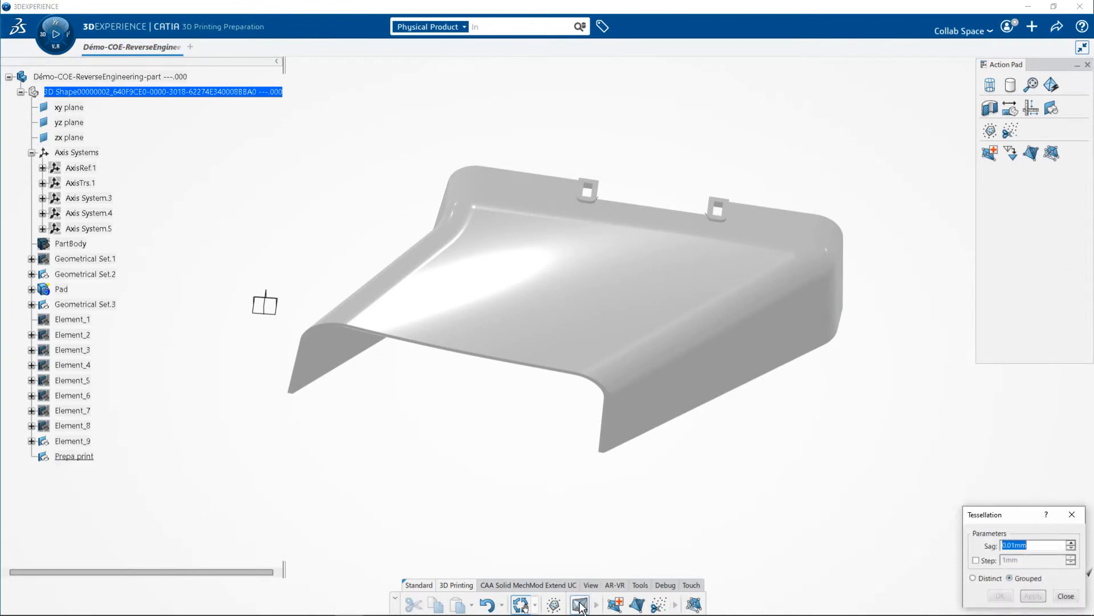
pyautogui.click(984, 561)
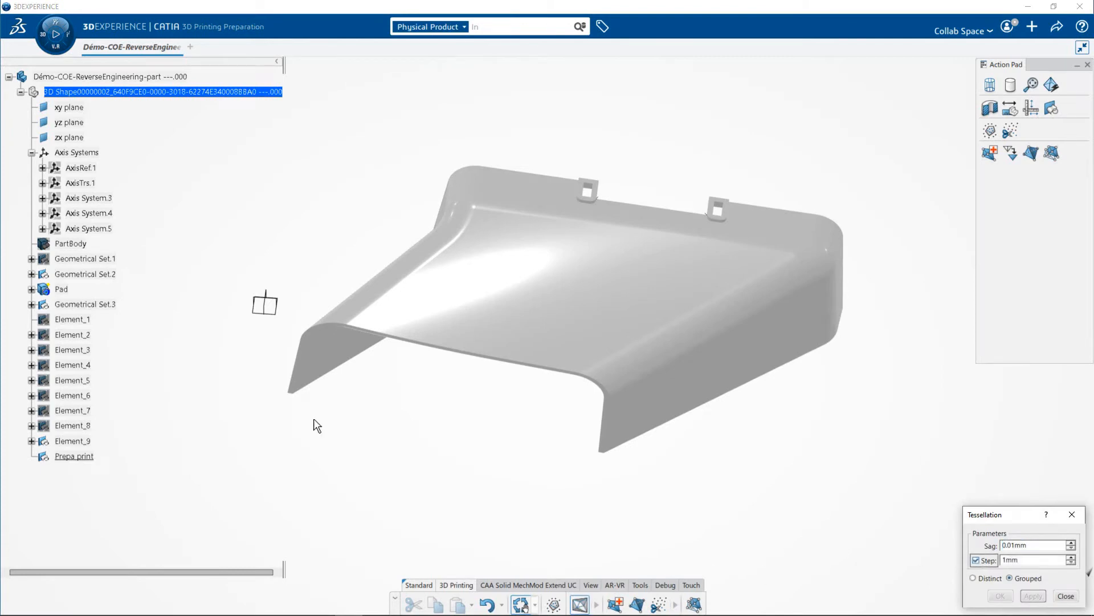
pyautogui.click(64, 291)
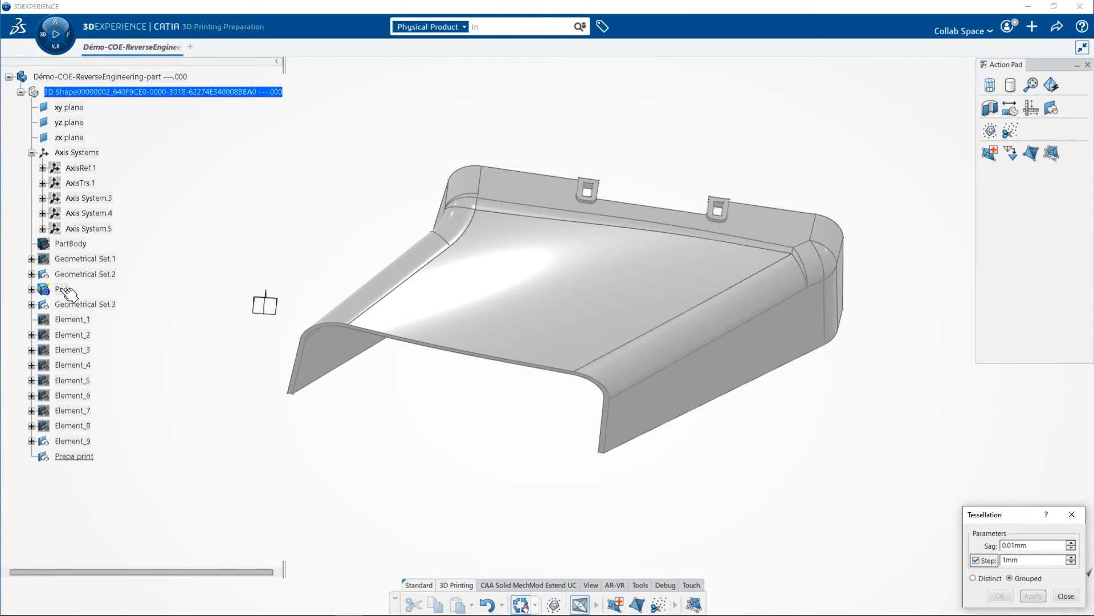
pyautogui.click(63, 289)
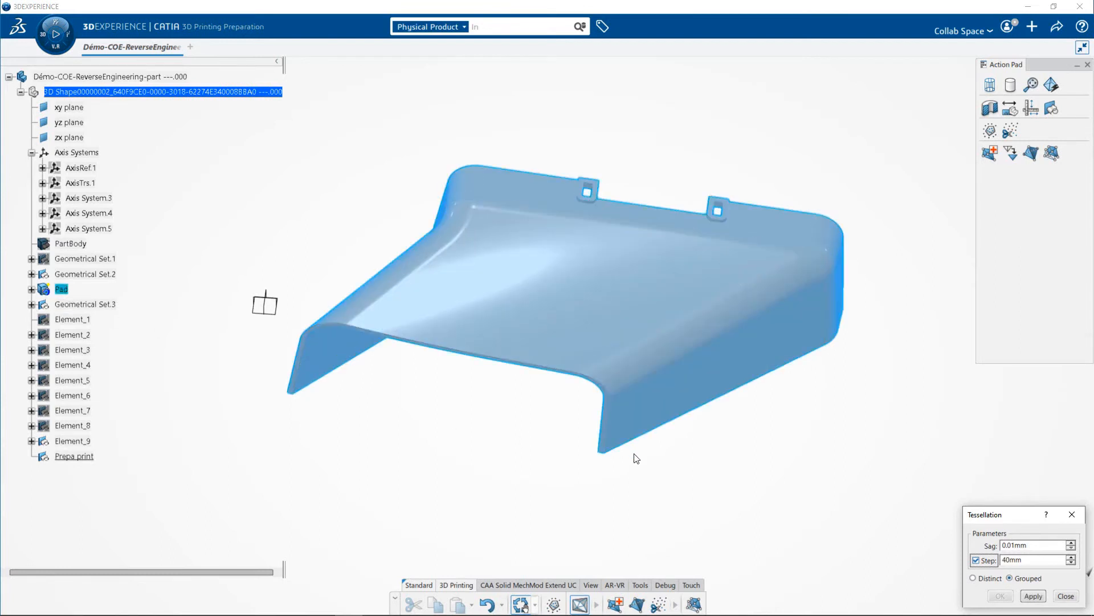
pyautogui.click(1033, 595)
pyautogui.moveTo(907, 489); pyautogui.dragTo(907, 444, button='middle')
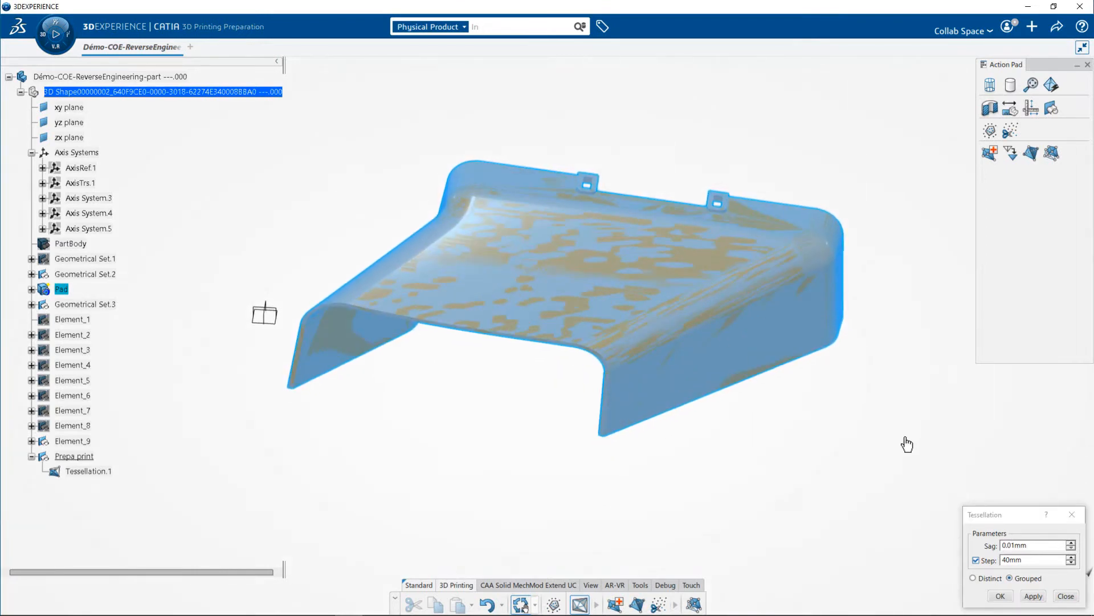
pyautogui.click(1000, 596)
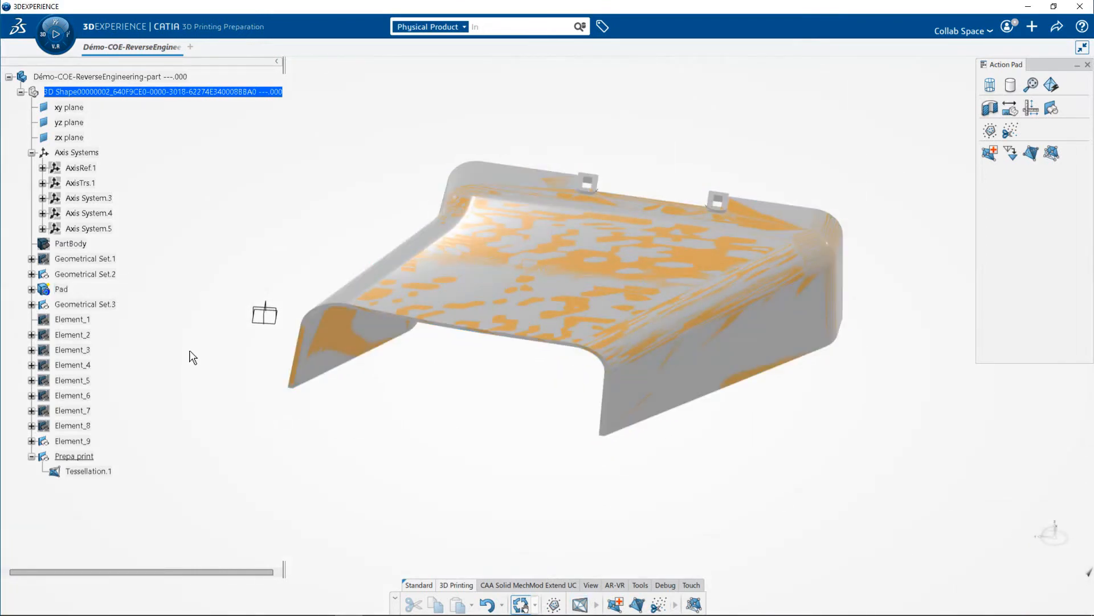
# Step: Hide the Pad body so that only its tessellated mesh is displayed, and inspect the mesh
pyautogui.rightClick(61, 289)
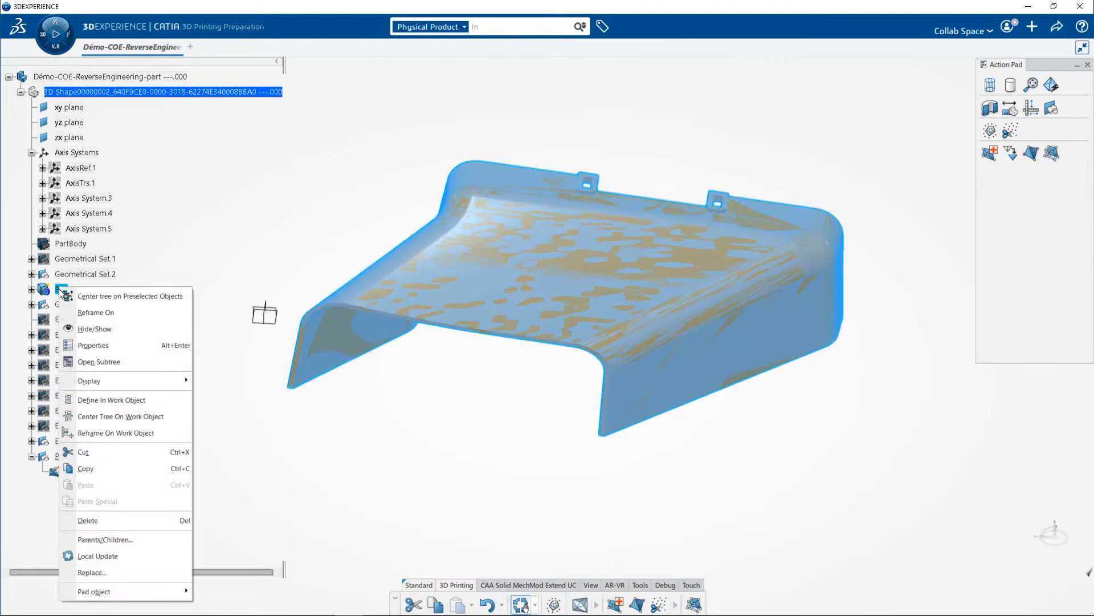
pyautogui.click(86, 328)
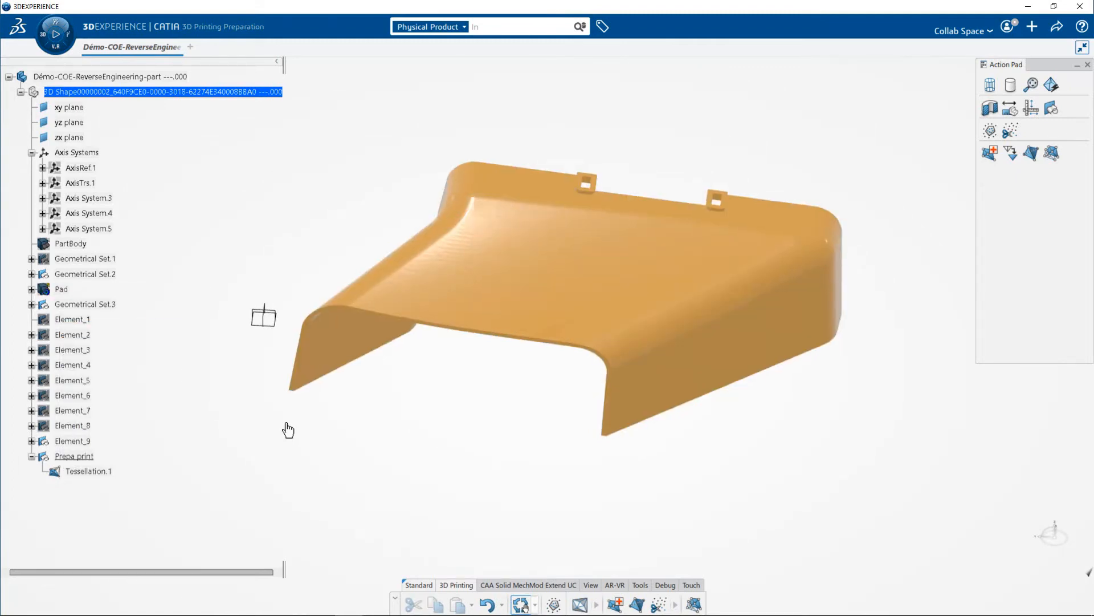
pyautogui.moveTo(287, 430); pyautogui.dragTo(308, 411, button='middle')
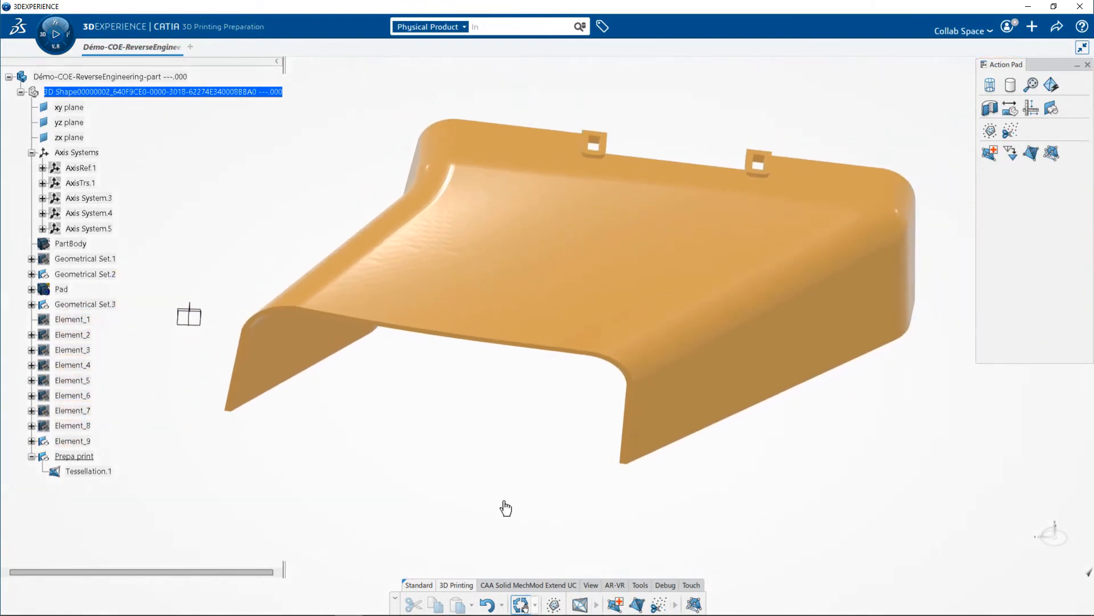
# Step: Bring up the view mode commands for changing how the tessellated mesh is displayed
pyautogui.click(592, 586)
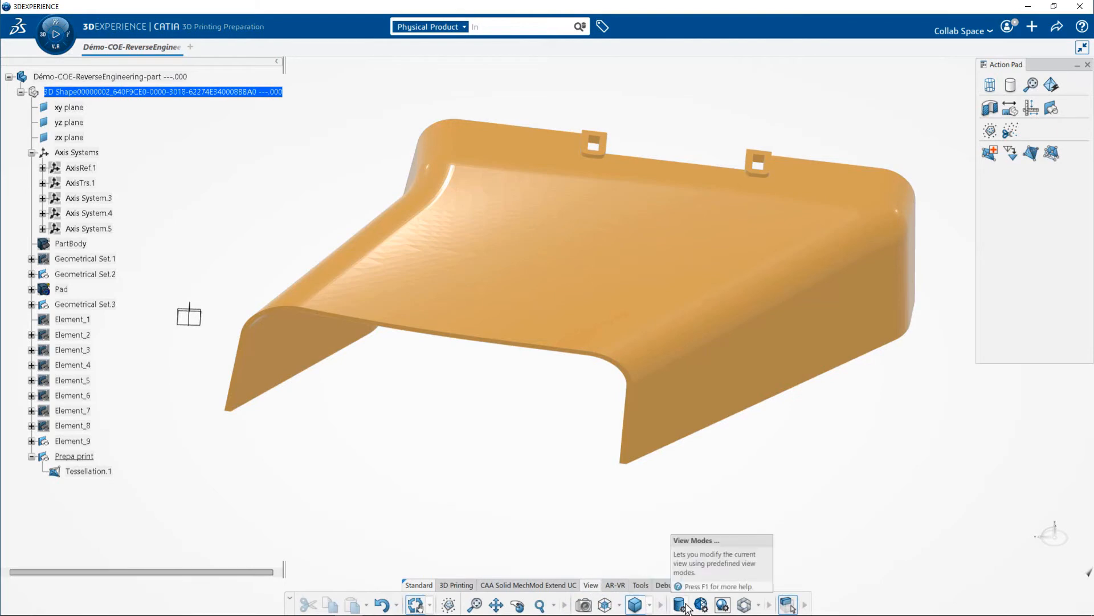